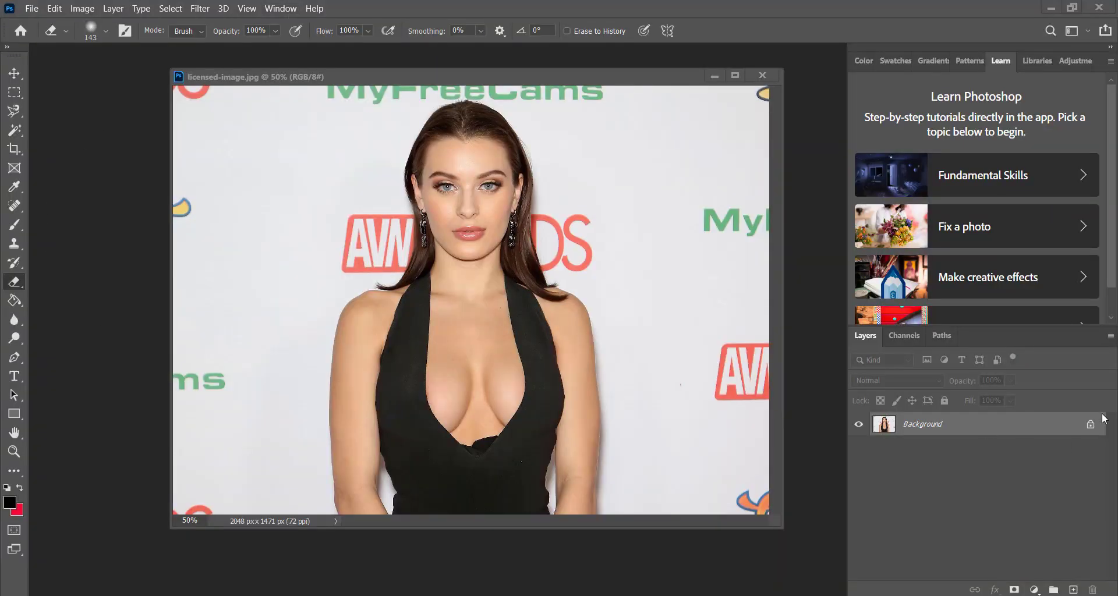
Unlock the Background into Layer 0 and use Properties' Remove Background to isolate the woman
left_click(1091, 427)
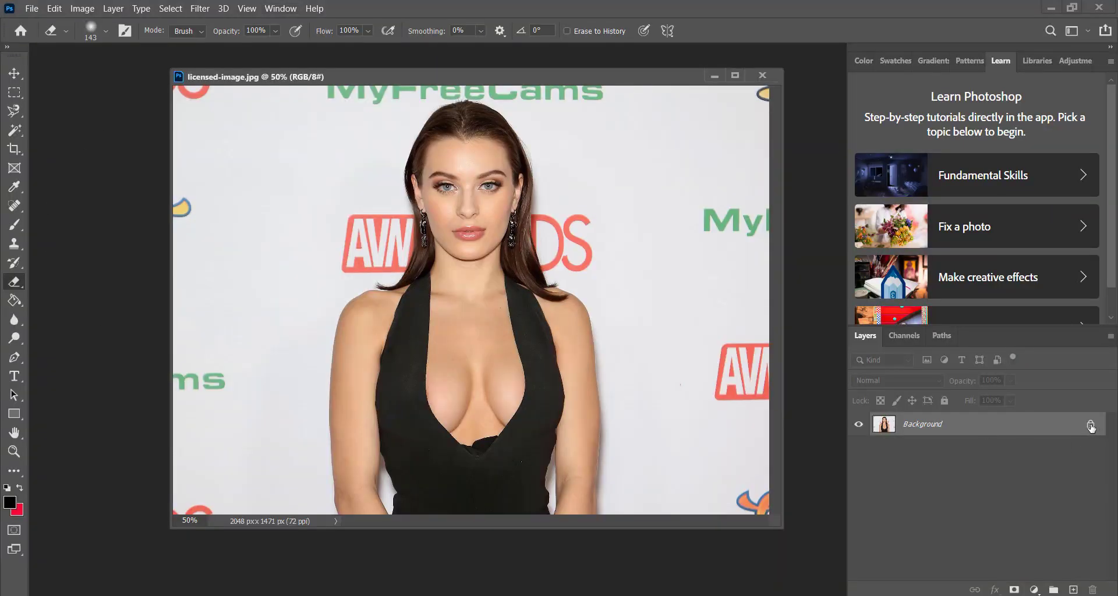
left_click(1091, 427)
left_click(282, 9)
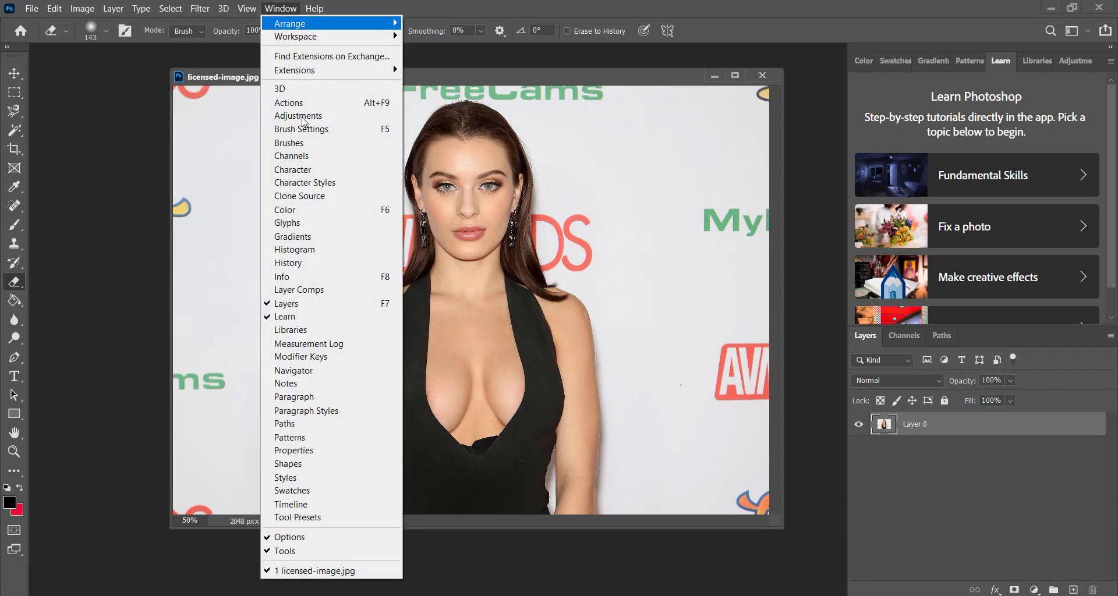
left_click(301, 453)
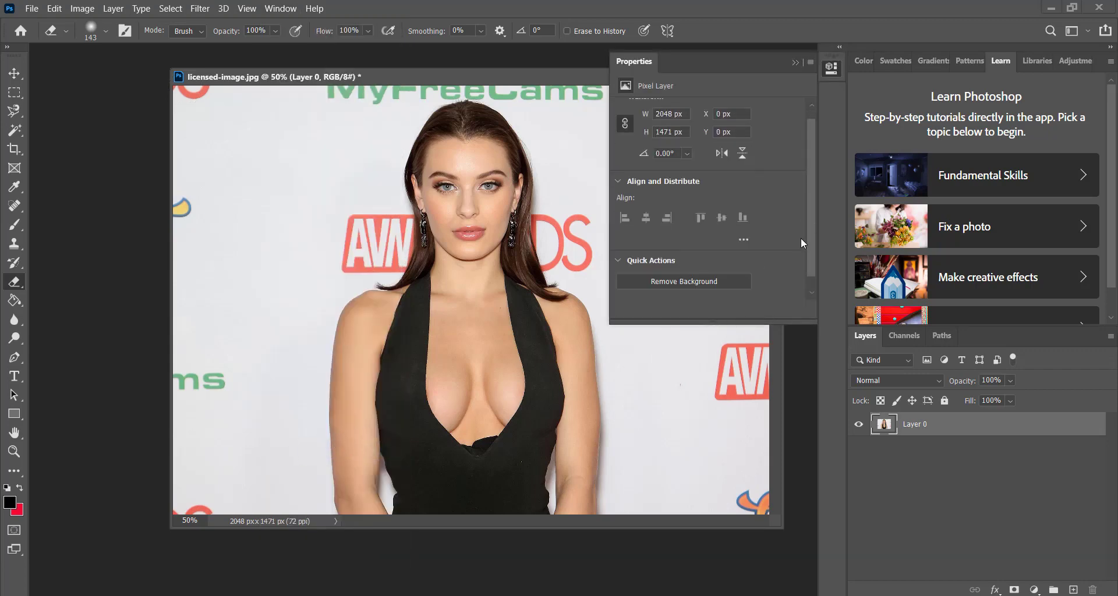
scroll(758, 262, "down", 1)
left_click(693, 266)
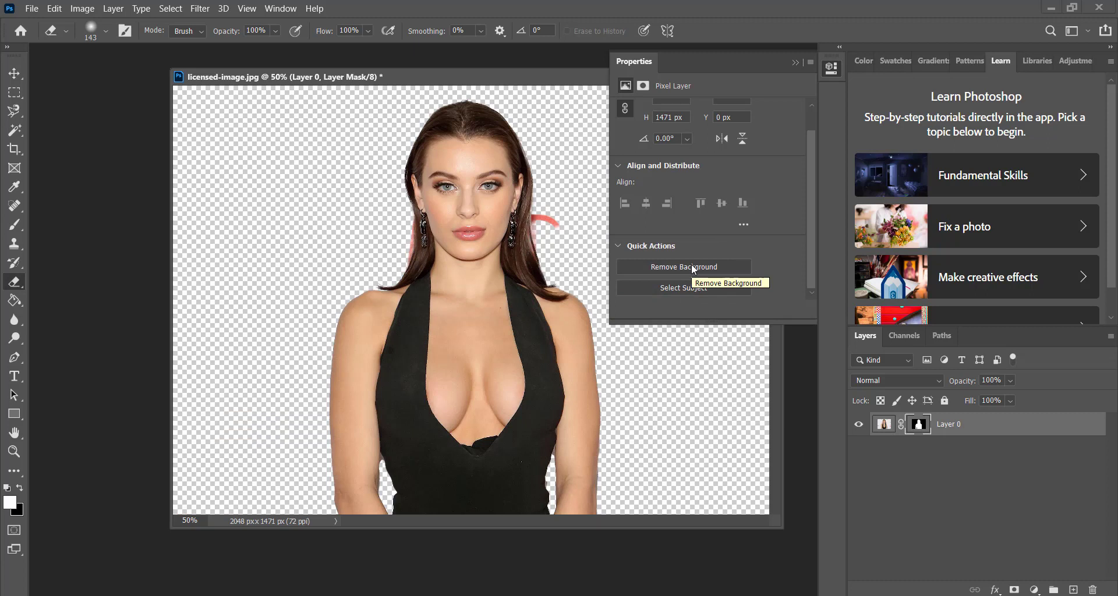
left_click(811, 64)
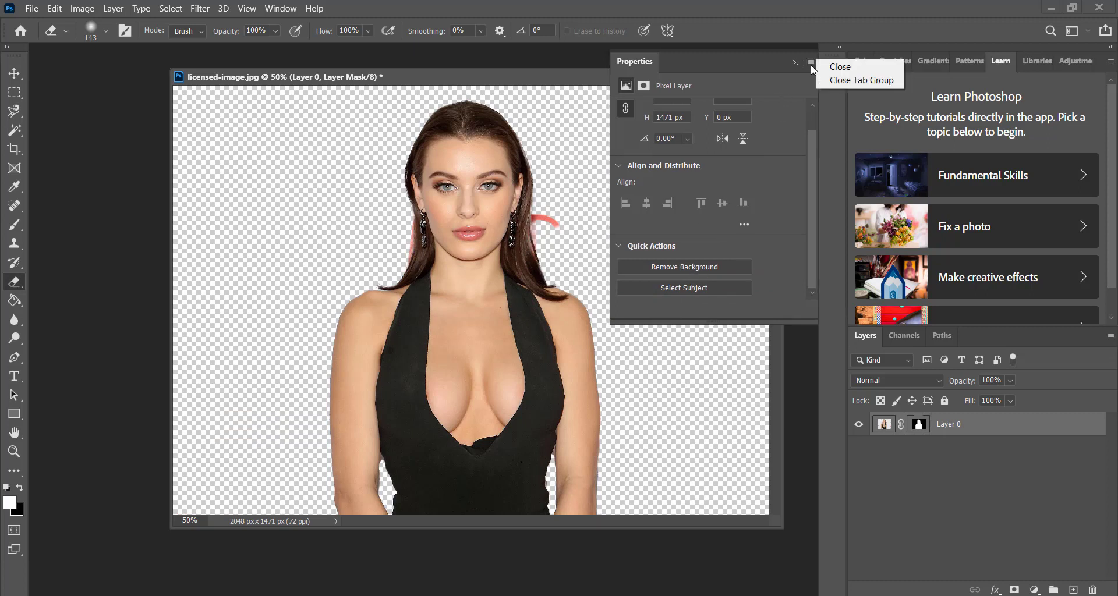
left_click(843, 82)
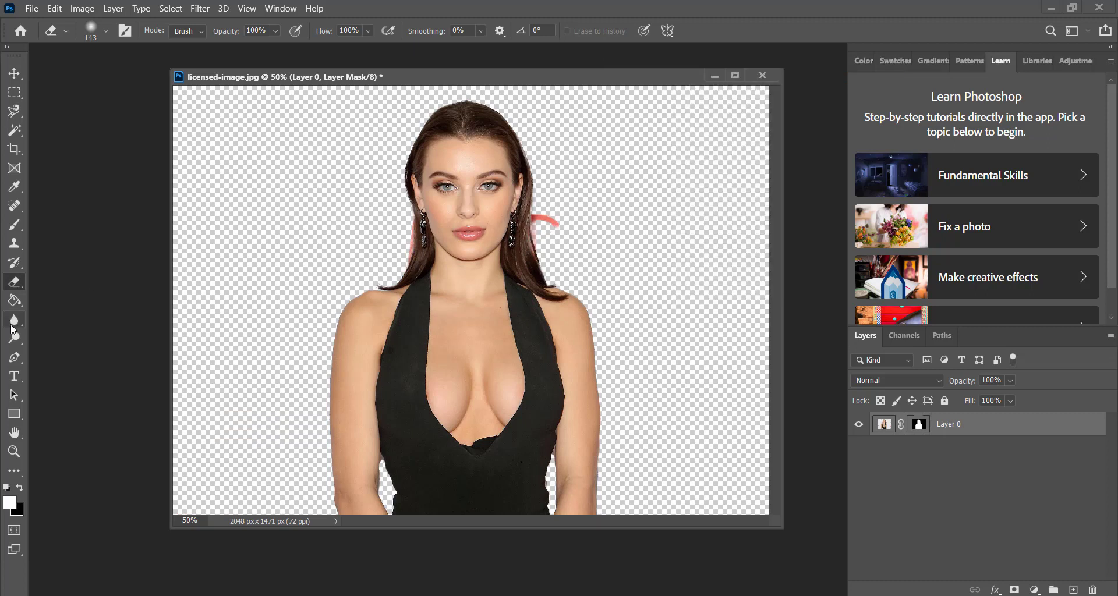
Erase the red stroke beside the face with the plain Eraser, zoomed to 200%
right_click(15, 282)
left_click(41, 283)
left_click_drag(536, 235, 559, 228)
key("ctrl+plus")
key("ctrl+plus")
key("ctrl+plus")
scroll(658, 232, "up", 2)
scroll(641, 291, "up", 2)
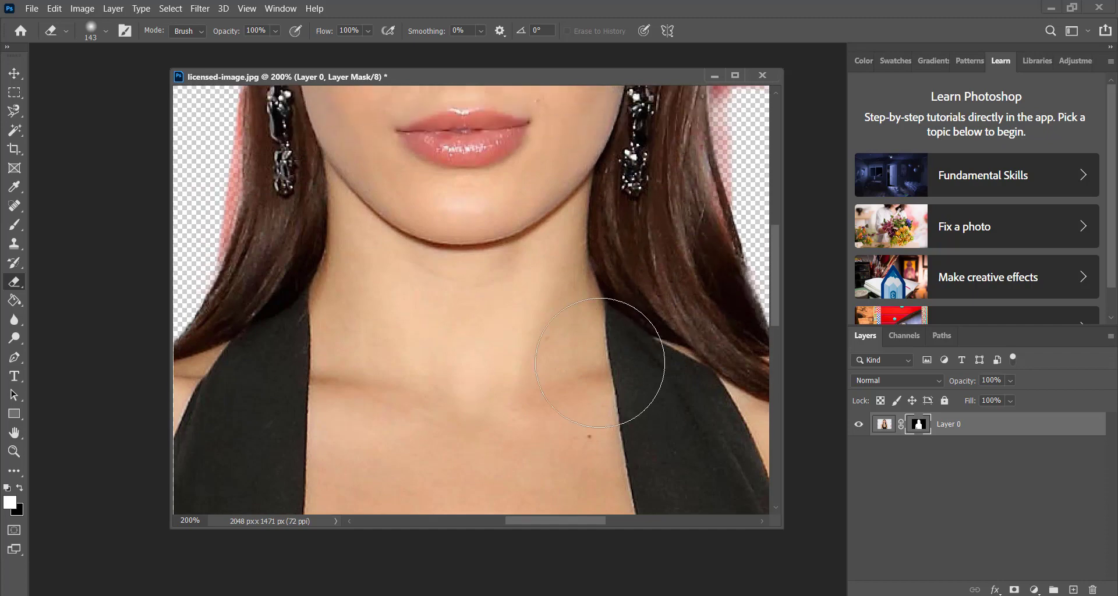
left_click_drag(525, 522, 552, 524)
scroll(569, 351, "up", 2)
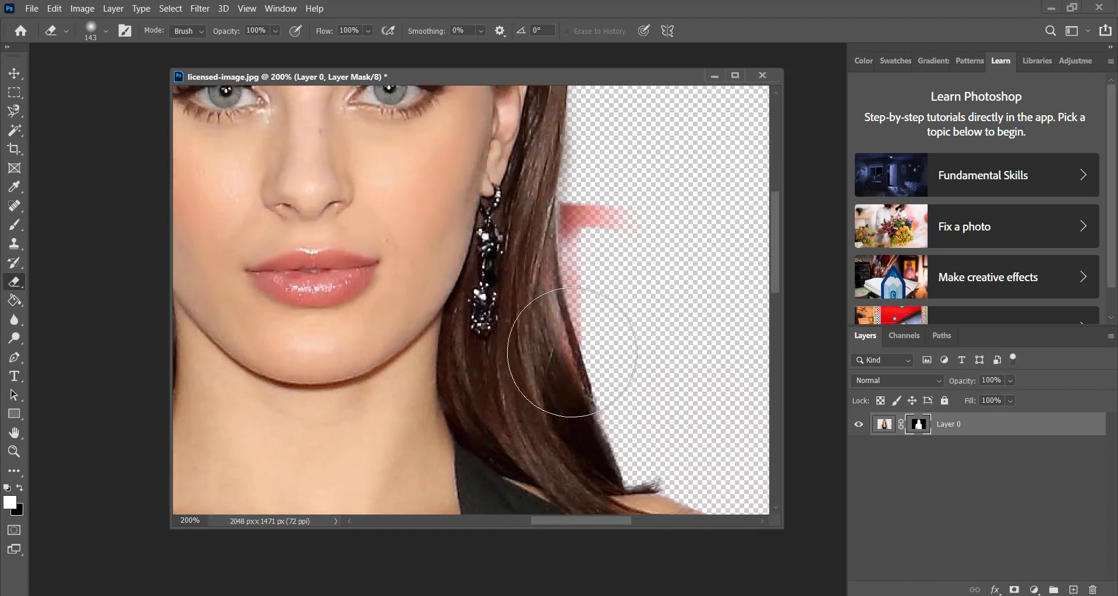
With a 37 px eraser, clean the pink fringe off both hair edges
right_click(686, 235)
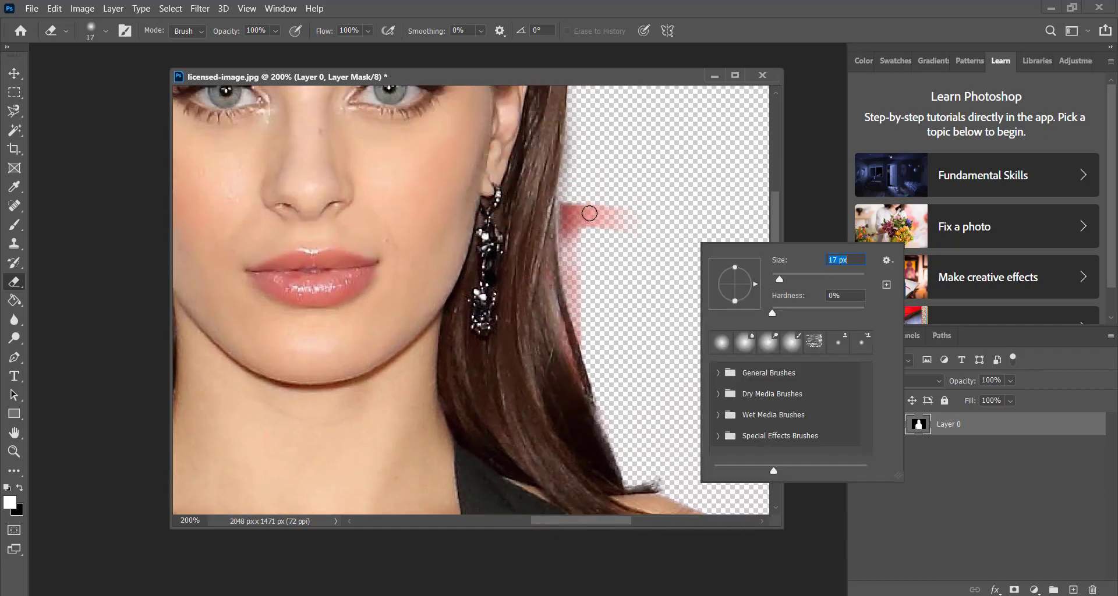
left_click(789, 279)
mouse_move(613, 210)
left_mouse_down()
mouse_move(582, 204)
mouse_move(594, 327)
mouse_move(586, 197)
left_mouse_up()
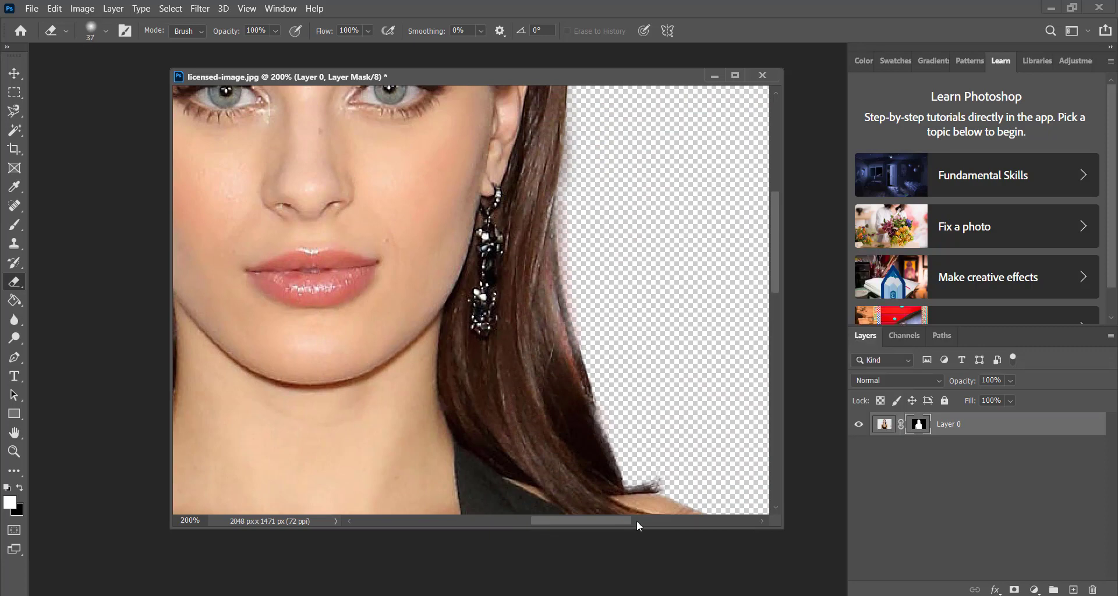
left_click_drag(581, 523, 488, 523)
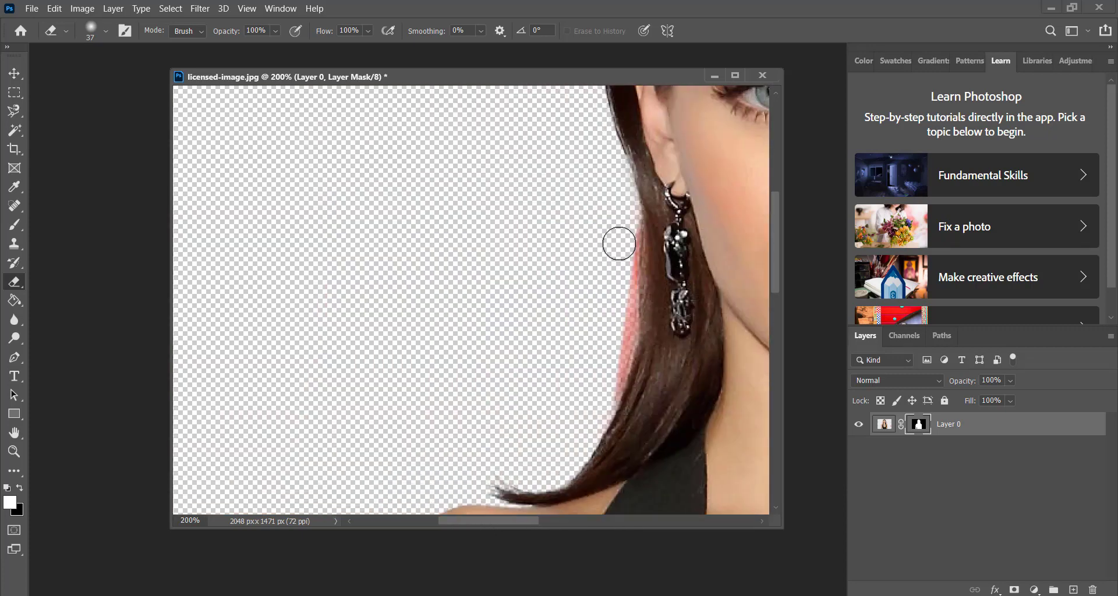
mouse_move(617, 299)
left_mouse_down()
mouse_move(624, 239)
mouse_move(599, 379)
mouse_move(617, 294)
left_mouse_up()
scroll(452, 323, "down", 1)
scroll(452, 322, "down", 2)
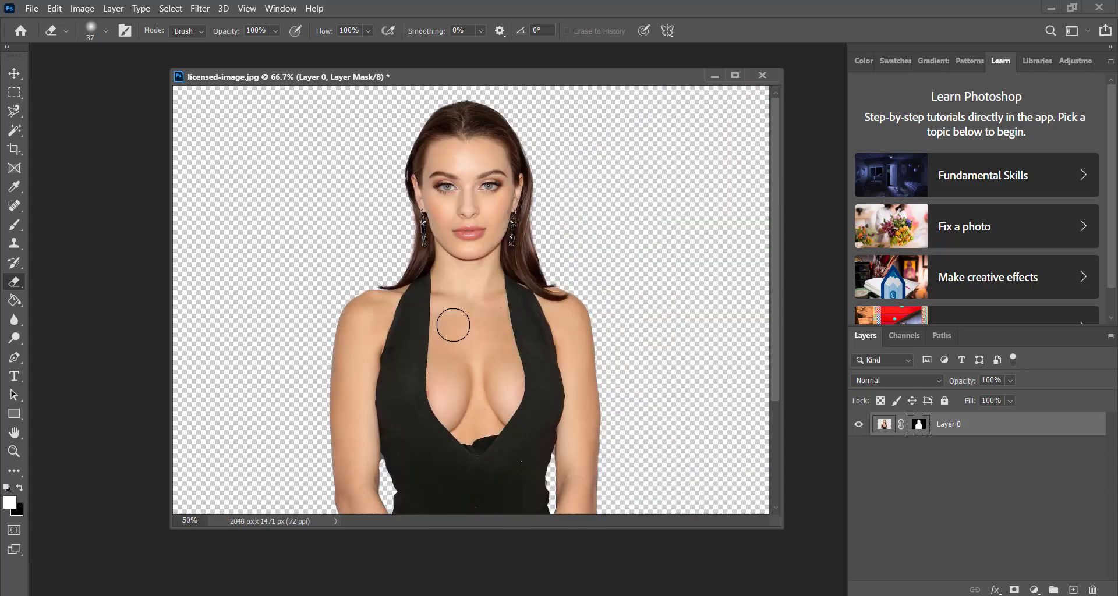
Nudge the woman right and drag the crop edges outward past both canvas sides
key("v")
left_click_drag(461, 362, 476, 363)
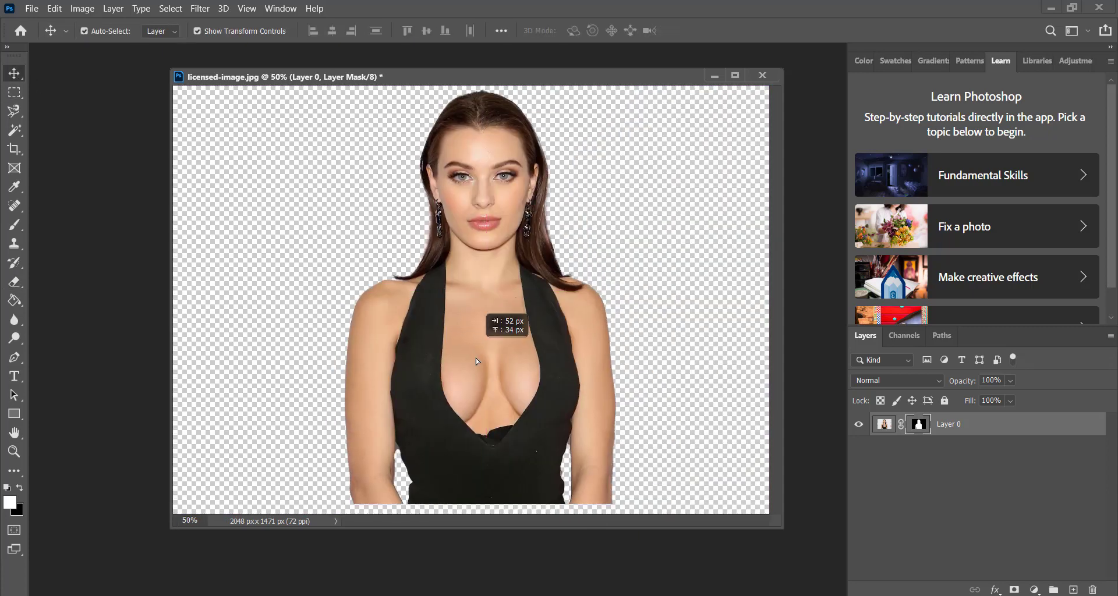
left_click(14, 149)
left_click_drag(175, 300, 82, 292)
left_click_drag(783, 290, 799, 292)
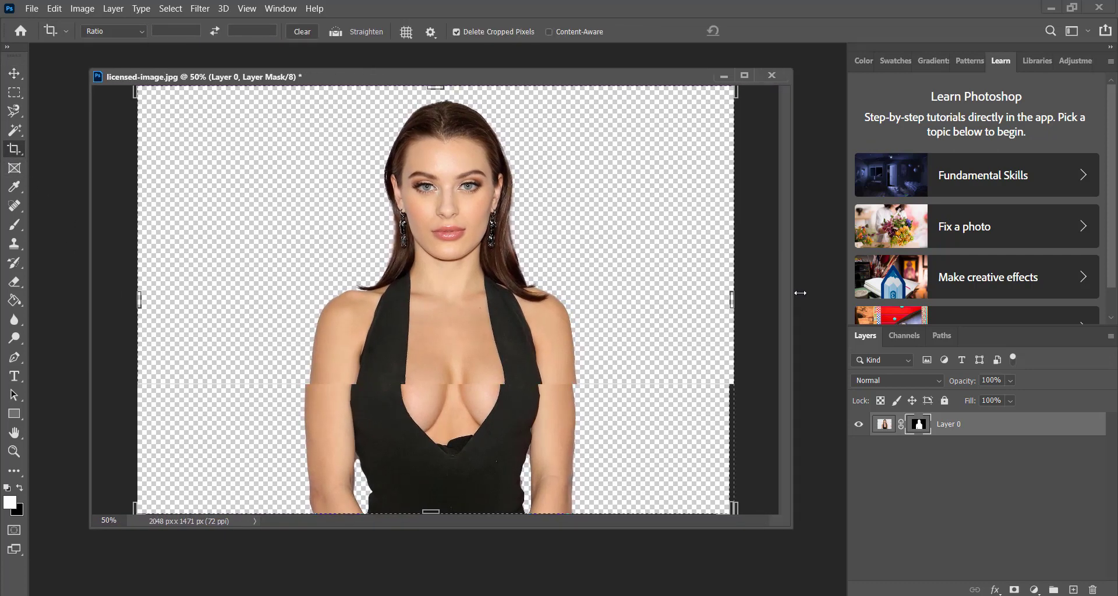
left_click_drag(727, 300, 770, 304)
Commit the 2276 px wide canvas and shift the woman about 88 px right
key("Return")
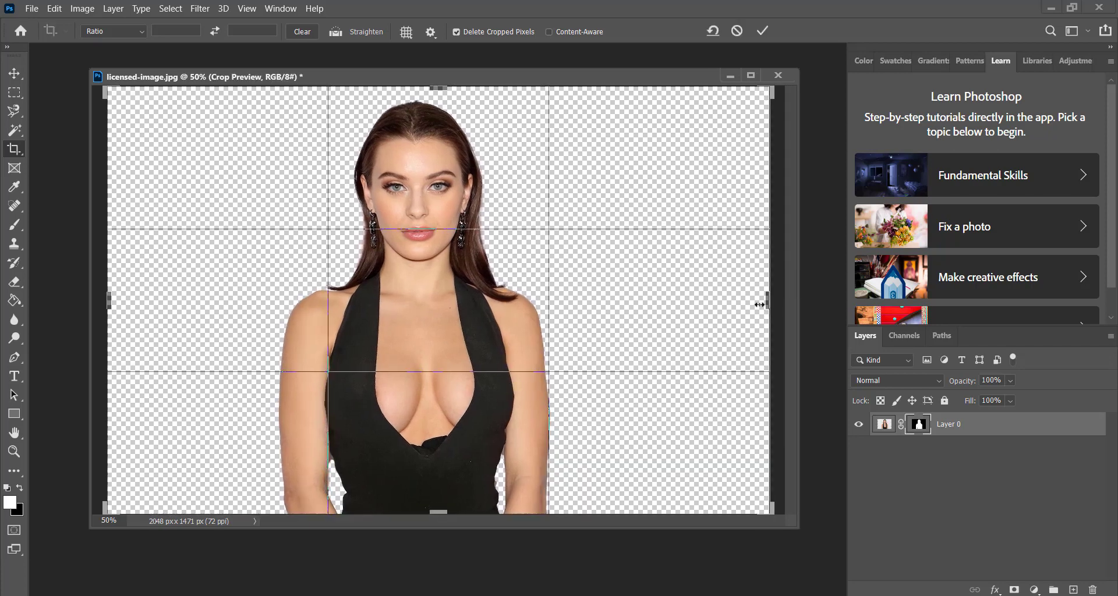
key("v")
left_click_drag(365, 316, 393, 315)
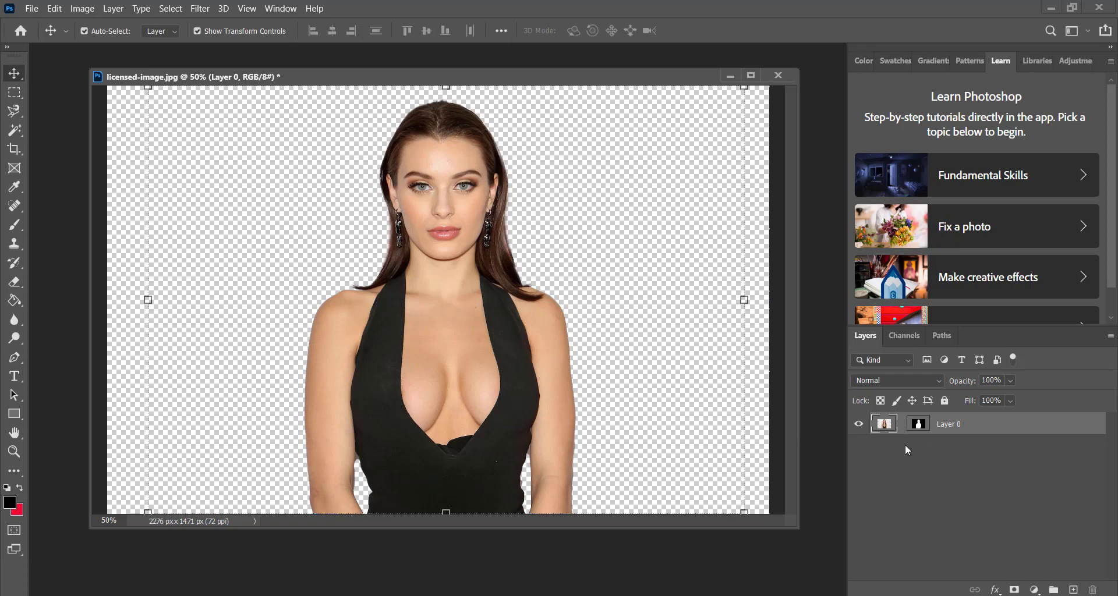
Apply the layer mask to Layer 0 and add a new empty Layer 1
right_click(903, 428)
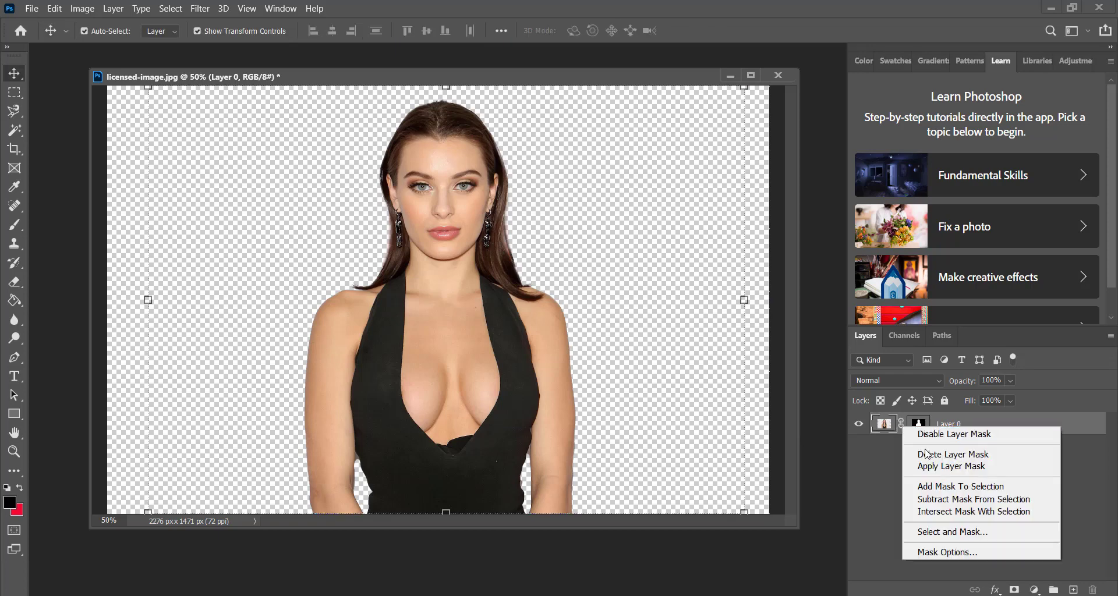
left_click(927, 468)
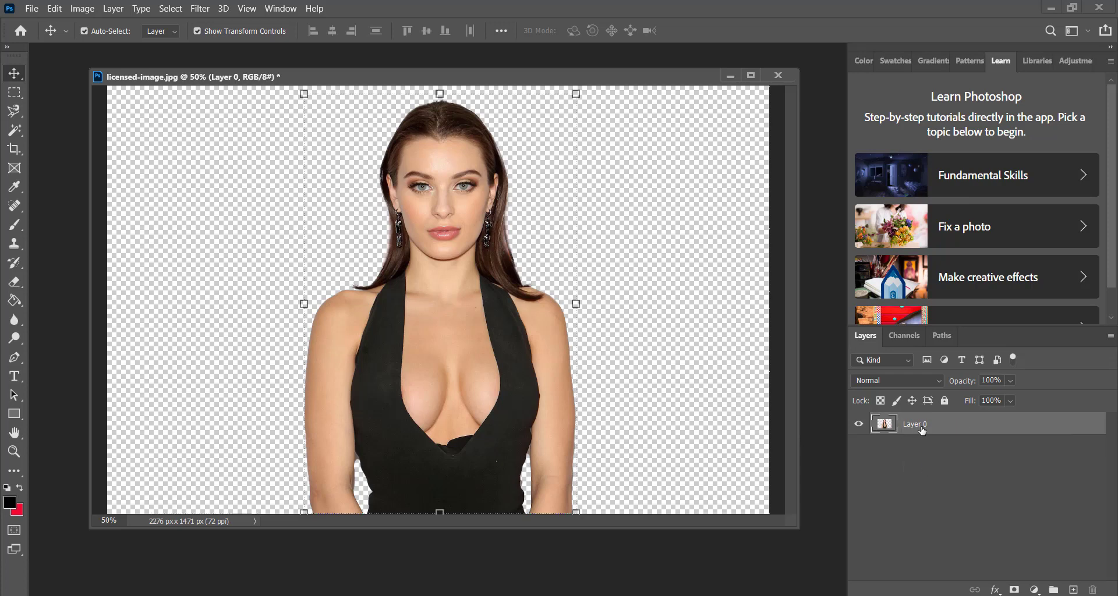
left_click(1072, 590)
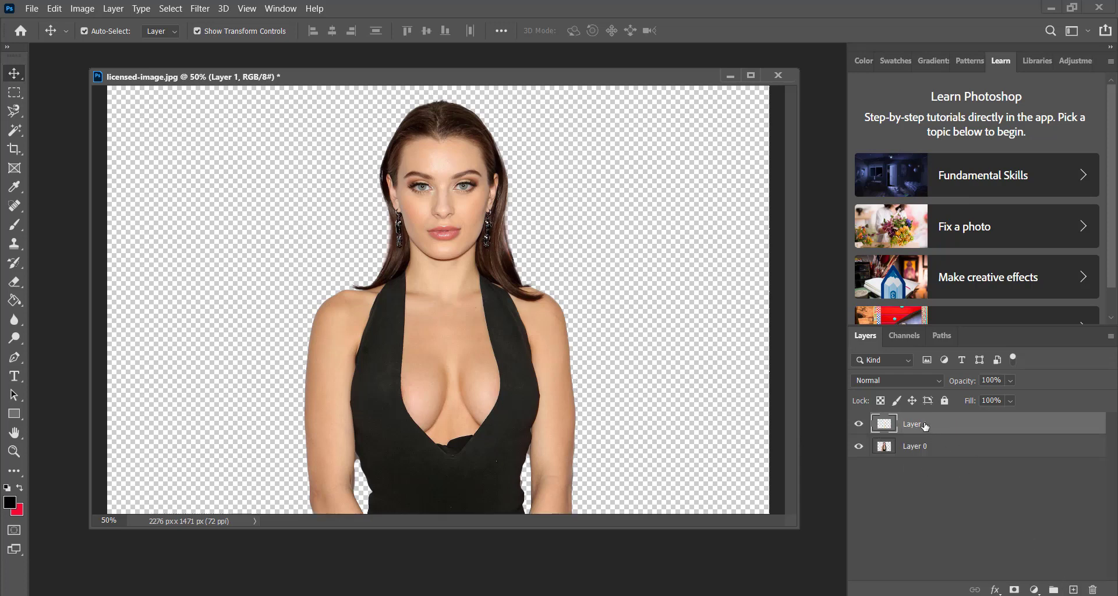
left_click(189, 269)
Set the foreground colour to white and Paint Bucket fill Layer 1
left_click(15, 301)
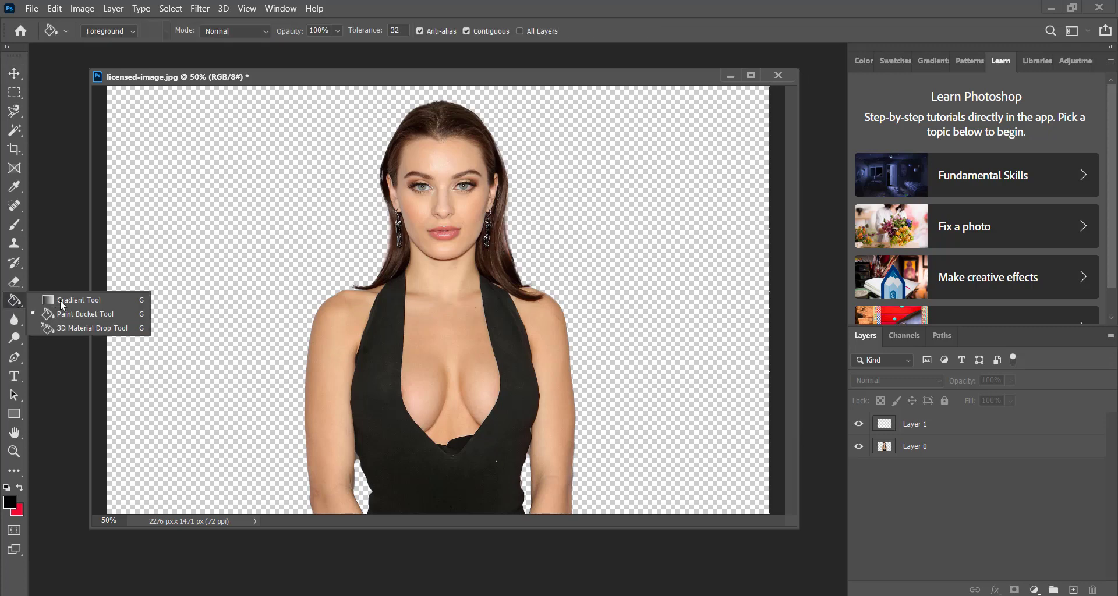
left_click(58, 315)
left_click(12, 504)
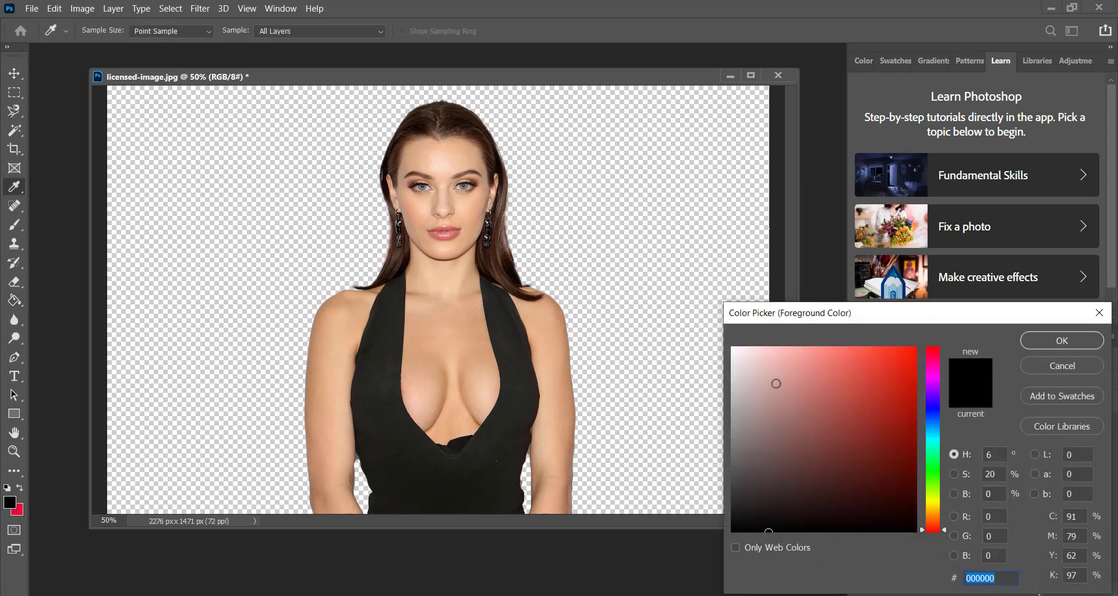
left_click(733, 348)
left_click(1042, 341)
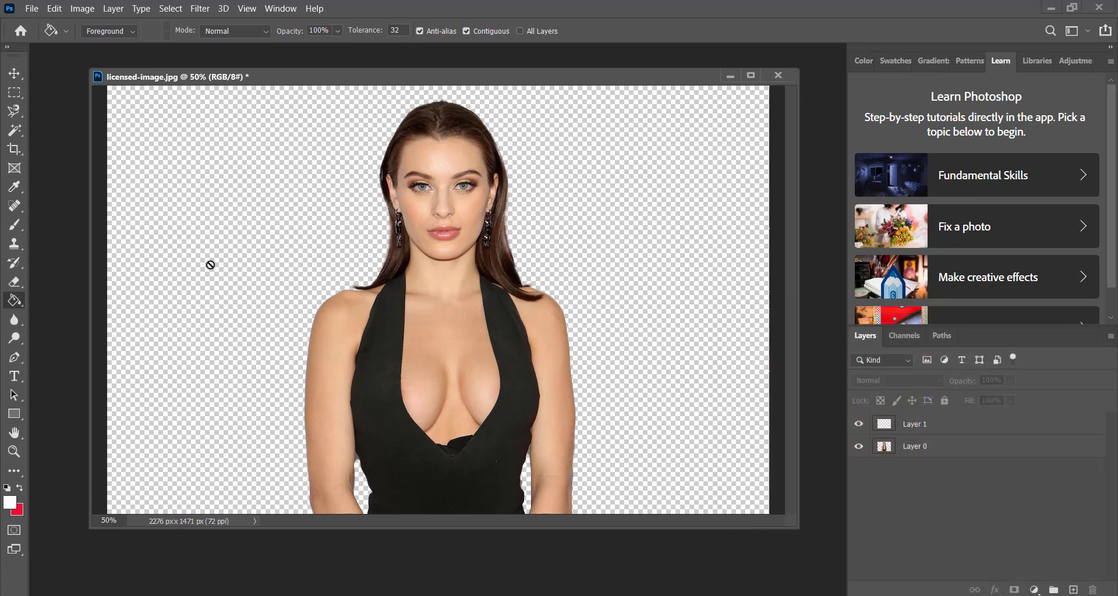
left_click(928, 426)
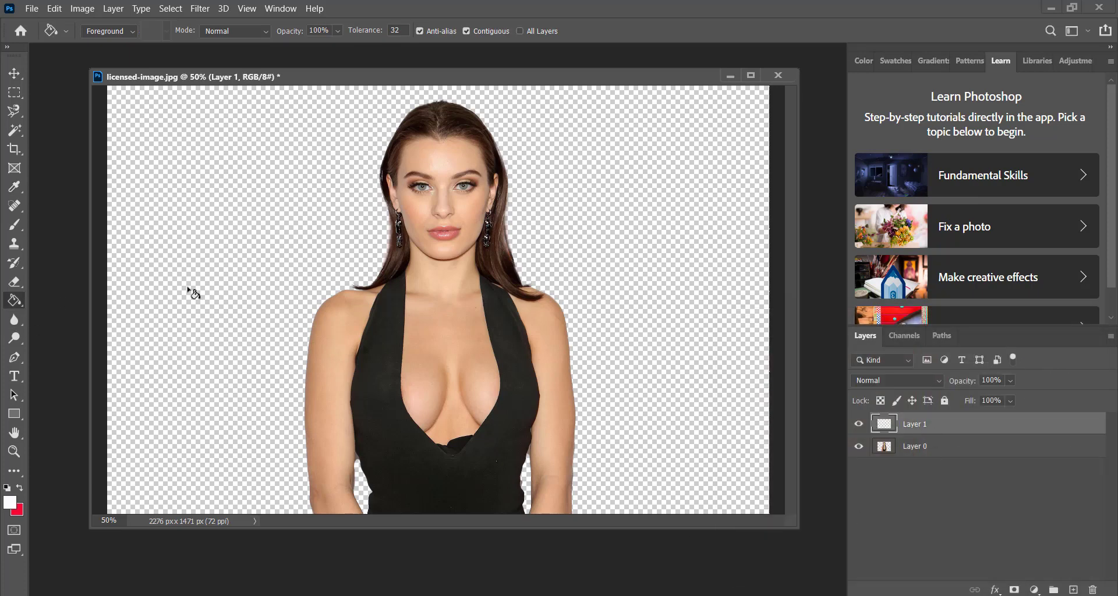
left_click(189, 288)
left_click(924, 450)
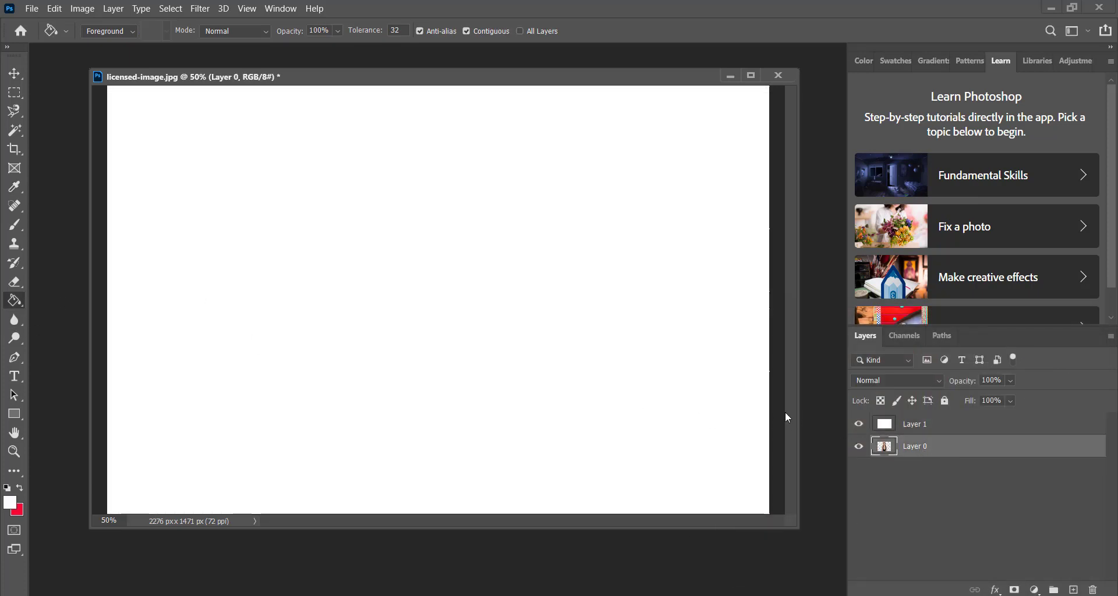
Bring the portrait Layer 0 above the white Layer 1
left_click(14, 73)
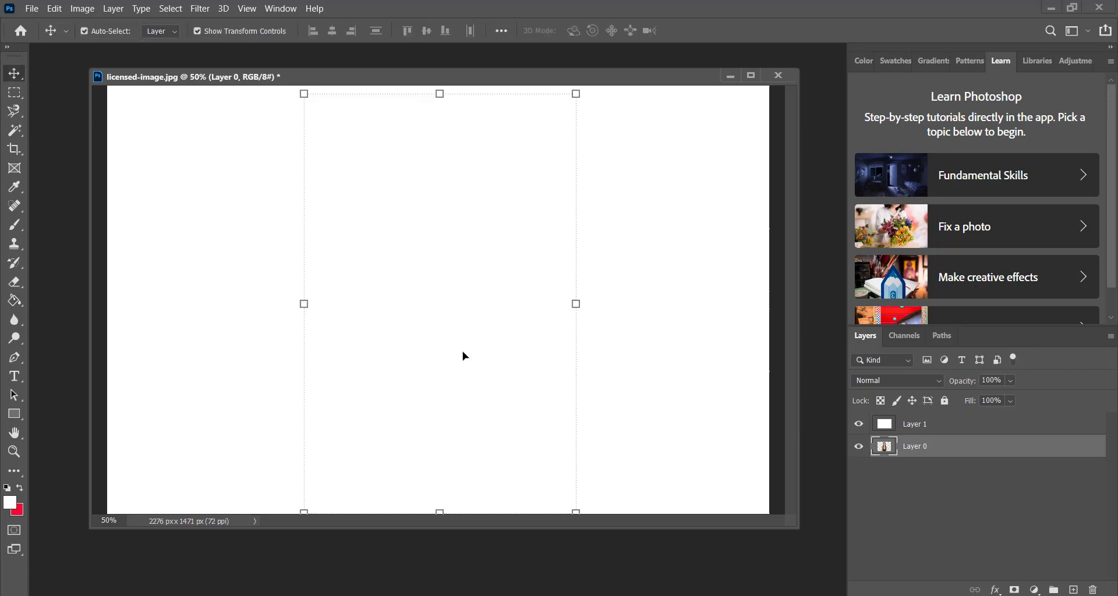
key("ctrl+bracketright")
left_click(722, 333)
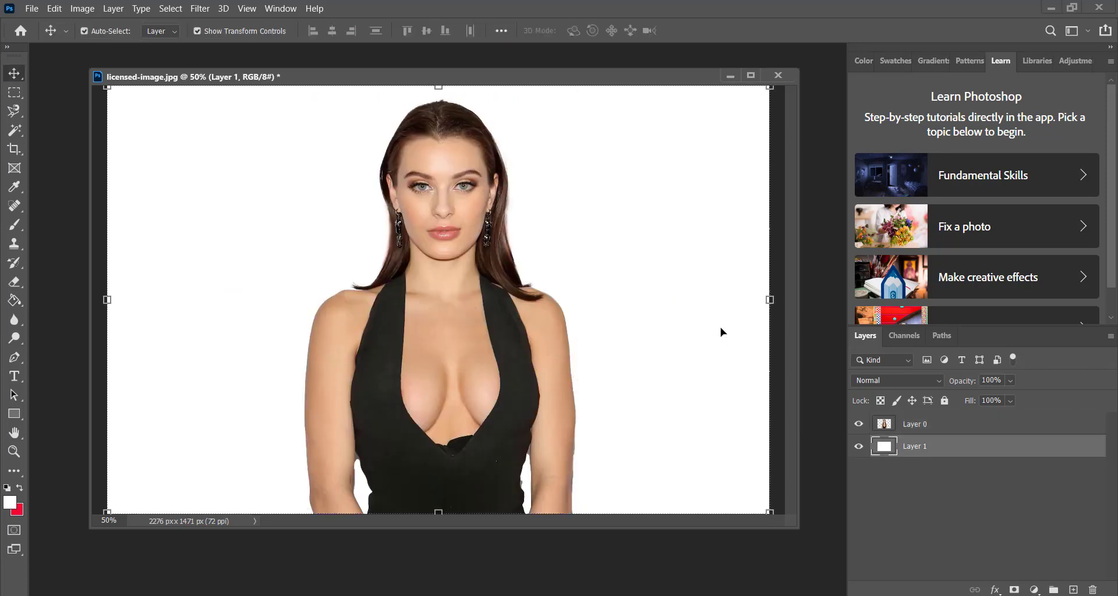
left_click(430, 243)
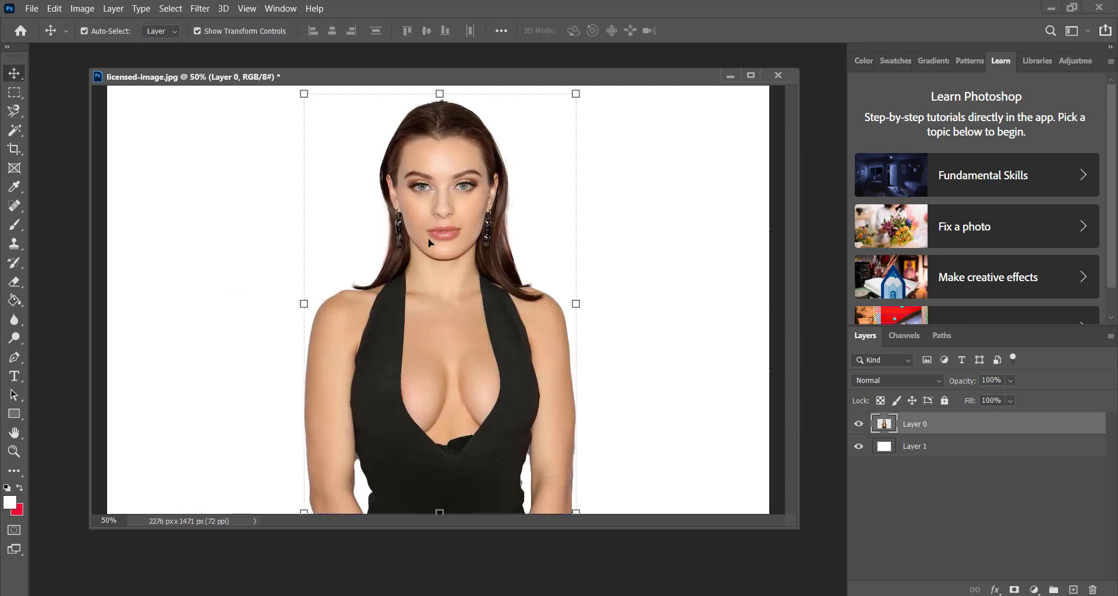
Duplicate Layer 0 and lift the copy's curve midpoint slightly to brighten it
key("ctrl+j")
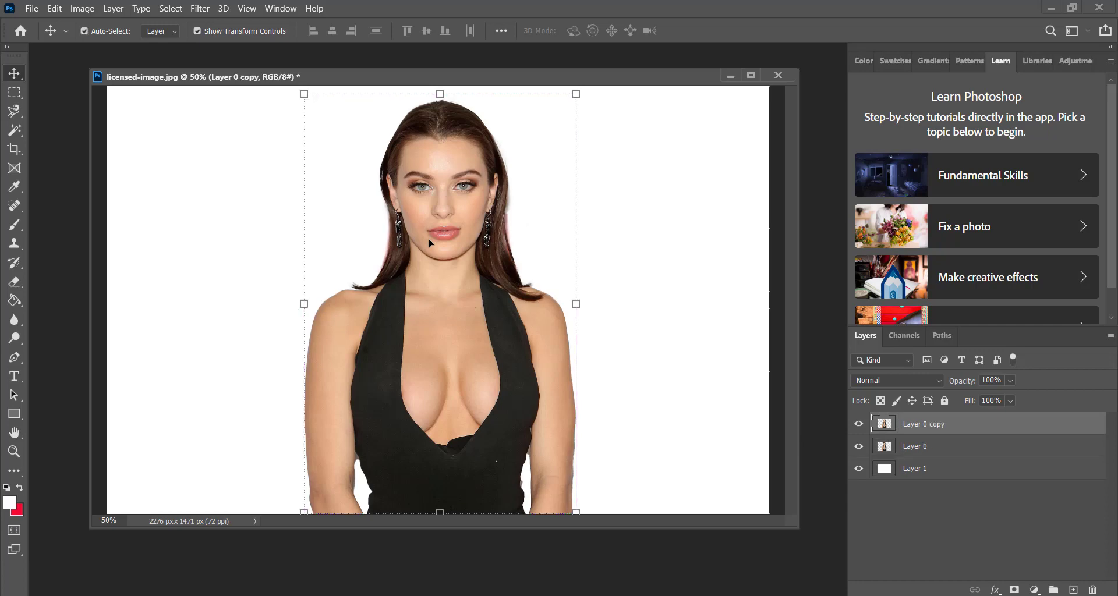
left_click(83, 8)
mouse_move(105, 44)
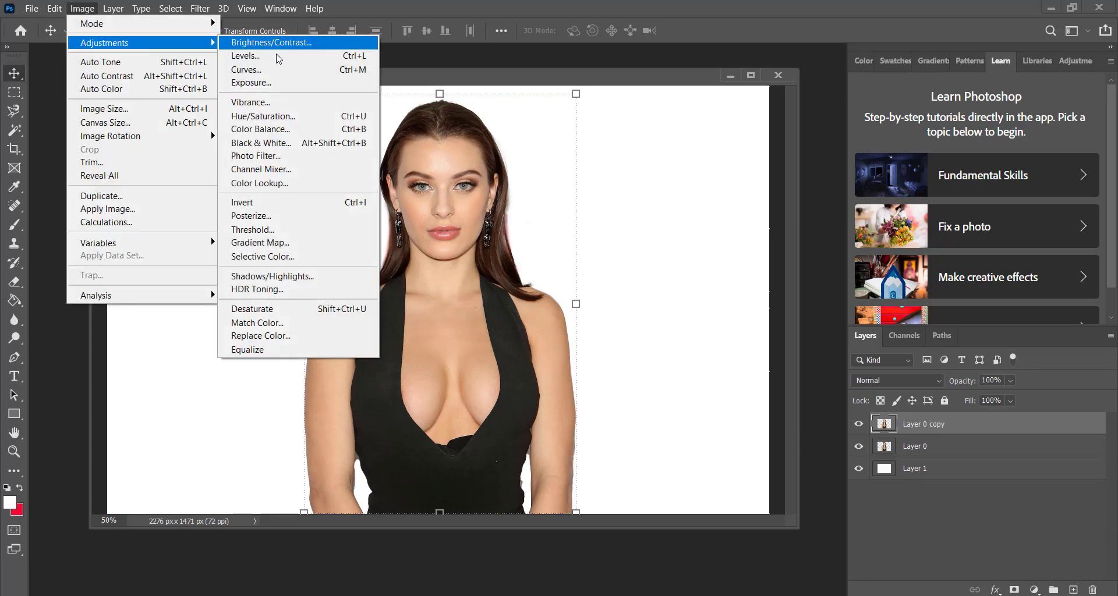
left_click(279, 78)
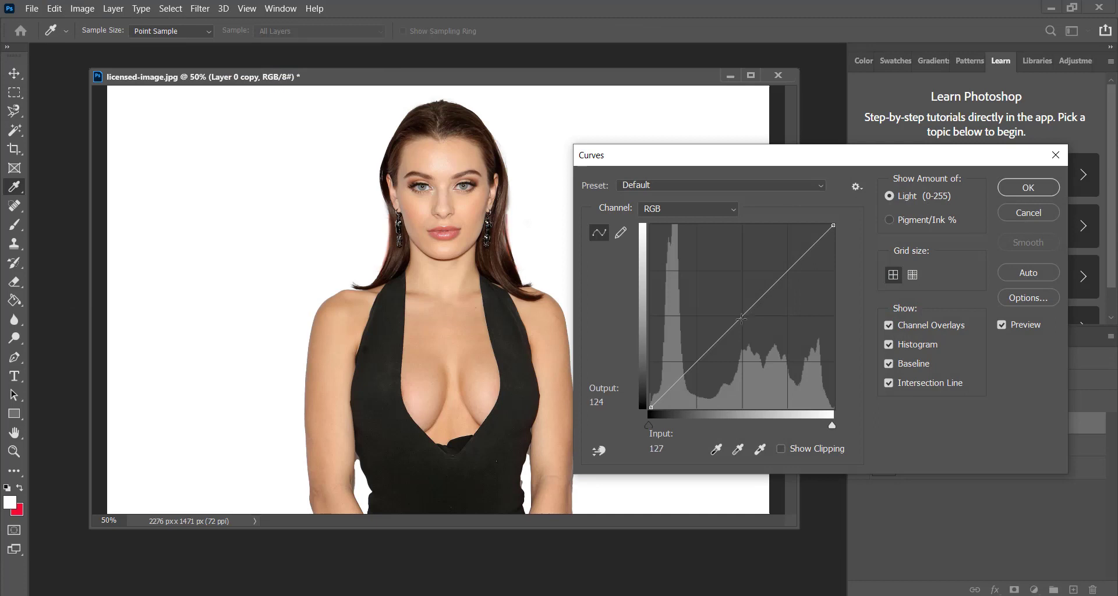
left_click_drag(740, 318, 729, 320)
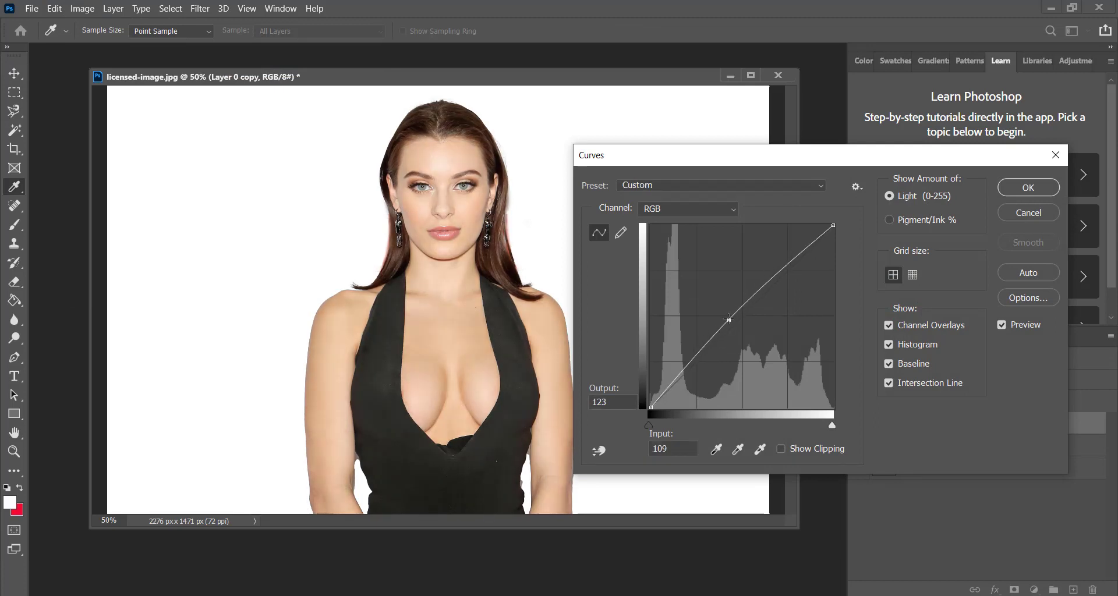
left_click(1029, 187)
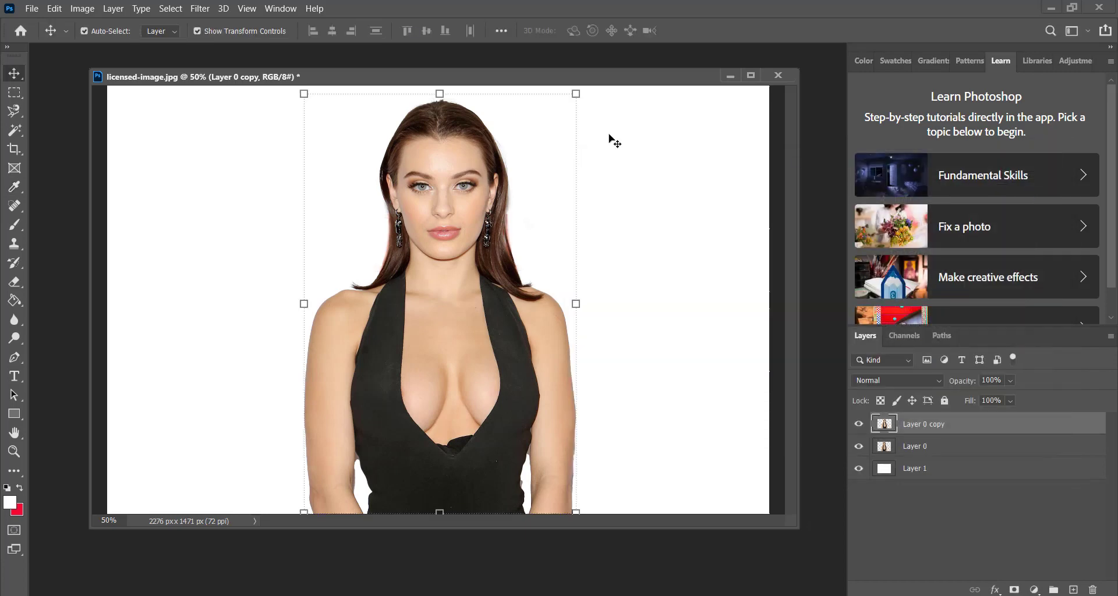
Apply Shadows/Highlights with a 23% Shadows Amount to Layer 0 copy
left_click(86, 11)
mouse_move(104, 43)
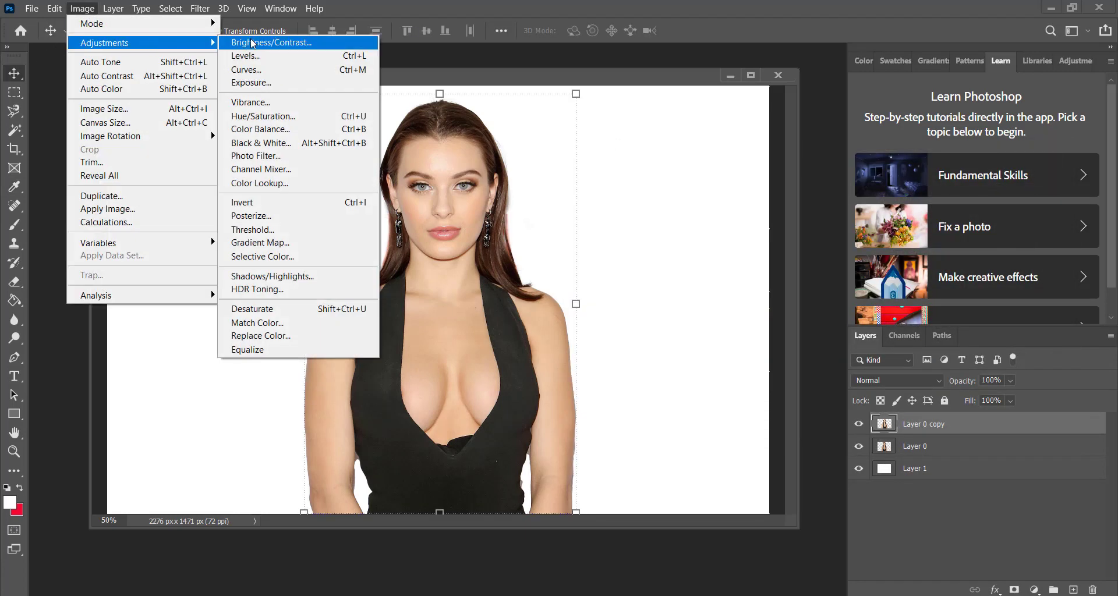
left_click(266, 204)
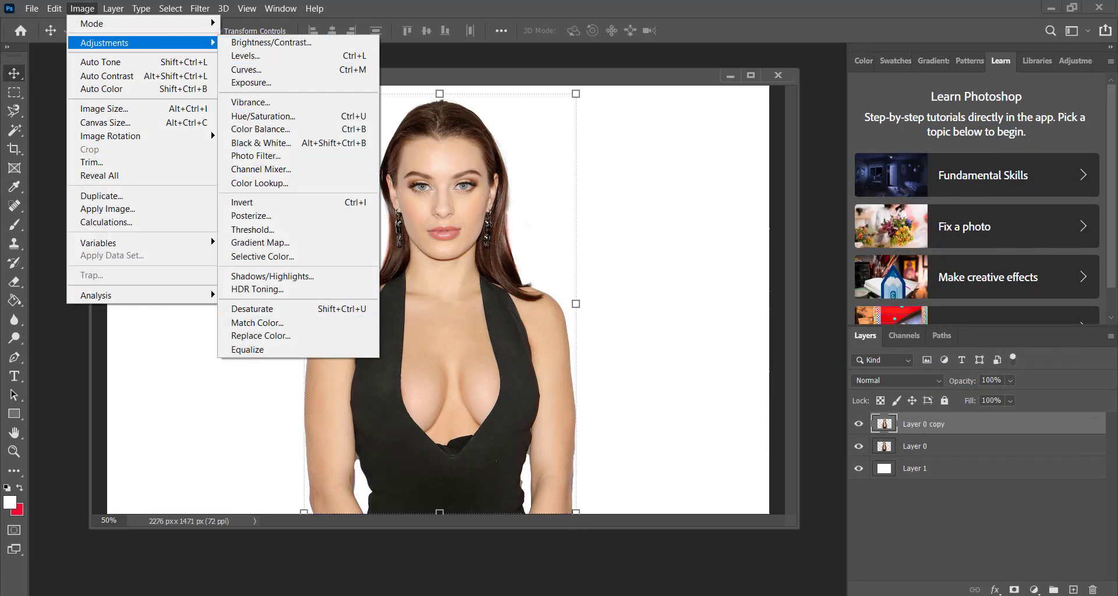
left_click(915, 469)
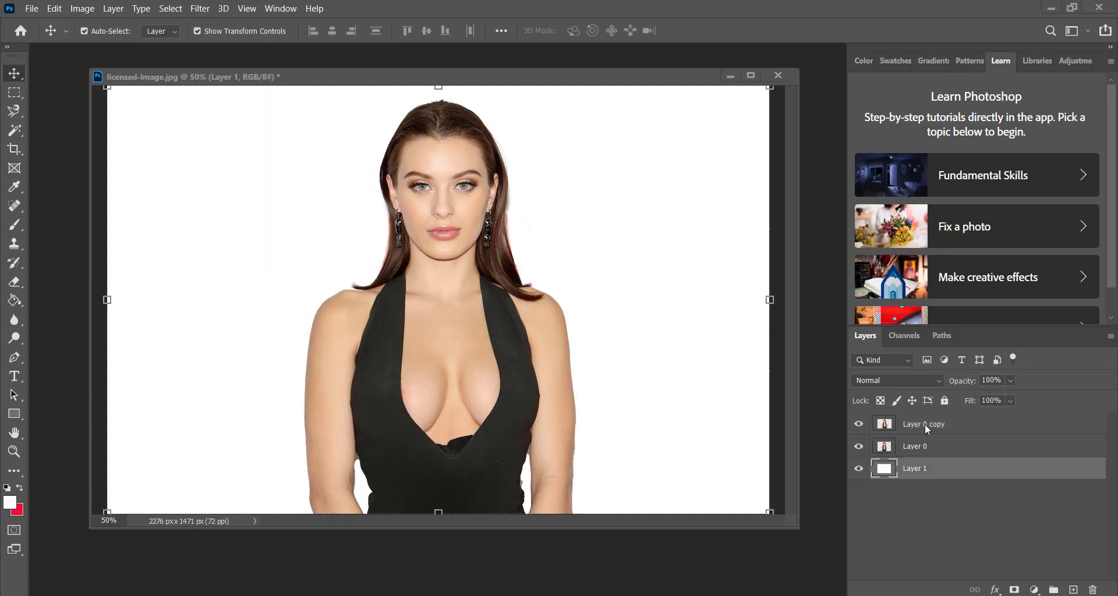
left_click(949, 426)
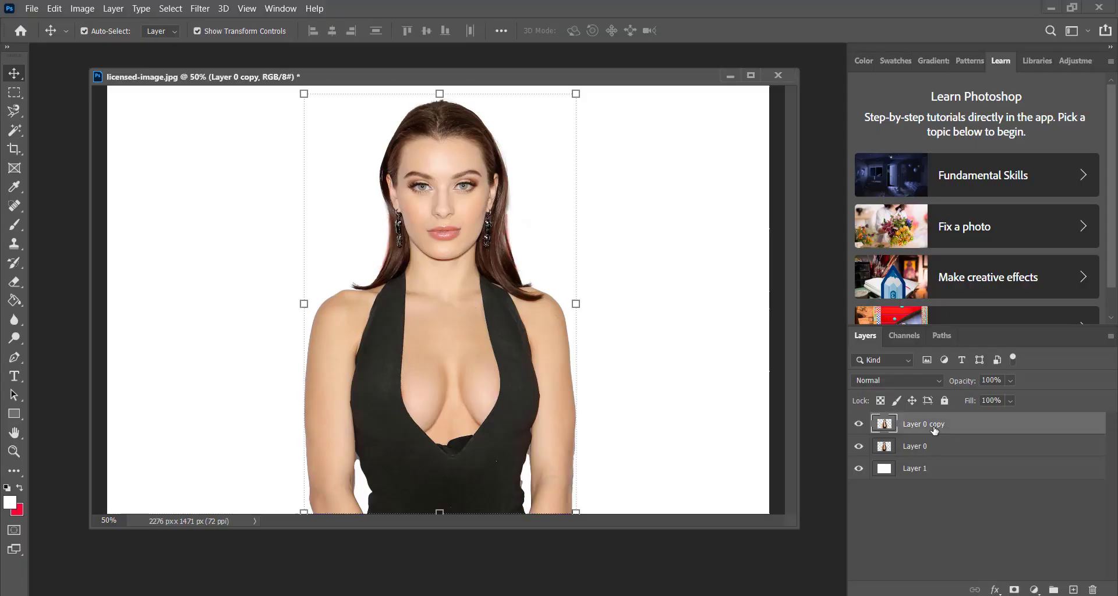
left_click(82, 8)
mouse_move(103, 43)
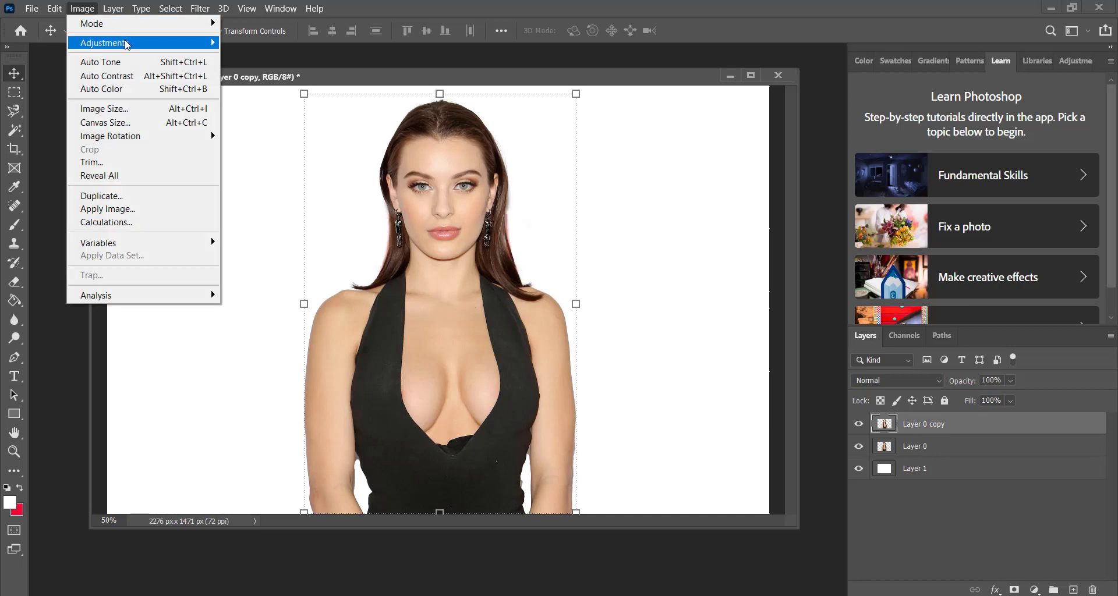
left_click(272, 276)
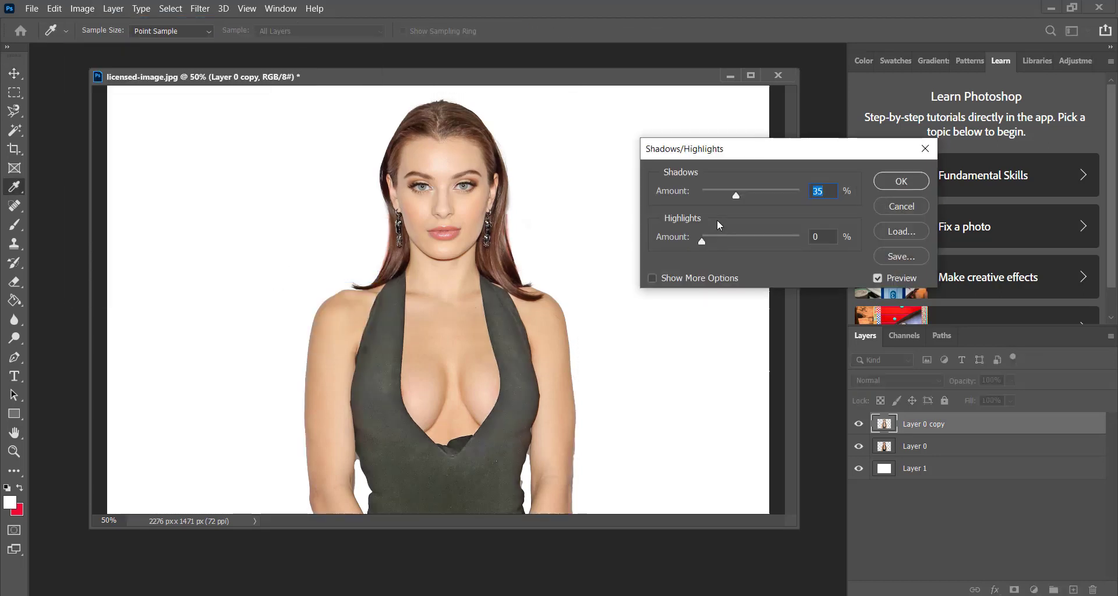
left_click_drag(731, 195, 725, 195)
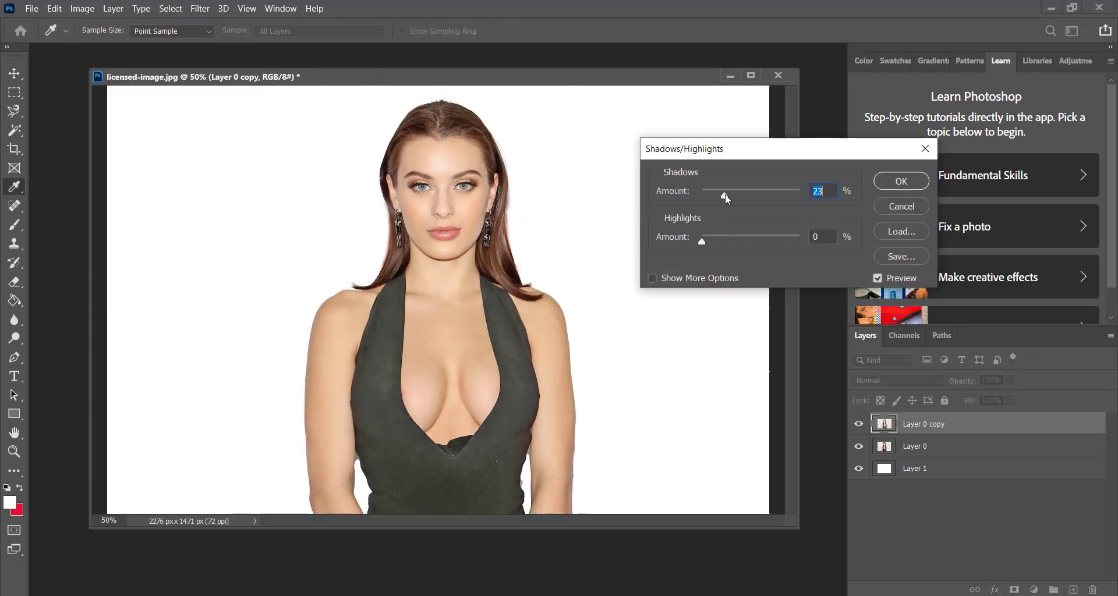
left_click(901, 181)
key("v")
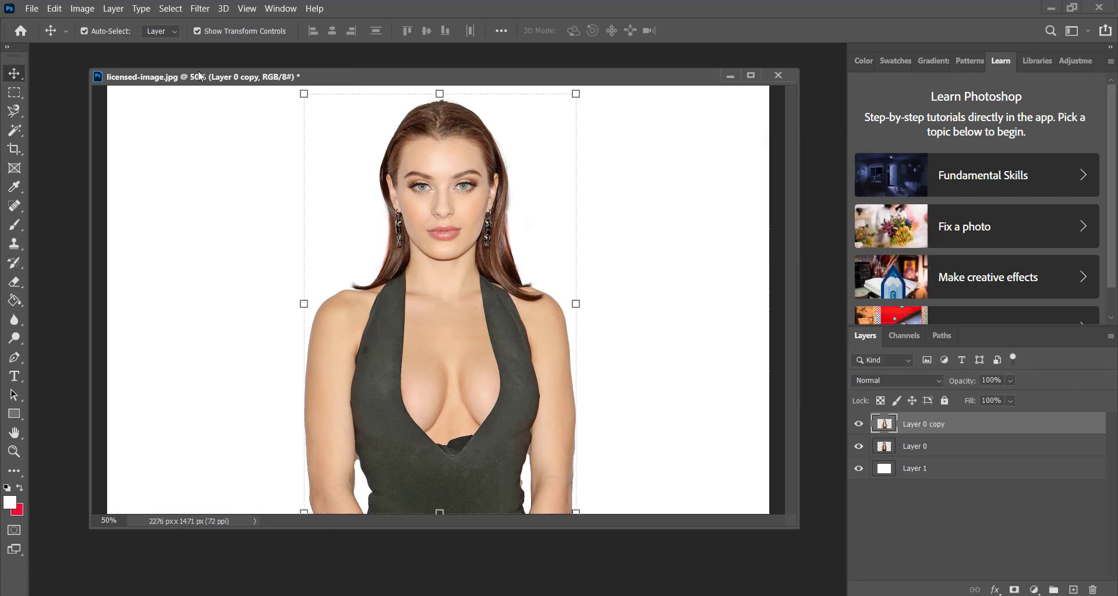
left_click(84, 10)
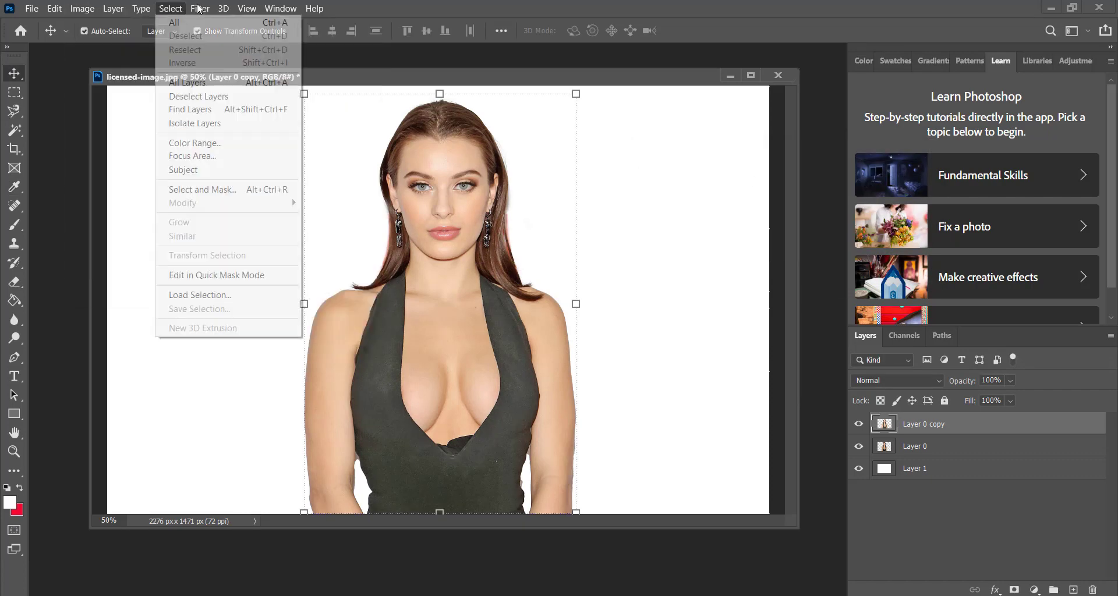
Apply a 2.6-pixel High Pass filter and set the layer to Overlay blending
mouse_move(296, 247)
left_click(400, 293)
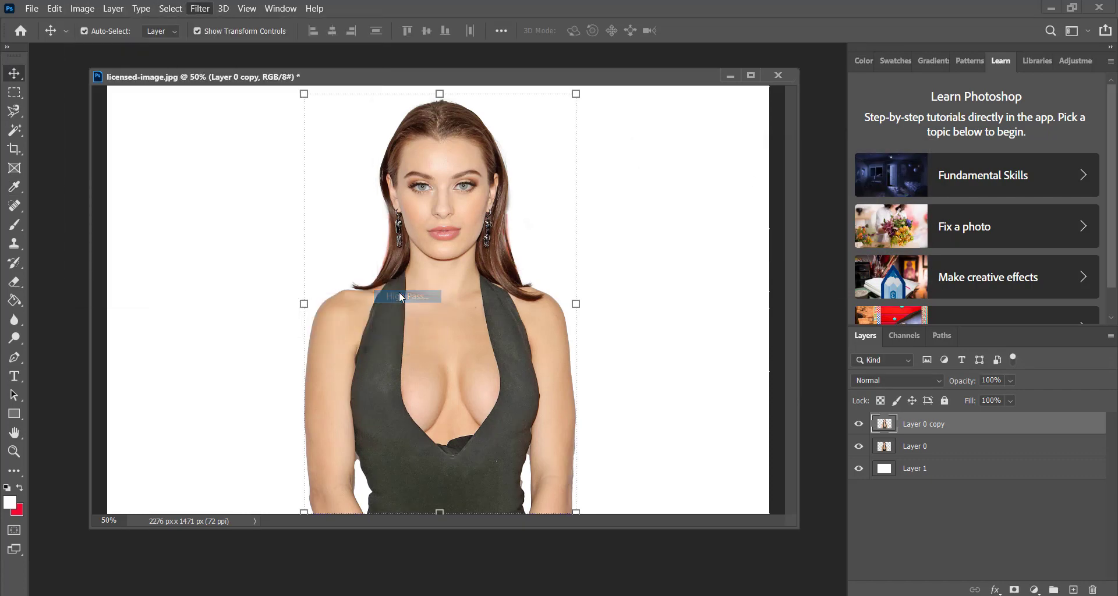
left_click_drag(499, 187, 581, 264)
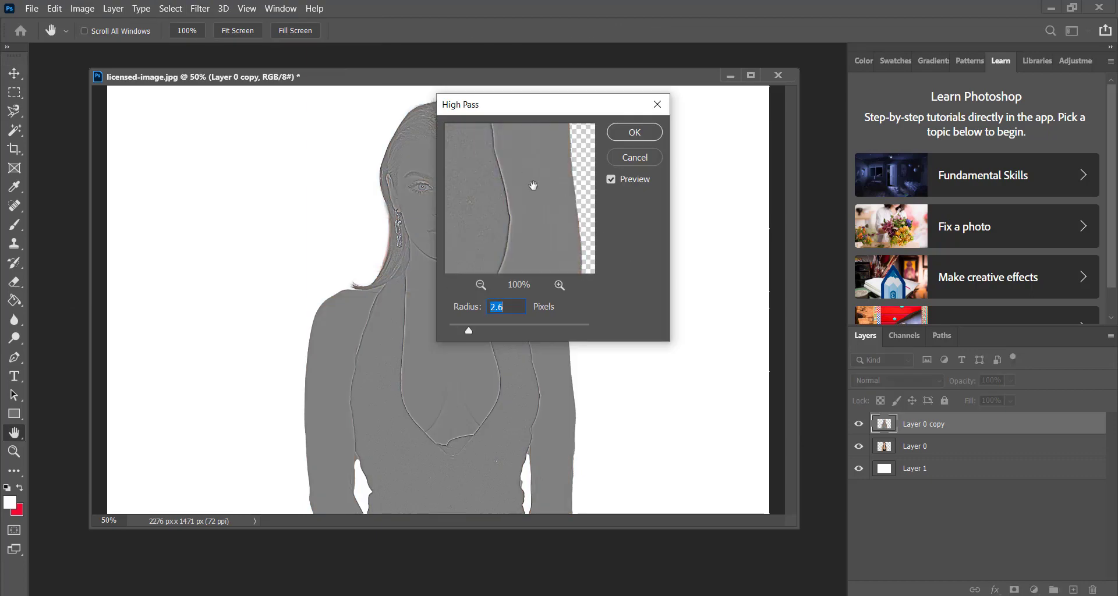
left_click(634, 133)
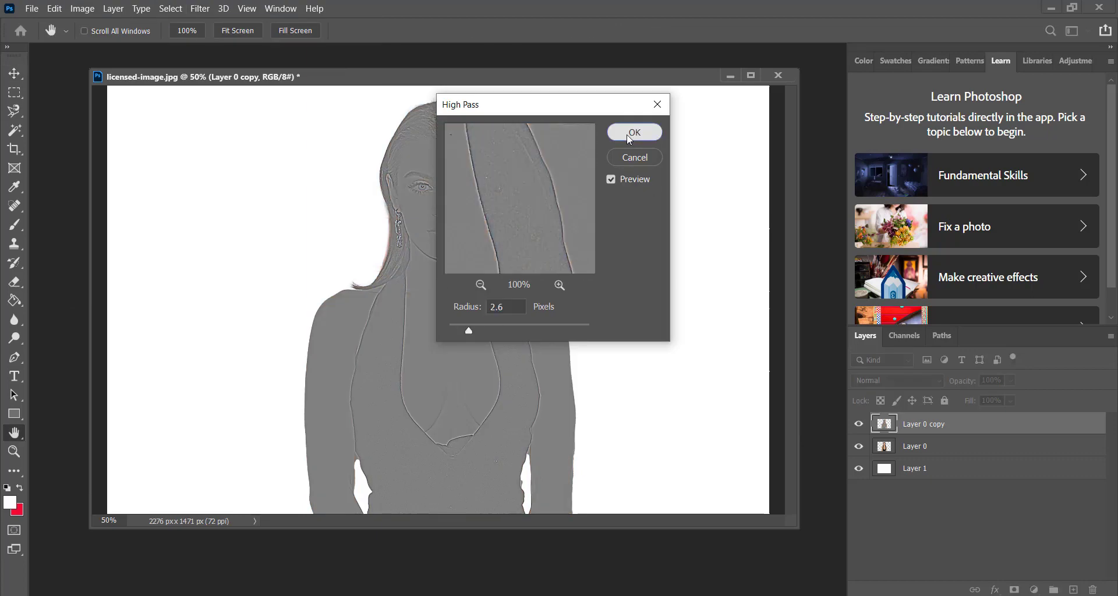
left_click(943, 384)
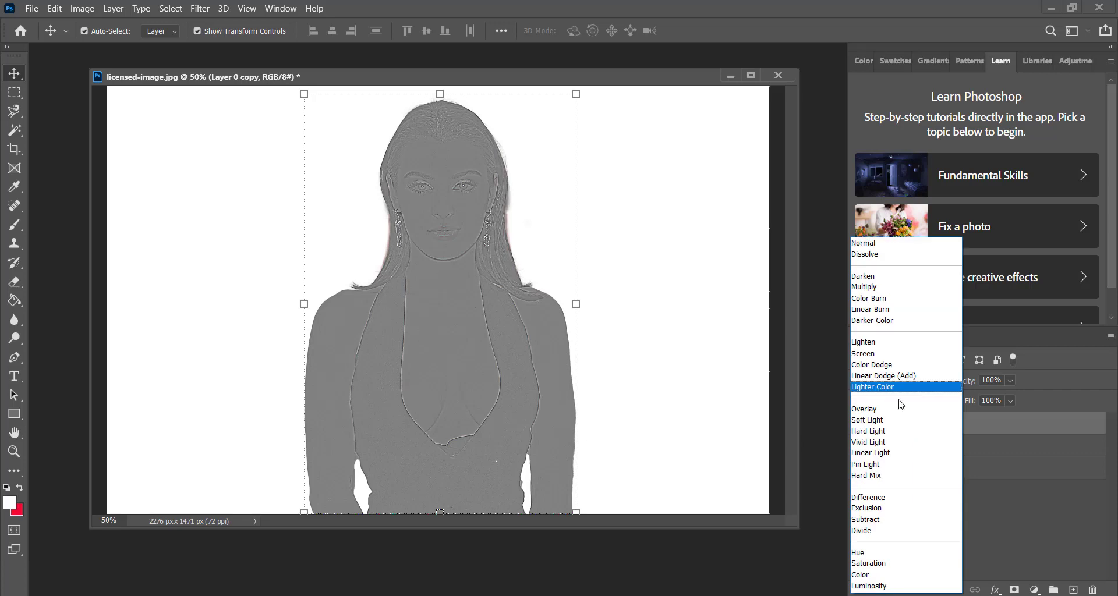
left_click(881, 415)
Select the two portrait layers and merge them into one
left_click(898, 447)
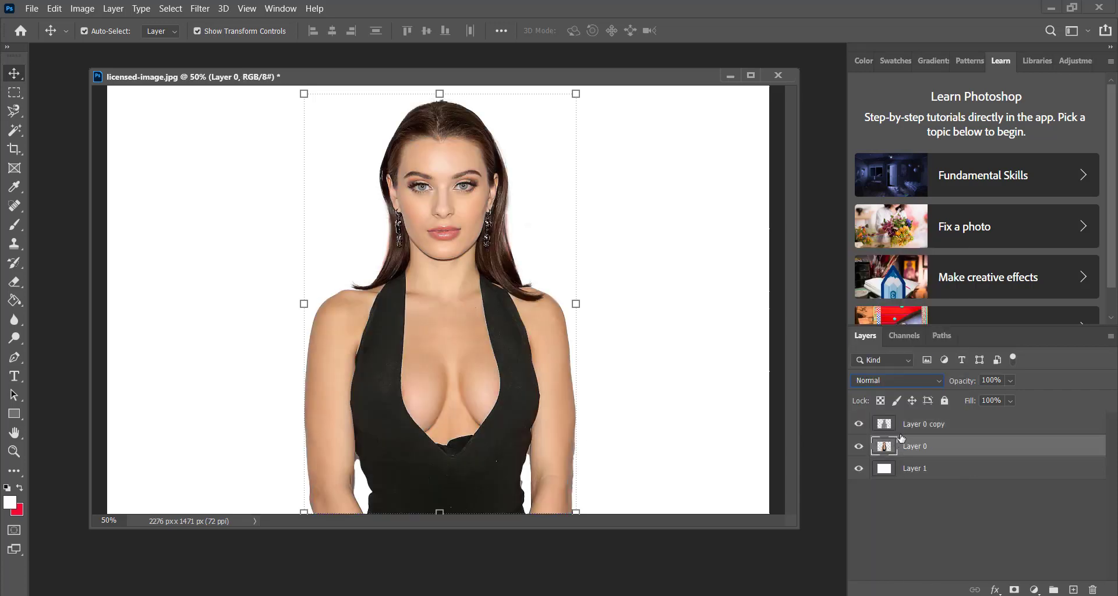
left_click(904, 432, "ctrl")
right_click(907, 435)
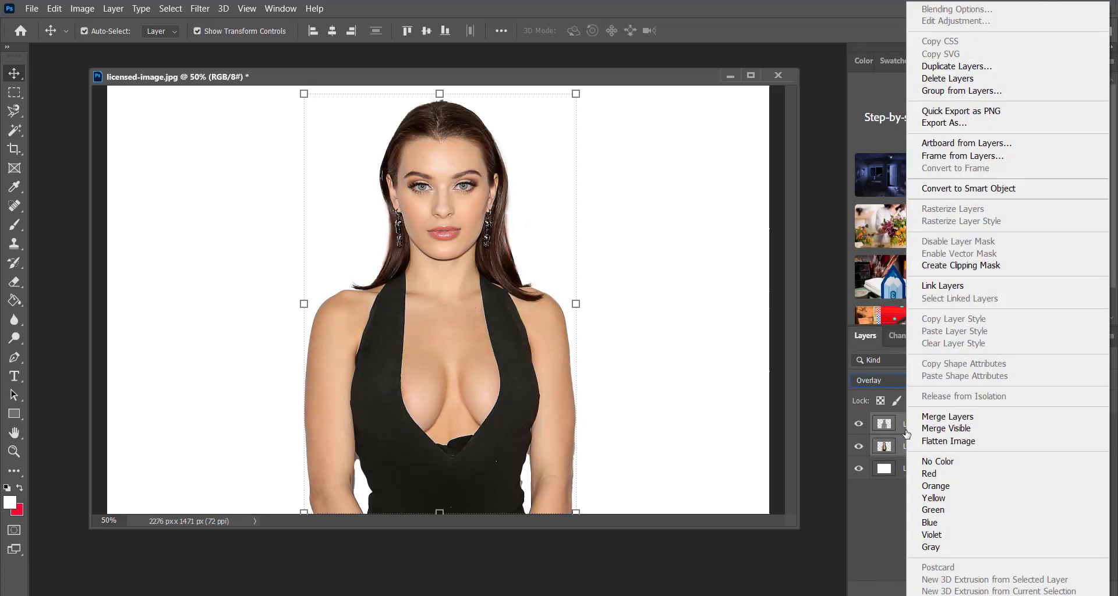
left_click(939, 417)
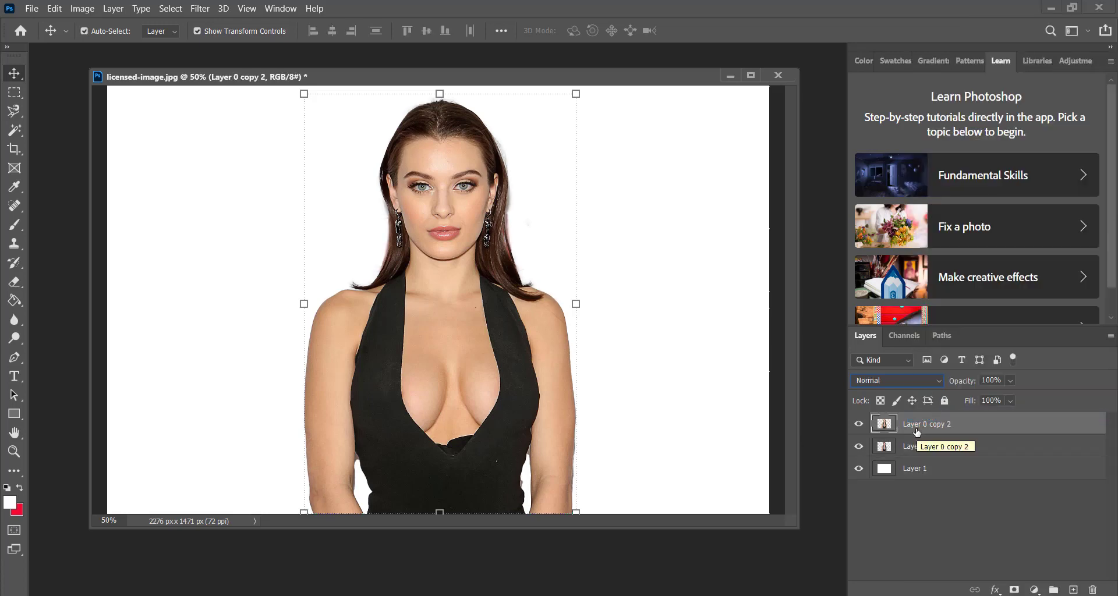
In Unsharp Mask, adjust the sharpening amount and radius while previewing the face
left_click(199, 8)
mouse_move(216, 243)
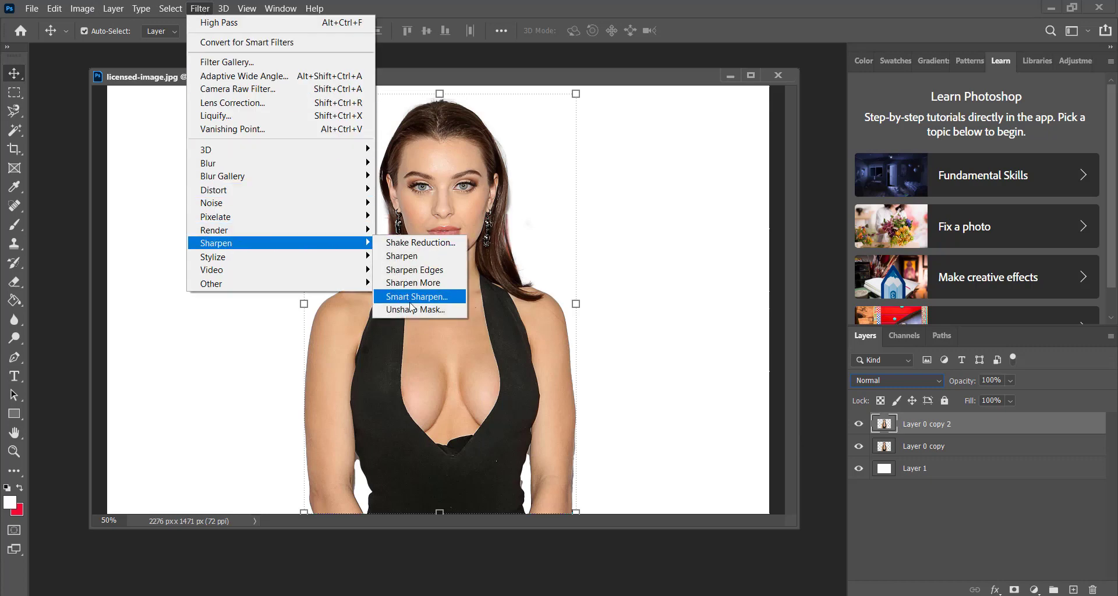
left_click(409, 308)
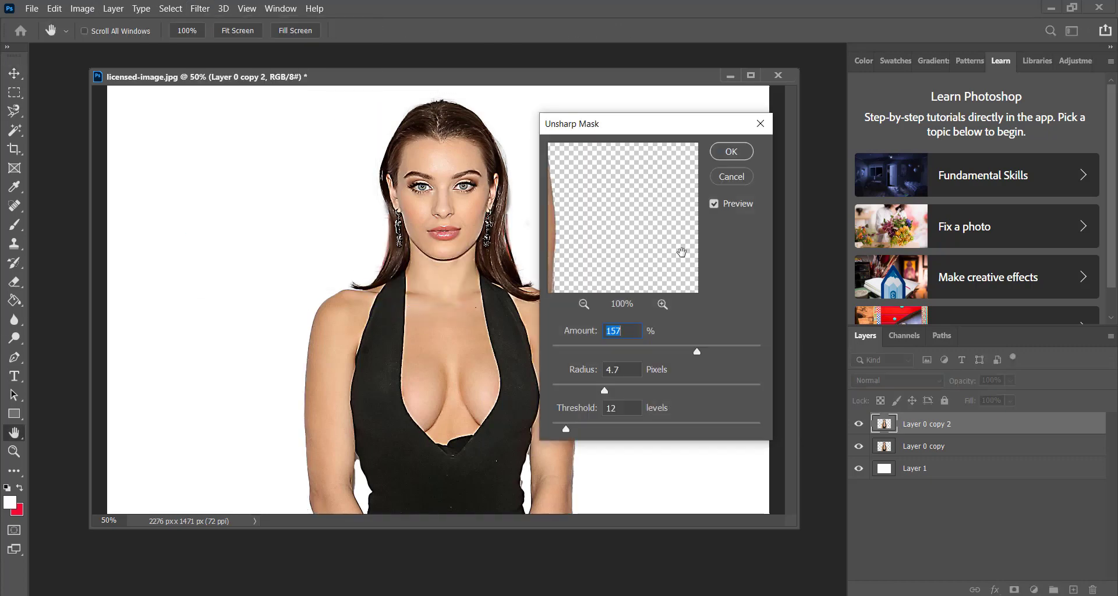
mouse_move(662, 256)
left_mouse_down()
mouse_move(659, 276)
mouse_move(642, 255)
left_mouse_up()
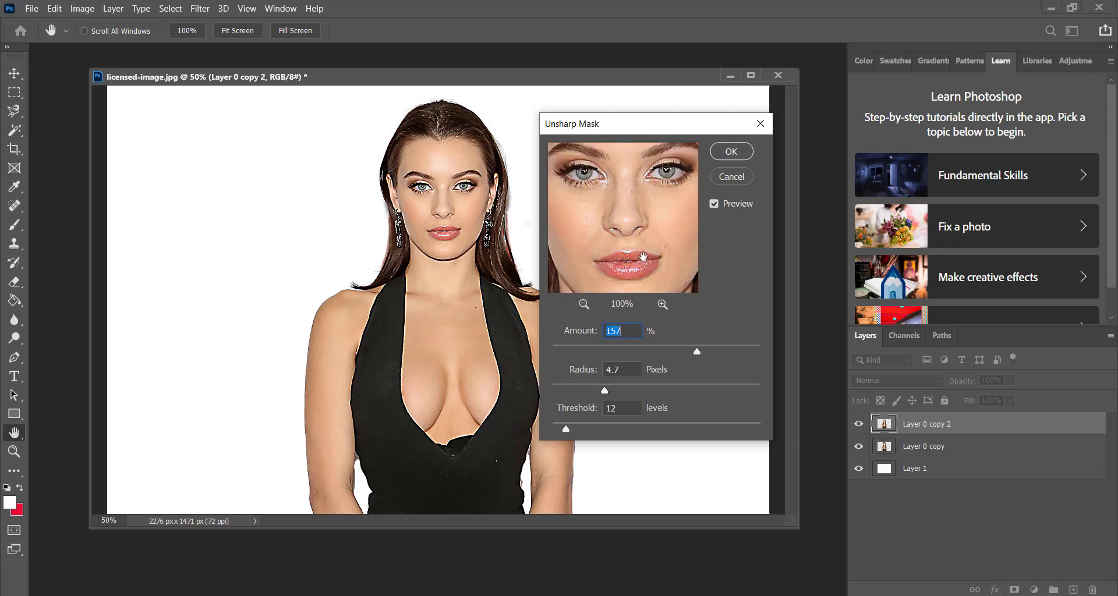
mouse_move(696, 352)
left_mouse_down()
mouse_move(677, 352)
mouse_move(687, 351)
left_mouse_up()
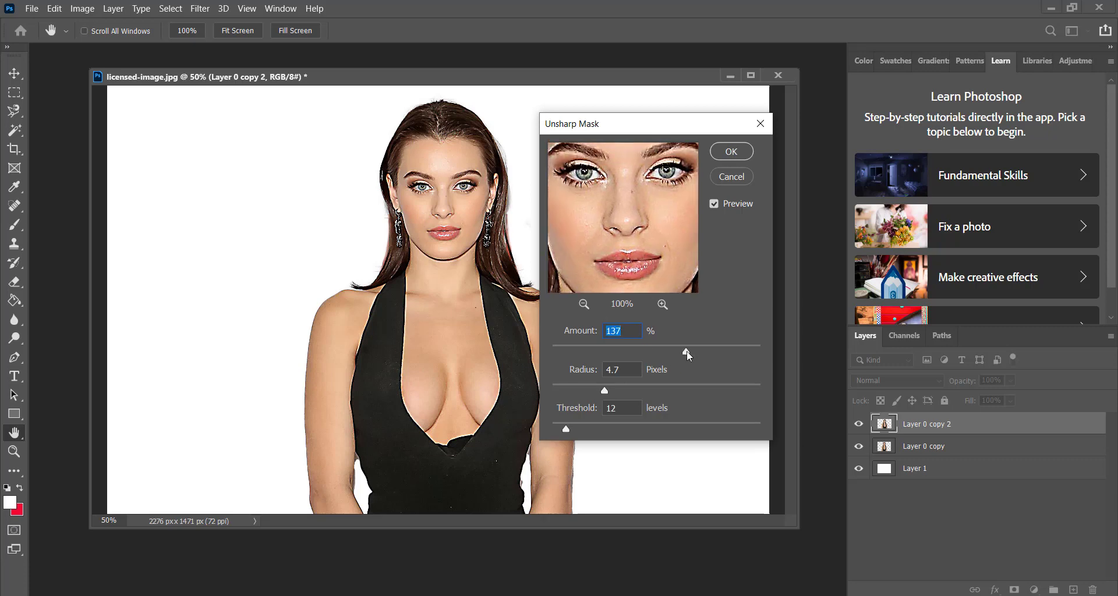
left_click_drag(593, 391, 564, 390)
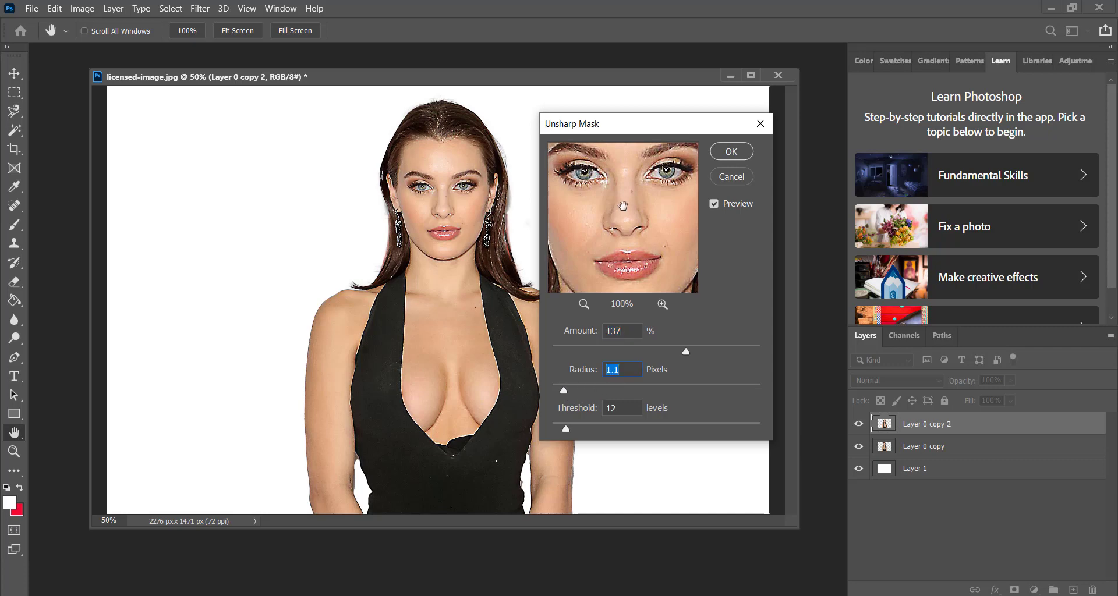
left_click_drag(620, 204, 670, 310)
left_click_drag(564, 390, 573, 390)
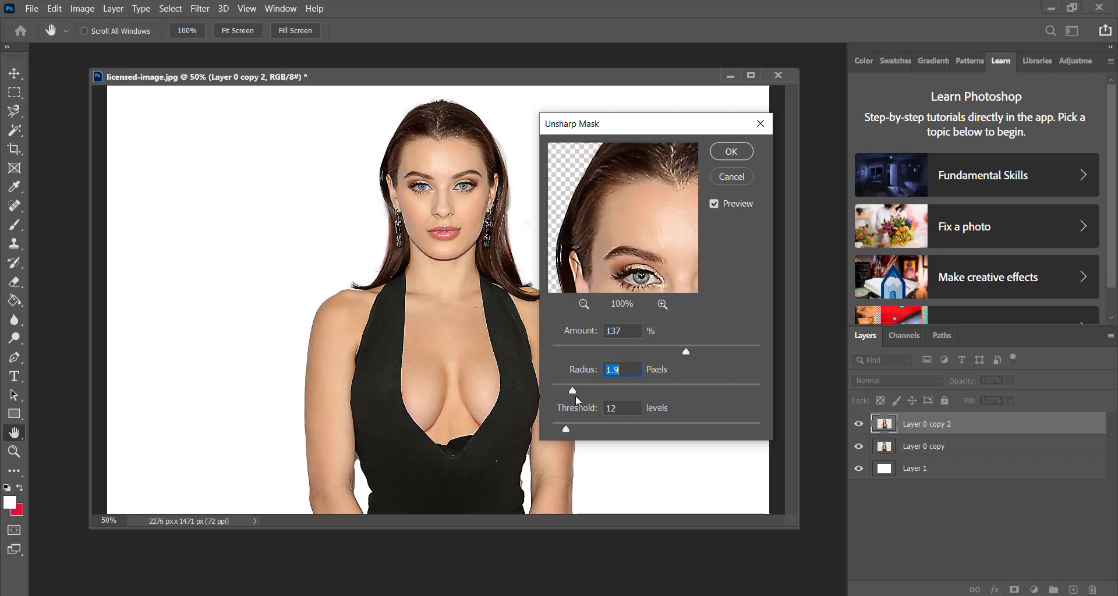
Try higher threshold values, then reset the Unsharp Mask threshold to 0
left_click_drag(566, 429, 644, 429)
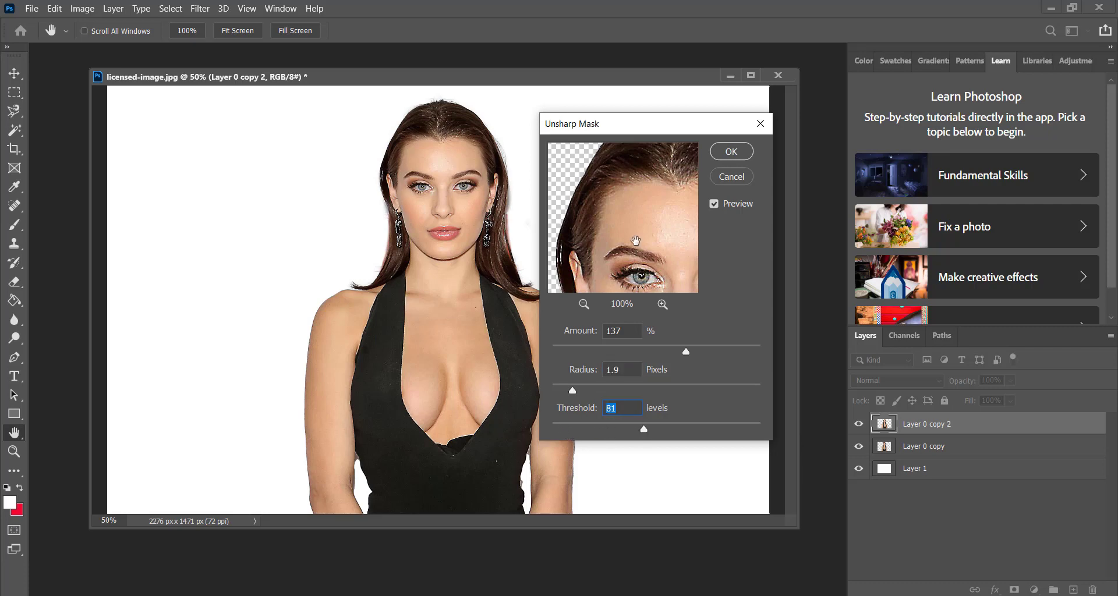
left_click_drag(636, 241, 587, 142)
left_click(584, 304)
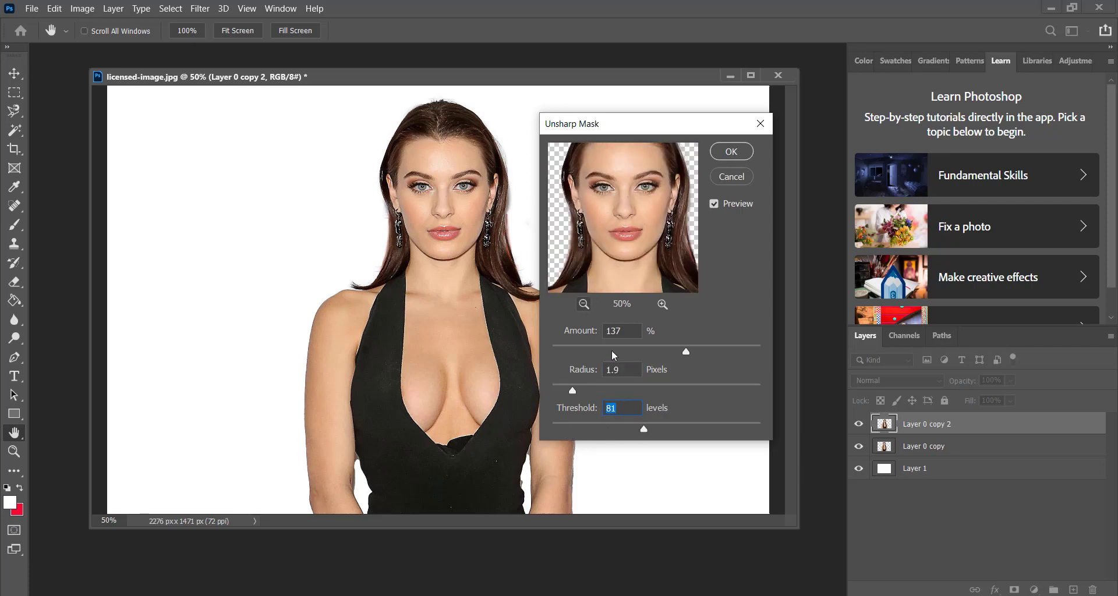
left_click_drag(644, 430, 683, 430)
left_click_drag(608, 429, 619, 429)
left_click(552, 431)
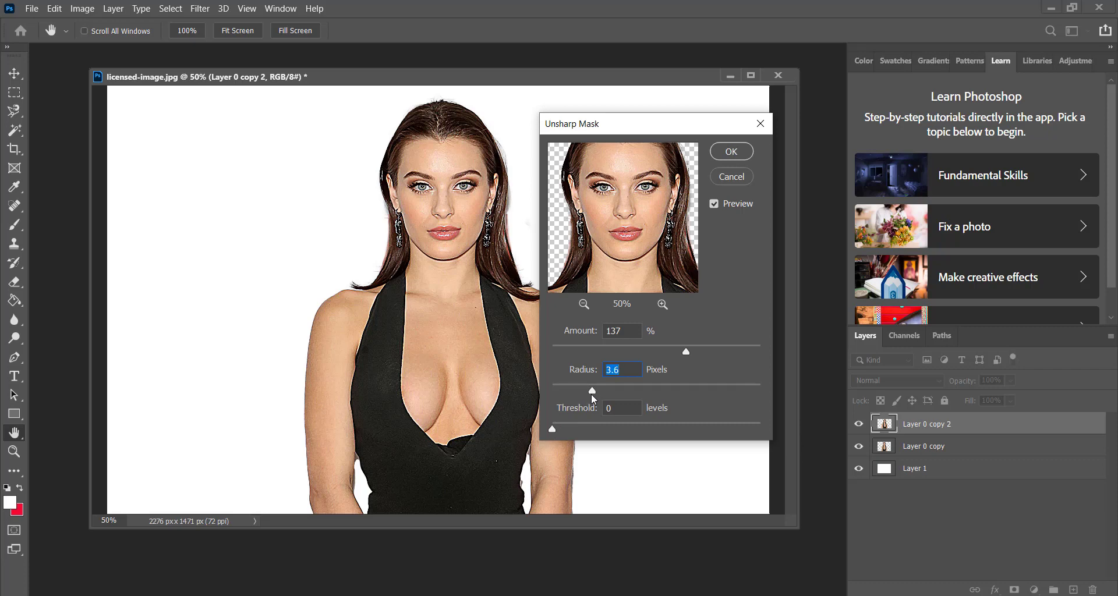
Apply the 137%, 3.6 px, threshold 0 sharpening and duplicate it as Layer 0 copy 3
left_click(731, 152)
key("v")
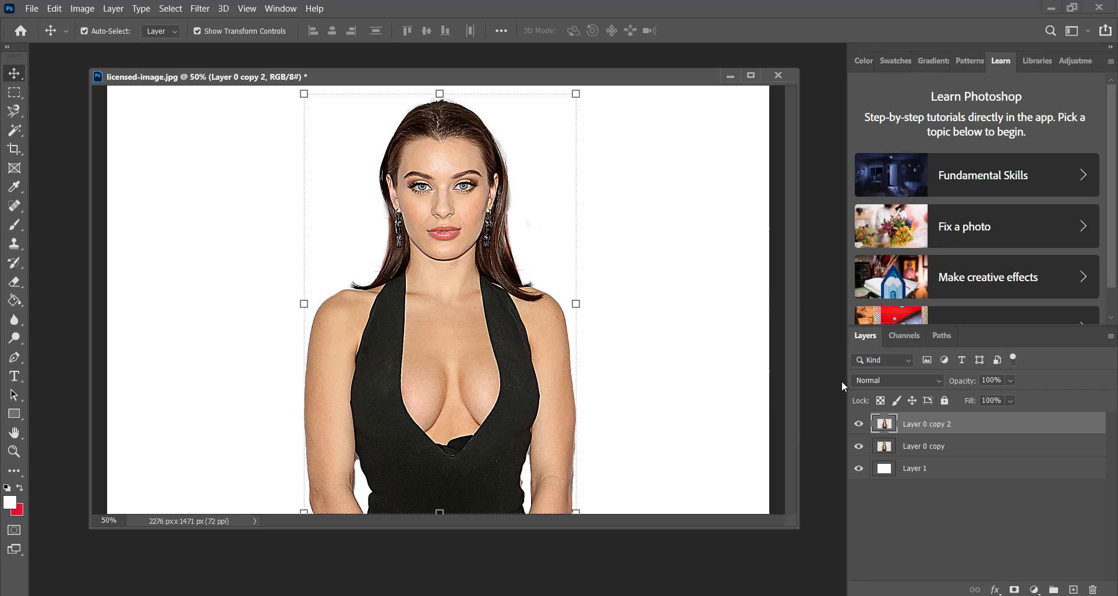
key("ctrl+j")
Apply Filter > Stylize > Diffuse in Anisotropic mode to Layer 0 copy 3
left_click(200, 9)
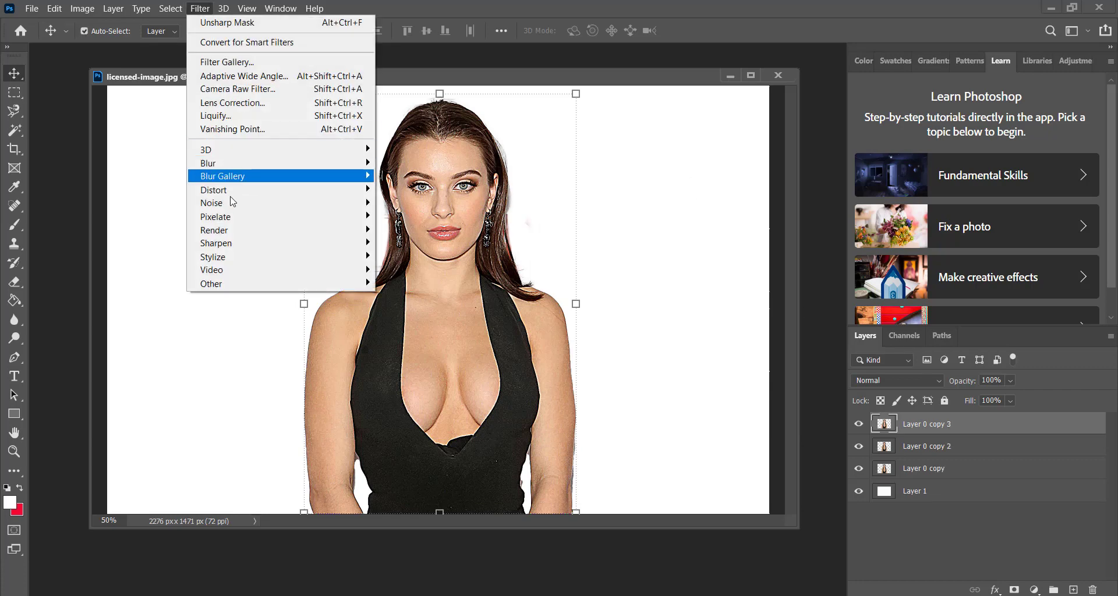
mouse_move(212, 257)
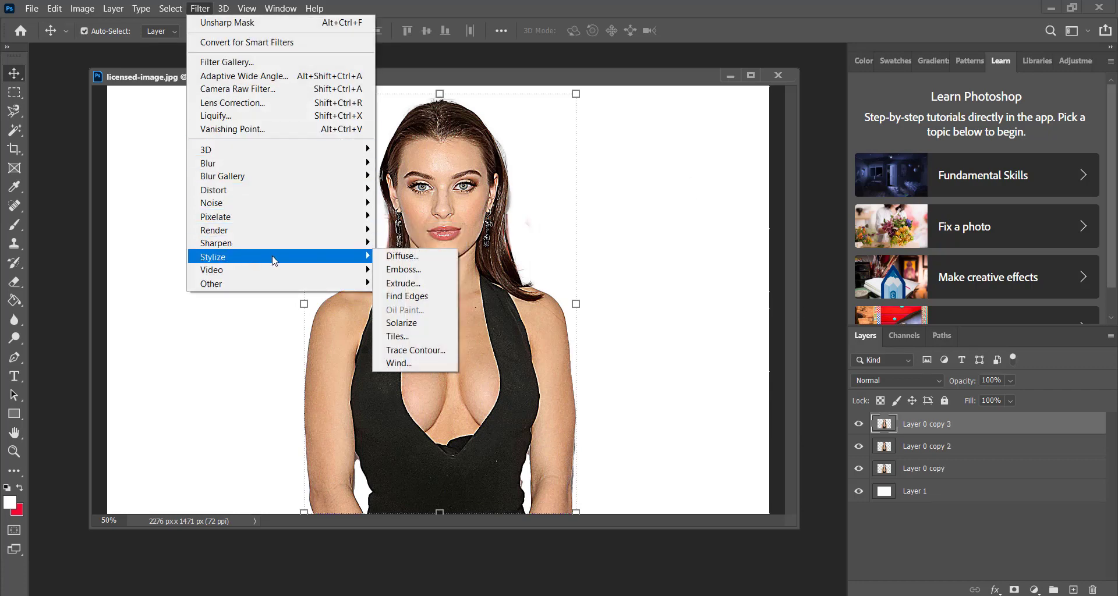
left_click(414, 254)
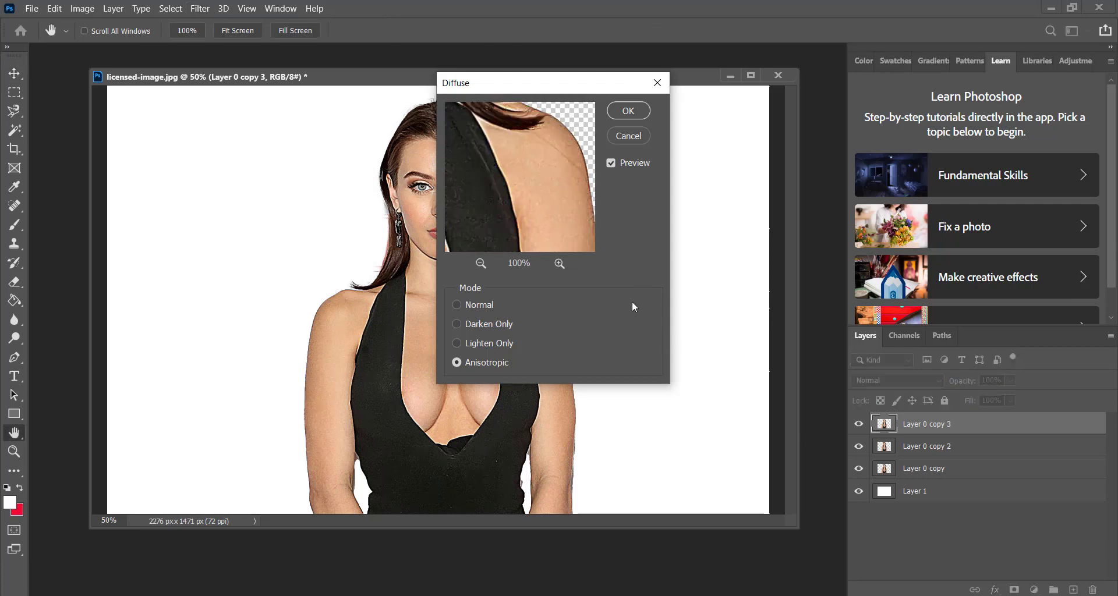
left_click_drag(515, 173, 679, 385)
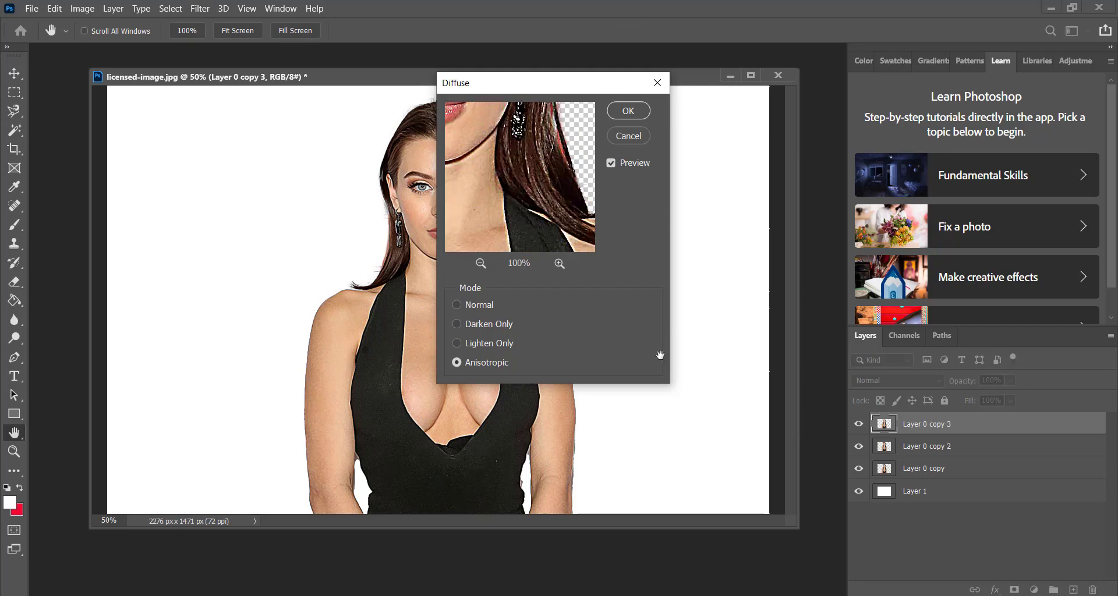
left_click(628, 110)
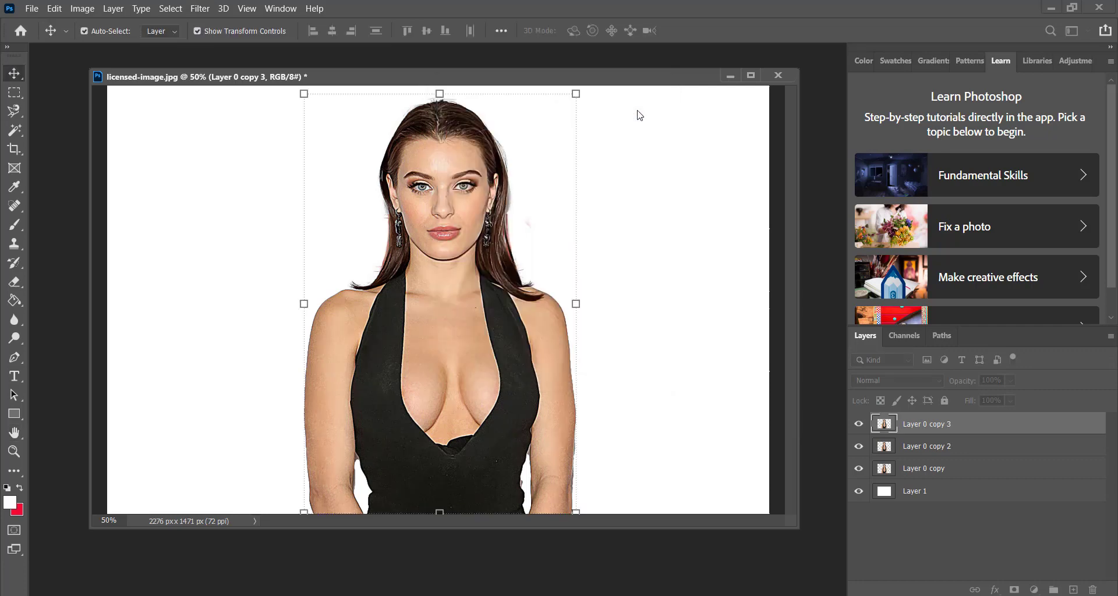
Rotate the canvas 90° and reapply Diffuse, twice, until it is upside down
left_click(82, 8)
mouse_move(110, 137)
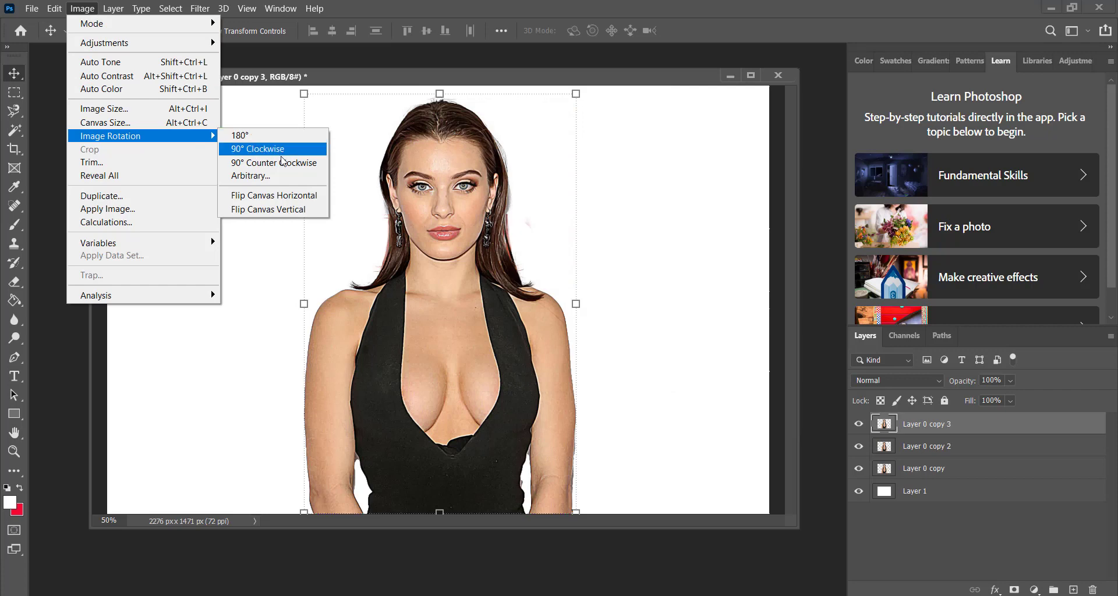
left_click(282, 162)
left_click(199, 10)
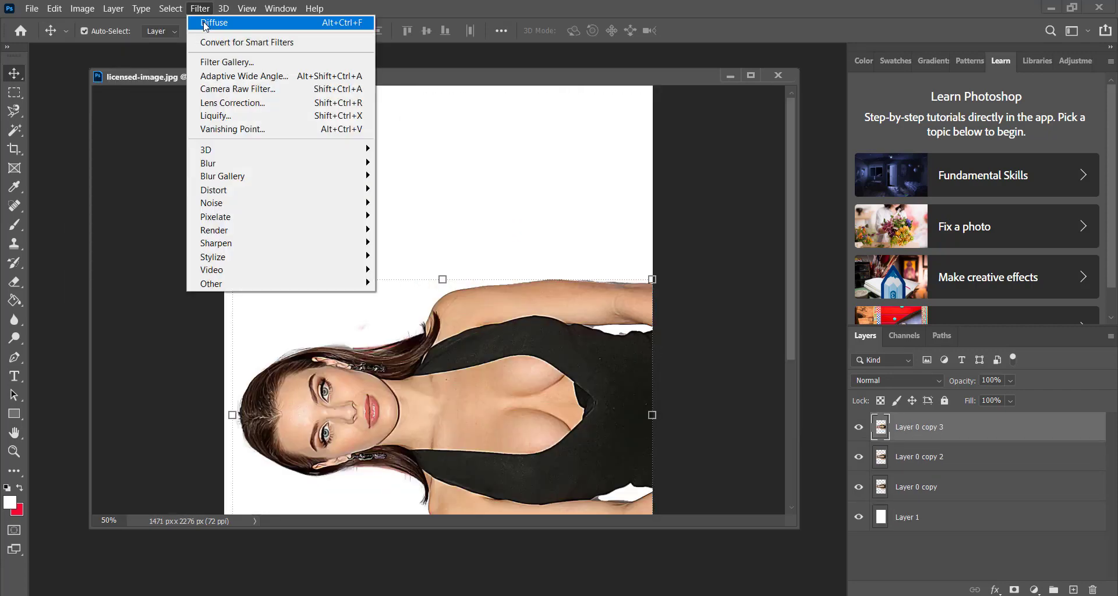
left_click(204, 22)
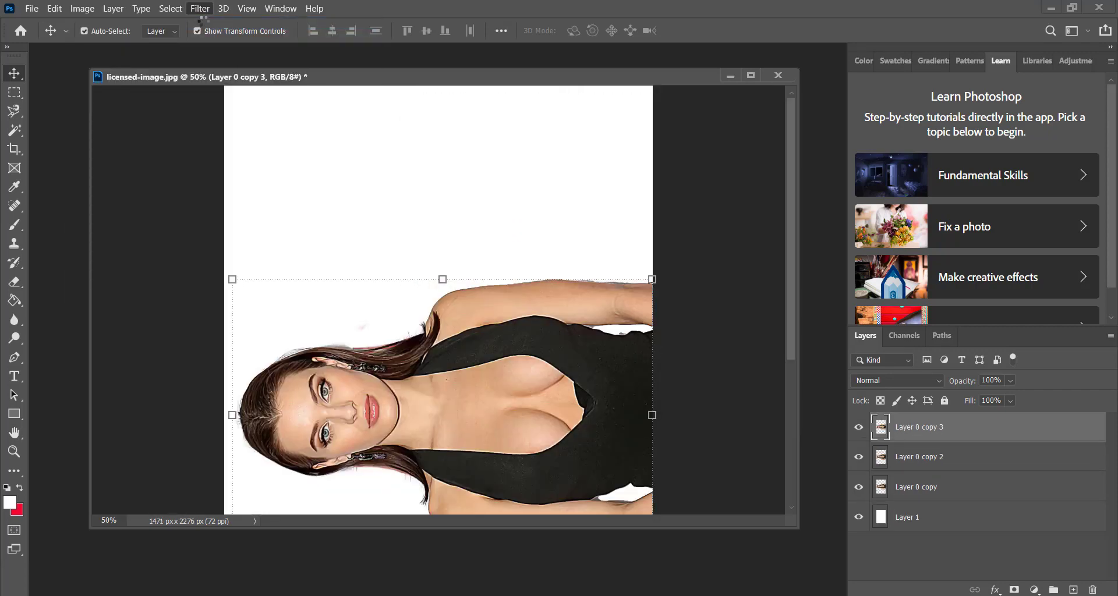
left_click(82, 8)
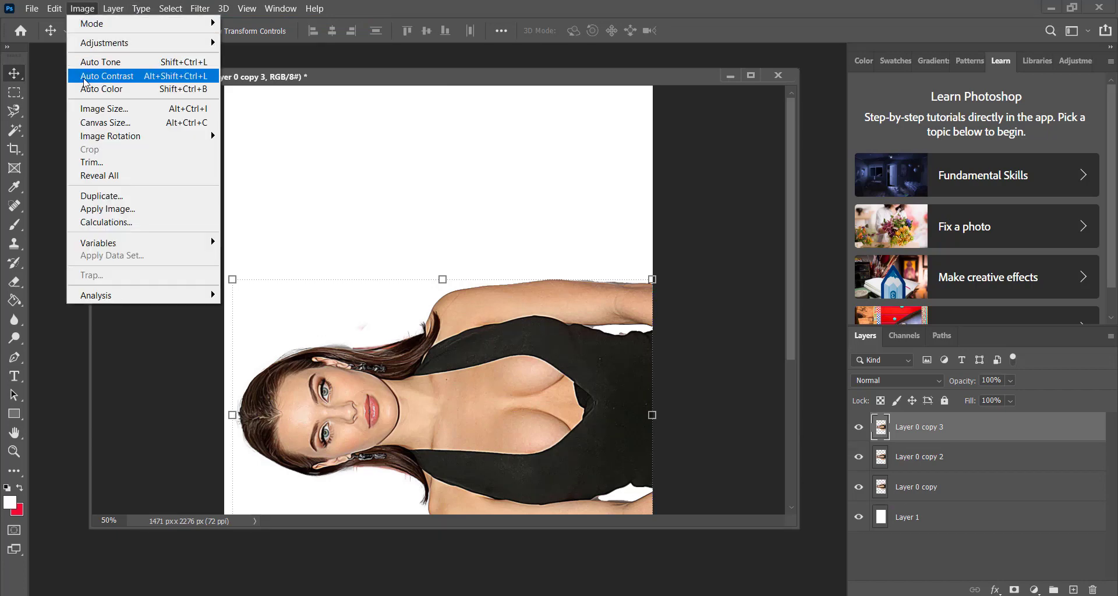
mouse_move(111, 136)
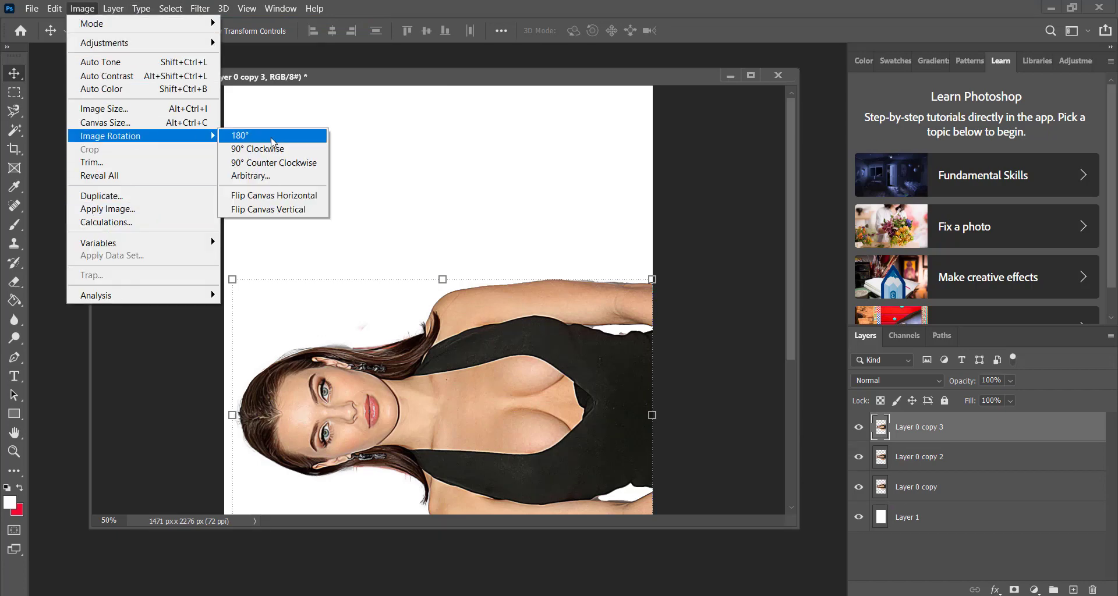
left_click(279, 163)
left_click(200, 8)
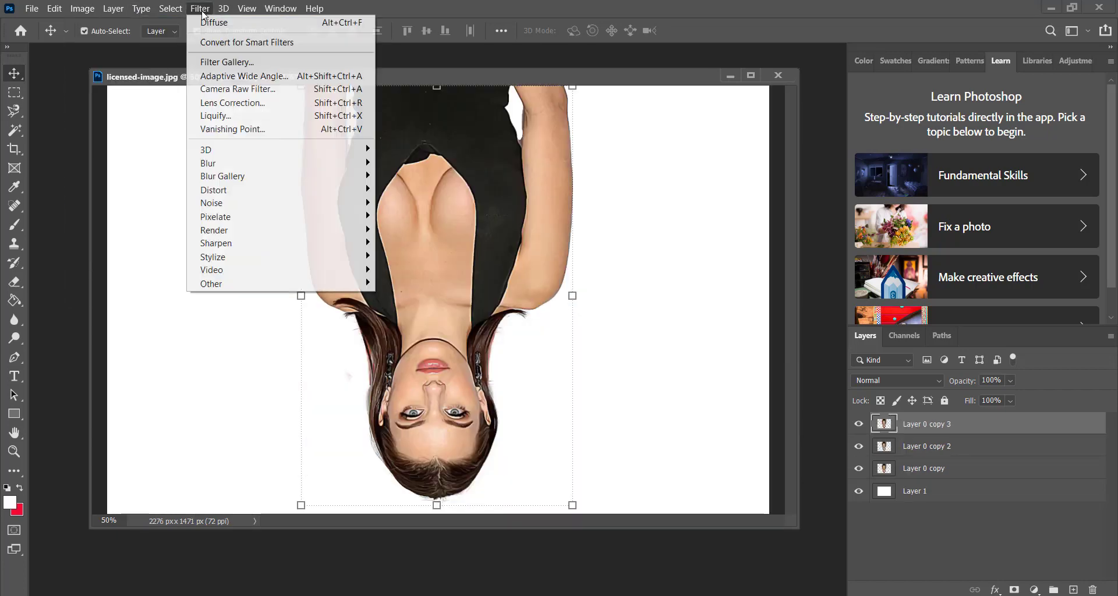
left_click(208, 22)
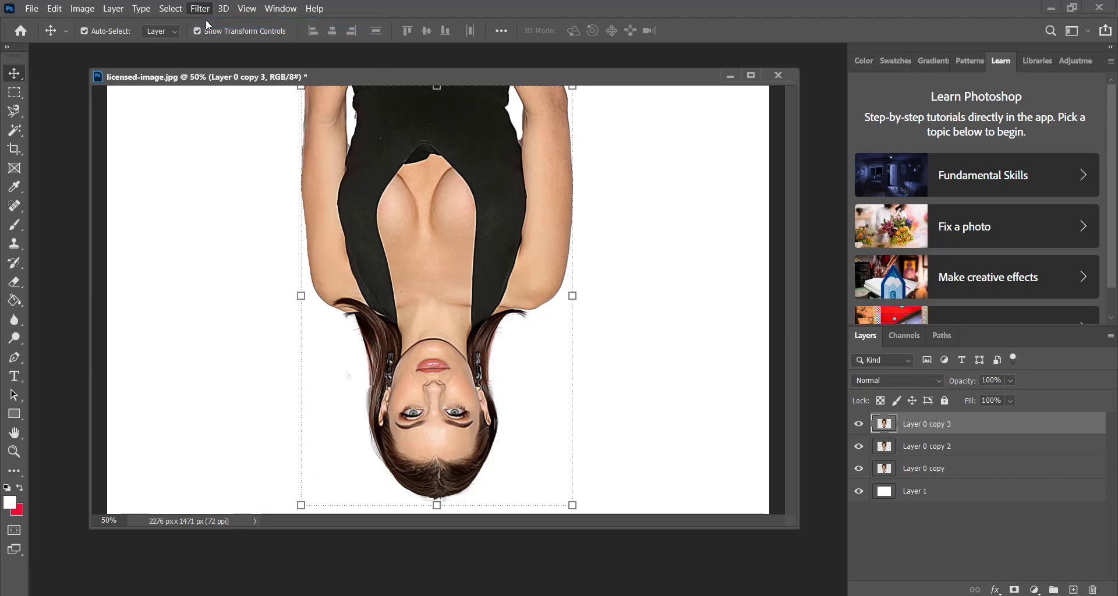
Rotate and diffuse once more, turn the canvas back upright, and reselect Layer 0 copy 3
left_click(83, 8)
mouse_move(110, 136)
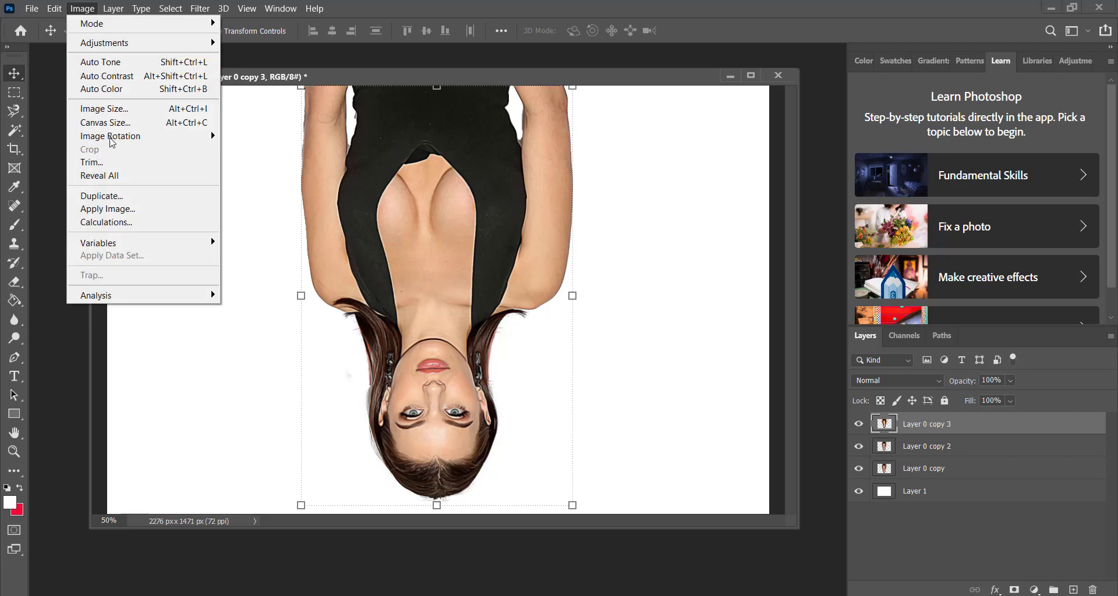
left_click(259, 163)
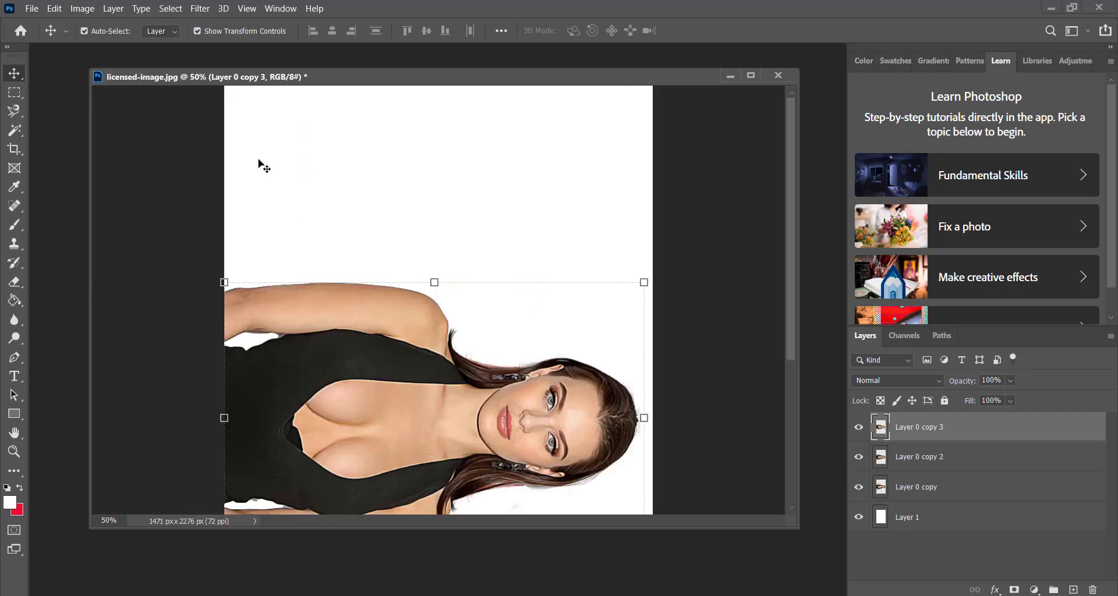
left_click(199, 8)
left_click(208, 22)
left_click(85, 9)
mouse_move(110, 136)
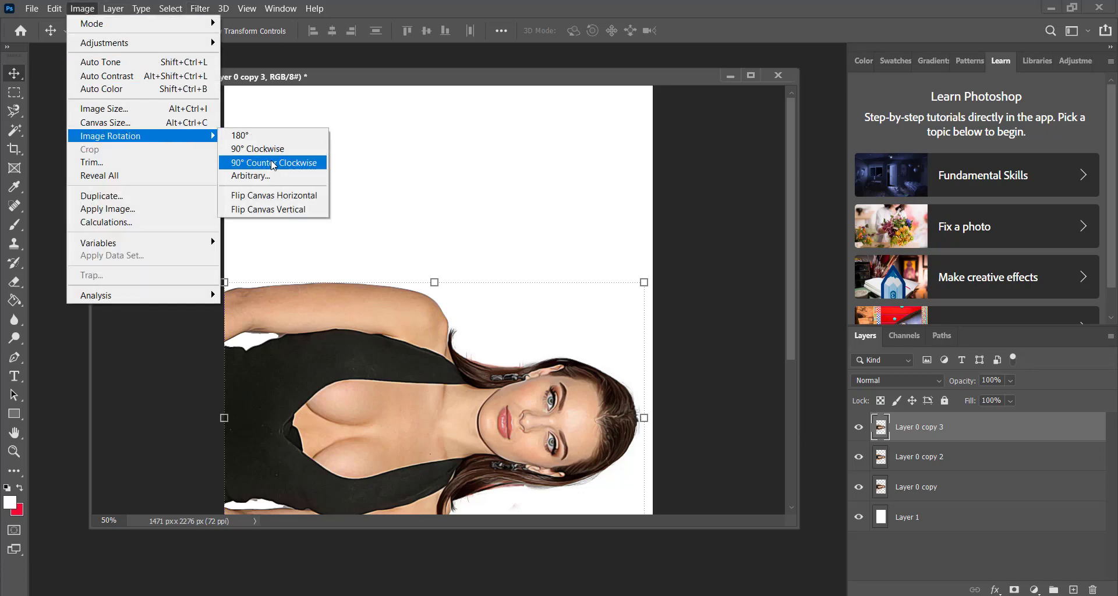
left_click(274, 163)
left_click(265, 163)
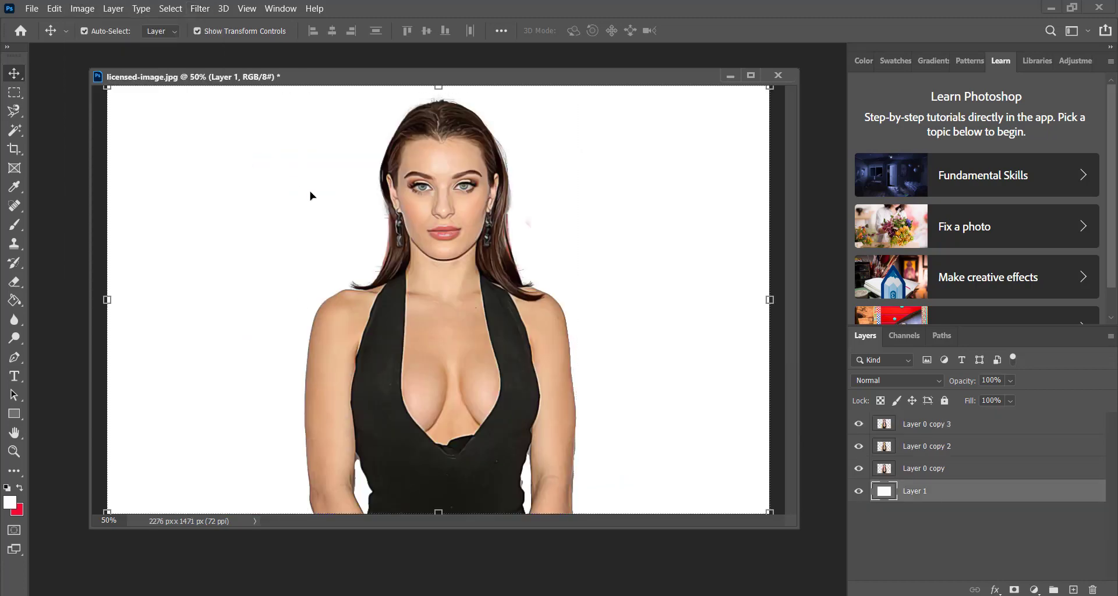
left_click(428, 276)
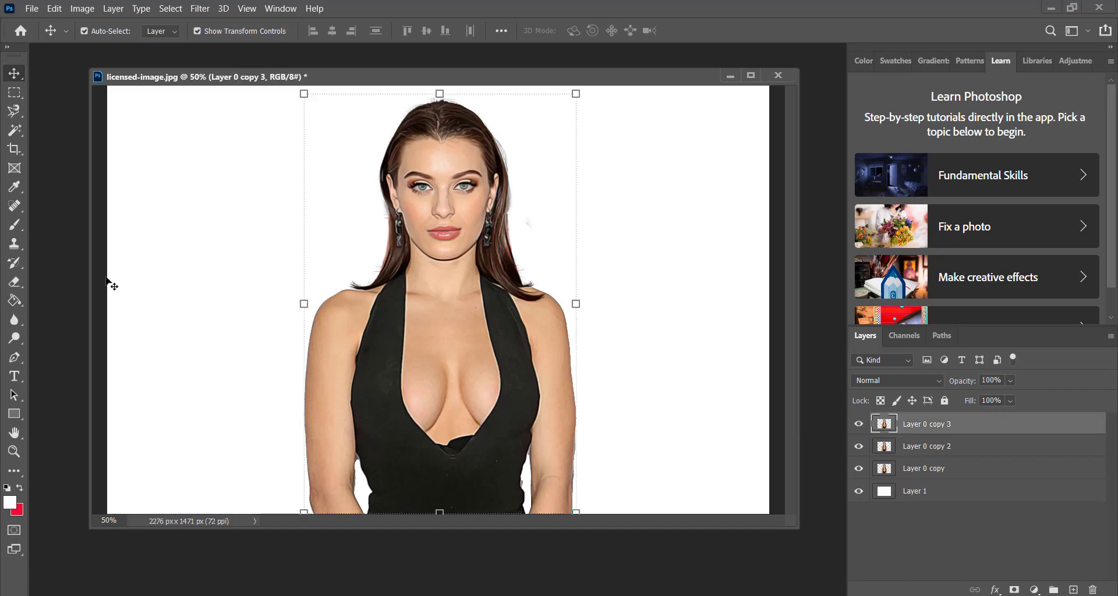
Run Reduce Noise at strength 9, preserve details 57%, color noise 23%, sharpen details 11%
left_click(204, 11)
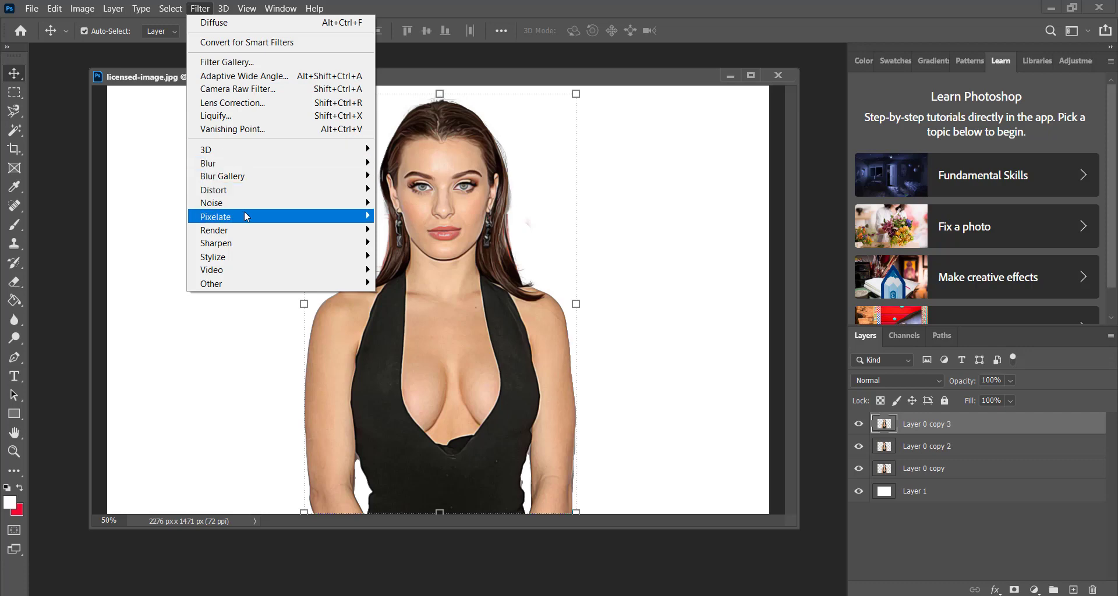
mouse_move(212, 203)
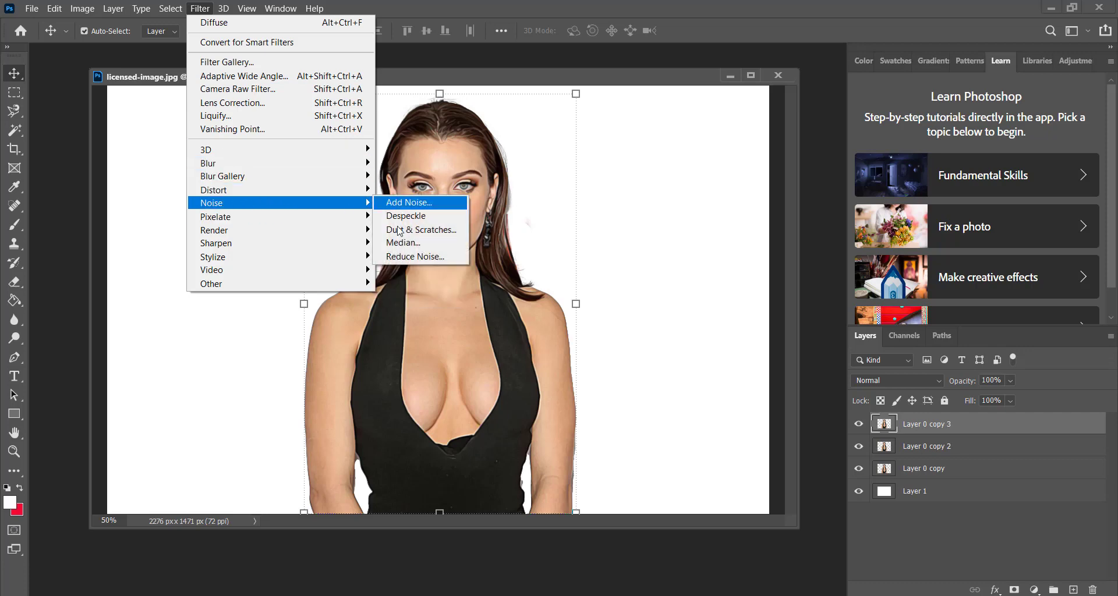
left_click(402, 258)
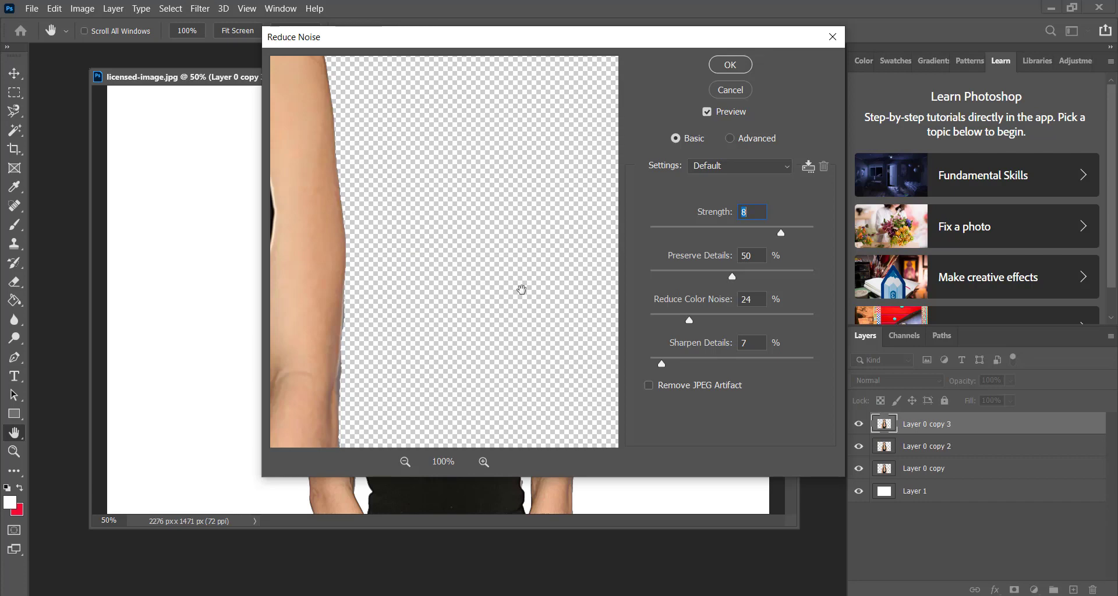
left_click_drag(521, 289, 602, 466)
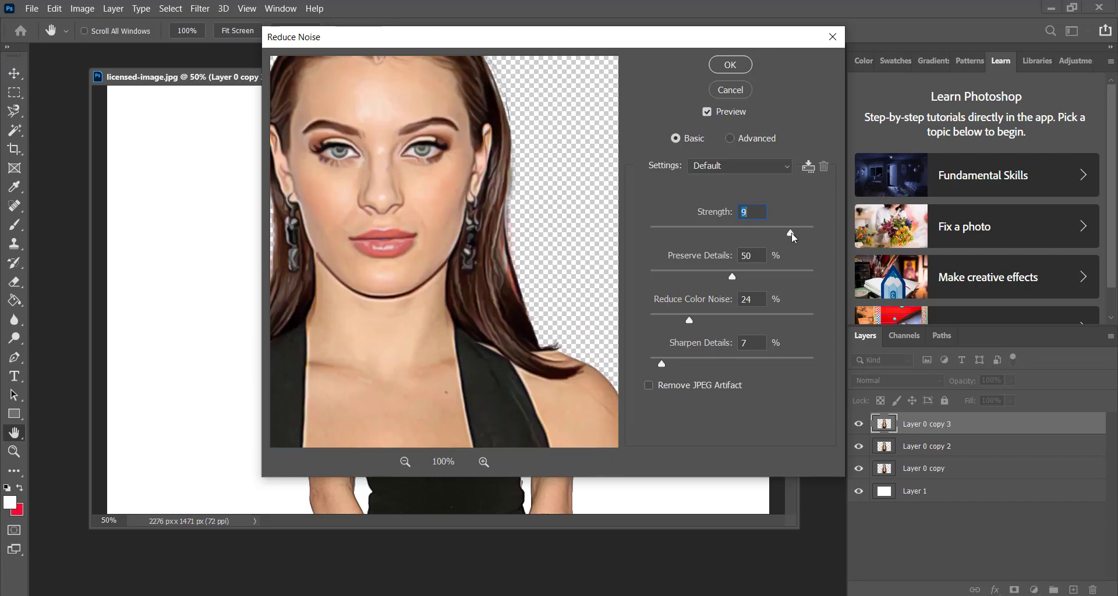
left_click_drag(732, 276, 744, 278)
left_click_drag(693, 320, 691, 320)
left_click_drag(663, 364, 667, 362)
left_click(730, 65)
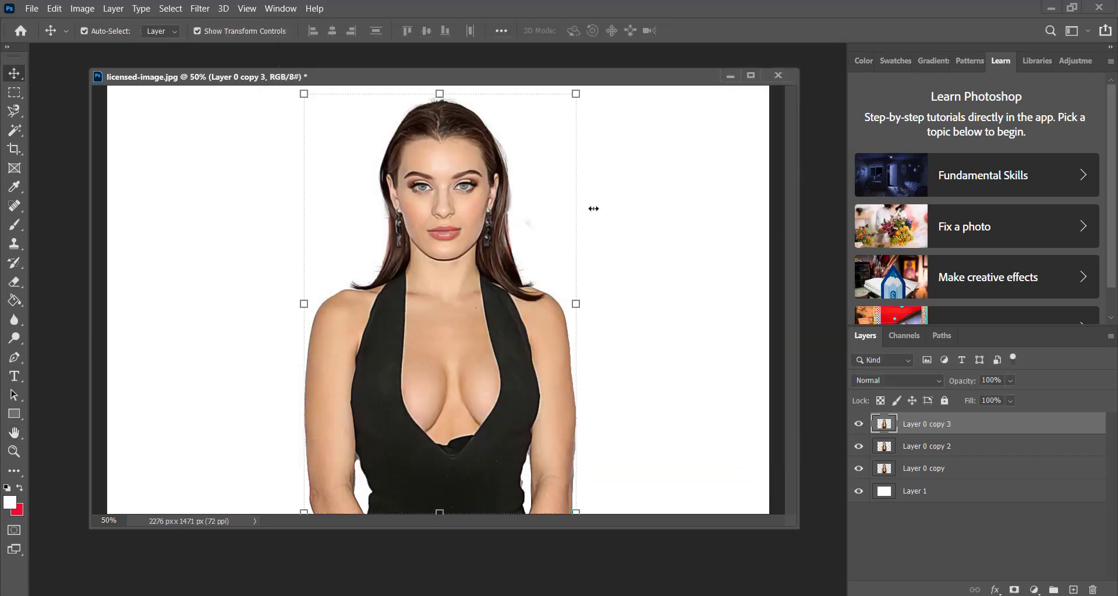
left_click(654, 211)
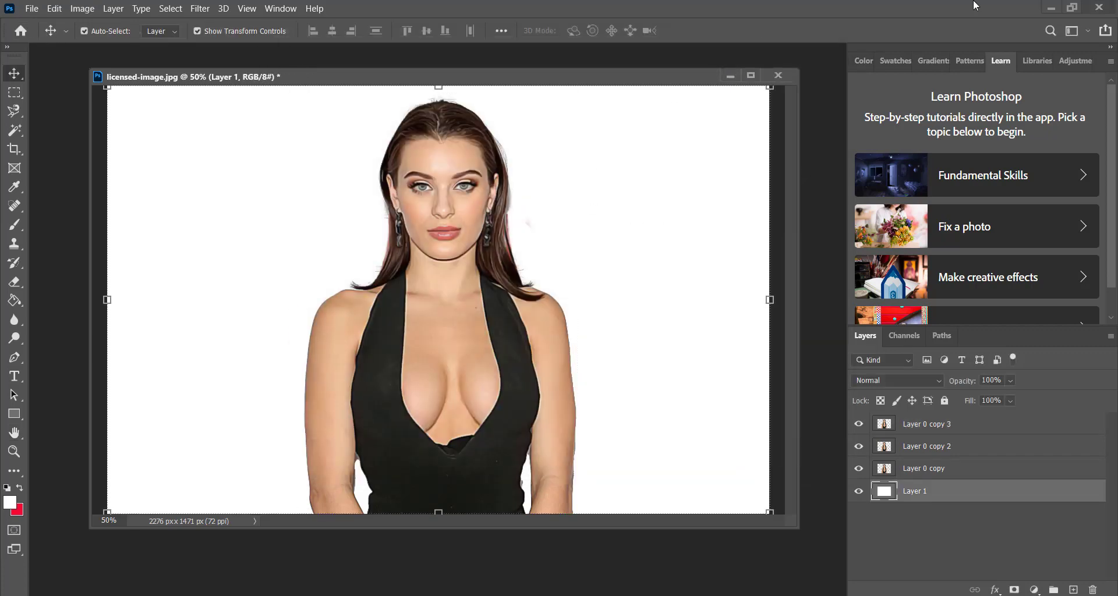
On Layer 0 copy 3, pick the Smudge Tool and set its brush size to 77 px
left_click(403, 350)
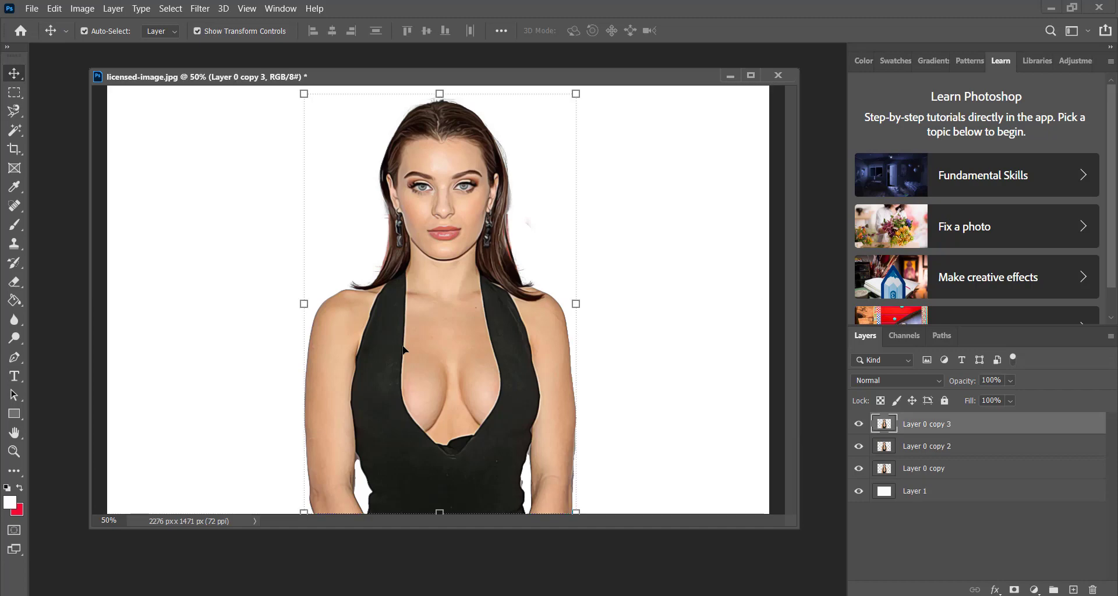
left_click(82, 8)
mouse_move(140, 43)
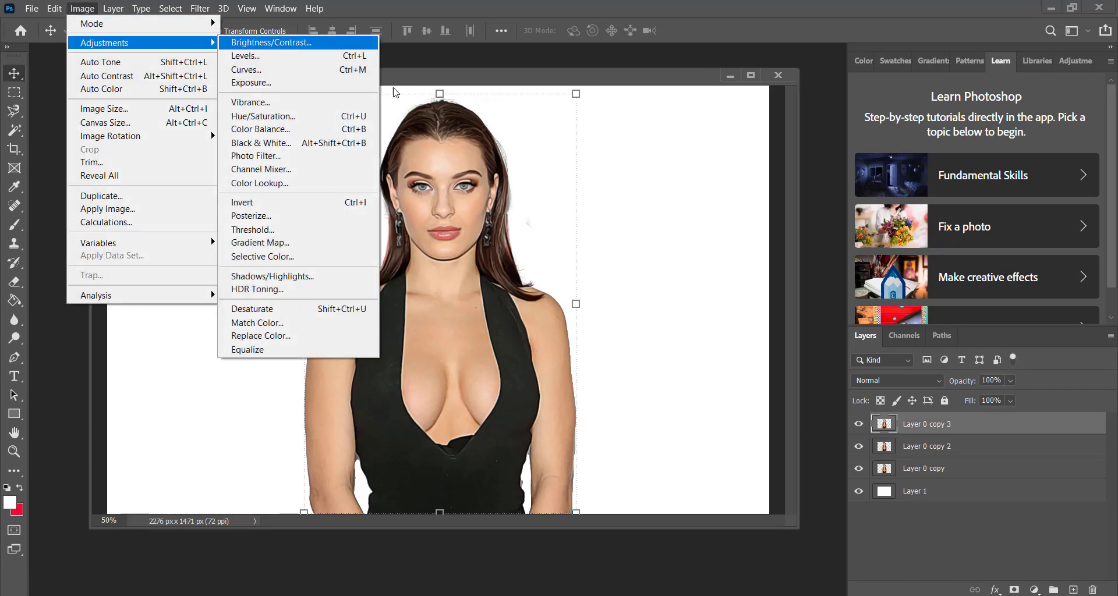
left_click(659, 192)
left_click(13, 340)
left_click(14, 319)
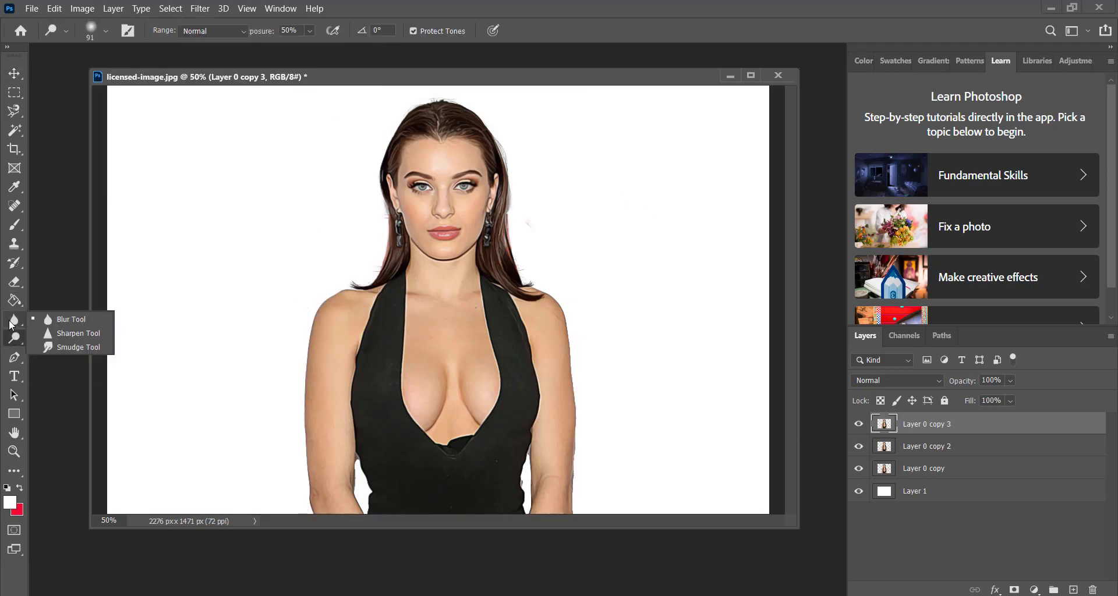
left_click(64, 348)
right_click(323, 360)
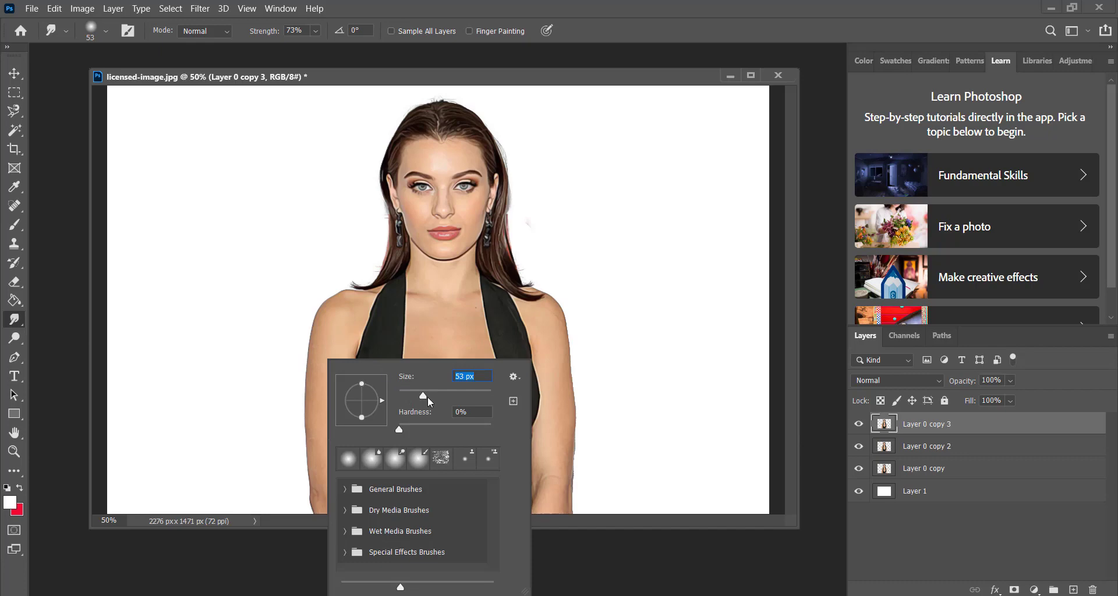
left_click_drag(427, 396, 435, 397)
left_click(247, 319)
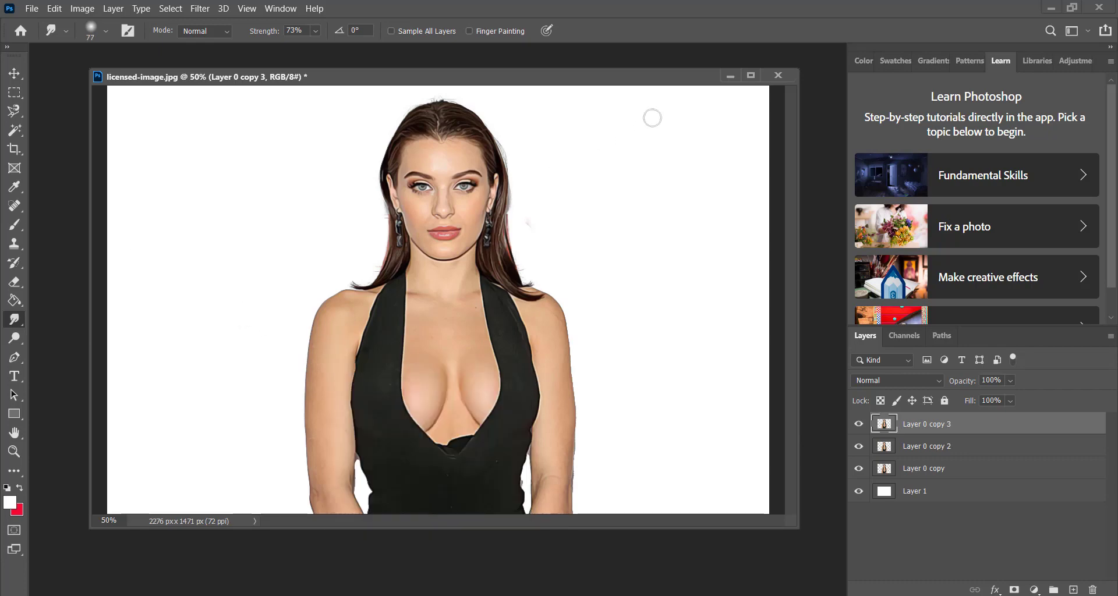
Switch to the Move tool and view the maximized portrait at 100% zoom
left_click(9, 75)
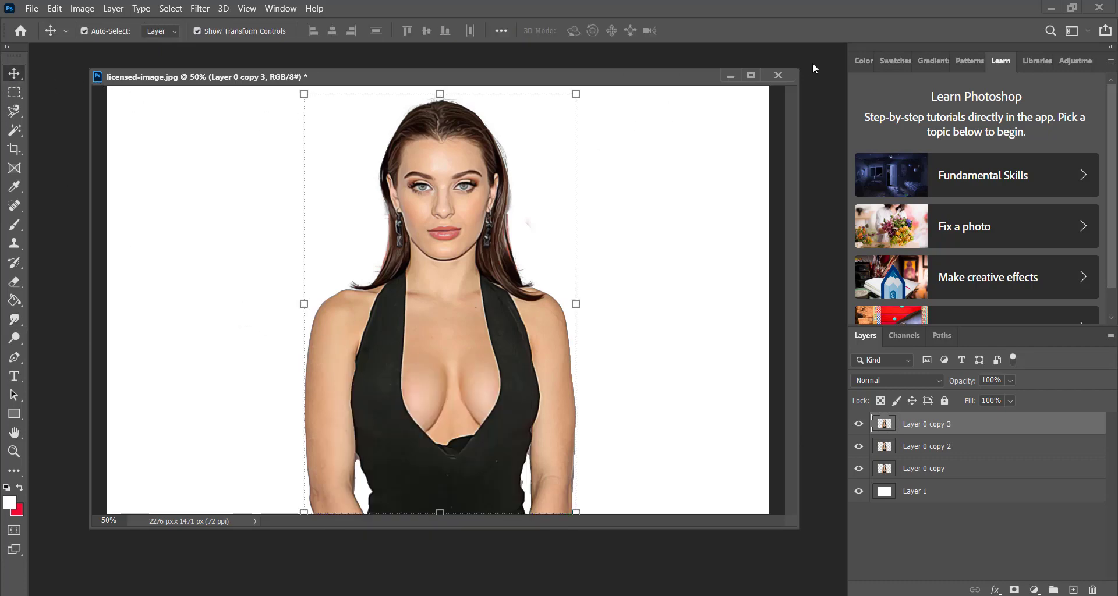
left_click(751, 76)
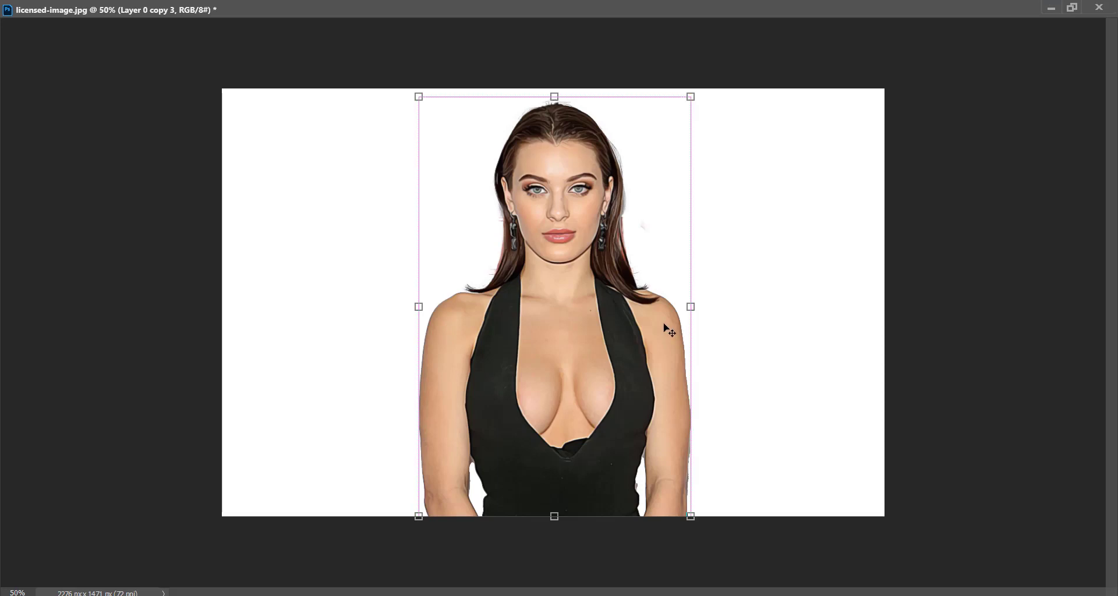
key("ctrl+plus")
key("ctrl+plus")
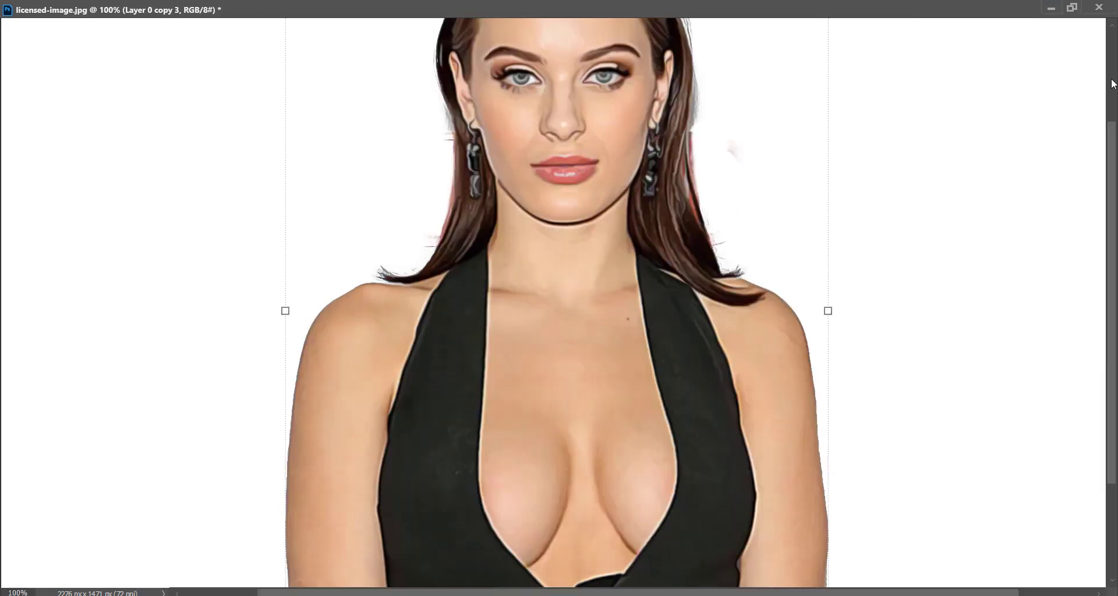
left_click(1072, 7)
Re-select the Smudge Tool and make Layer 0 copy 3 the active layer
left_click(192, 183)
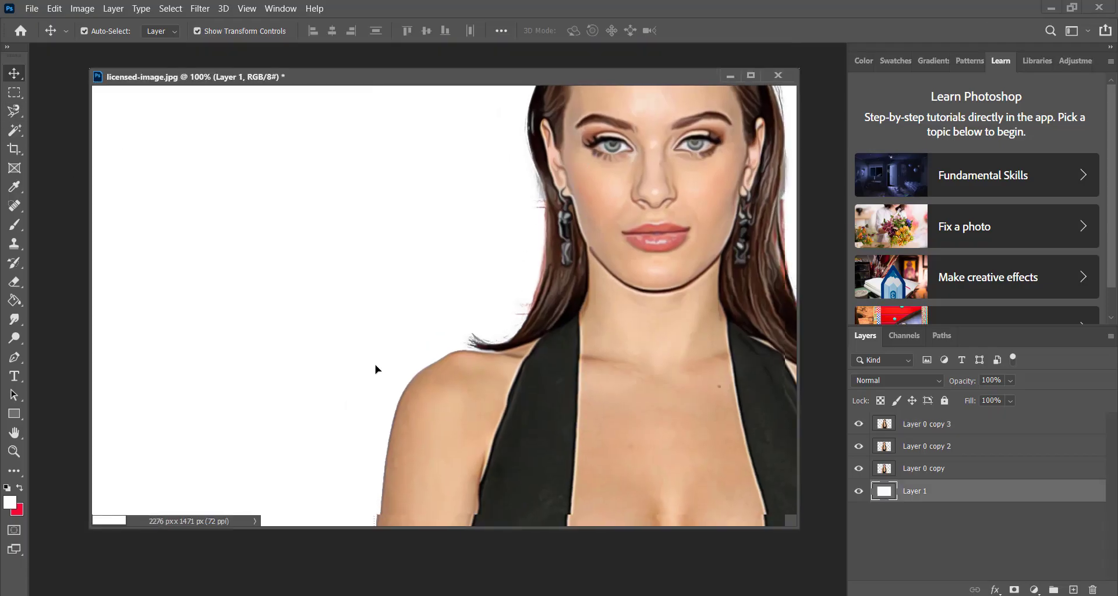
left_click(14, 319)
left_click(58, 349)
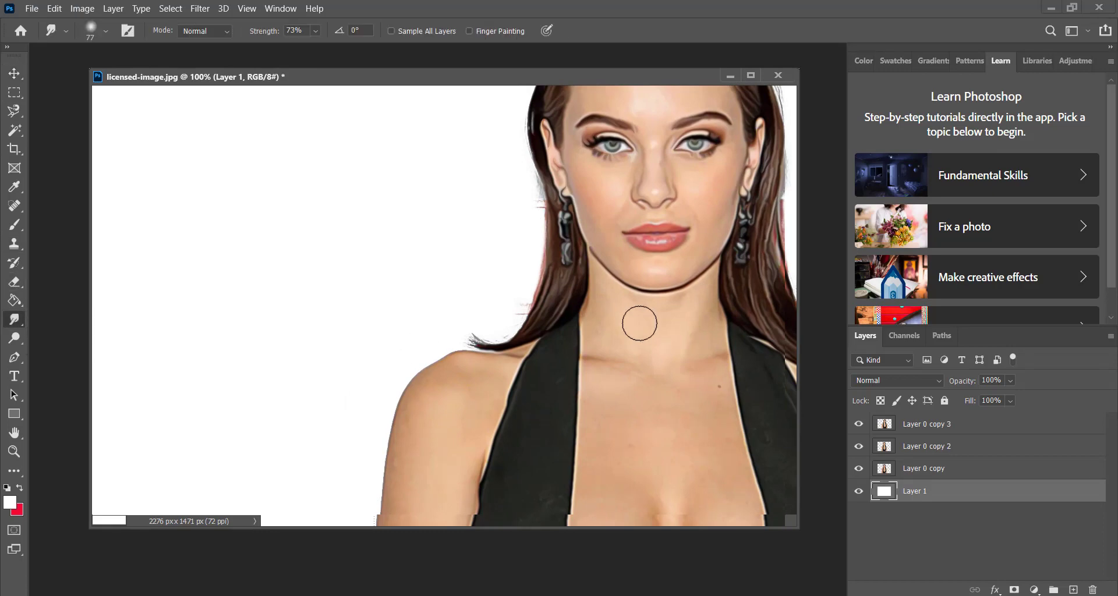
left_click(751, 75)
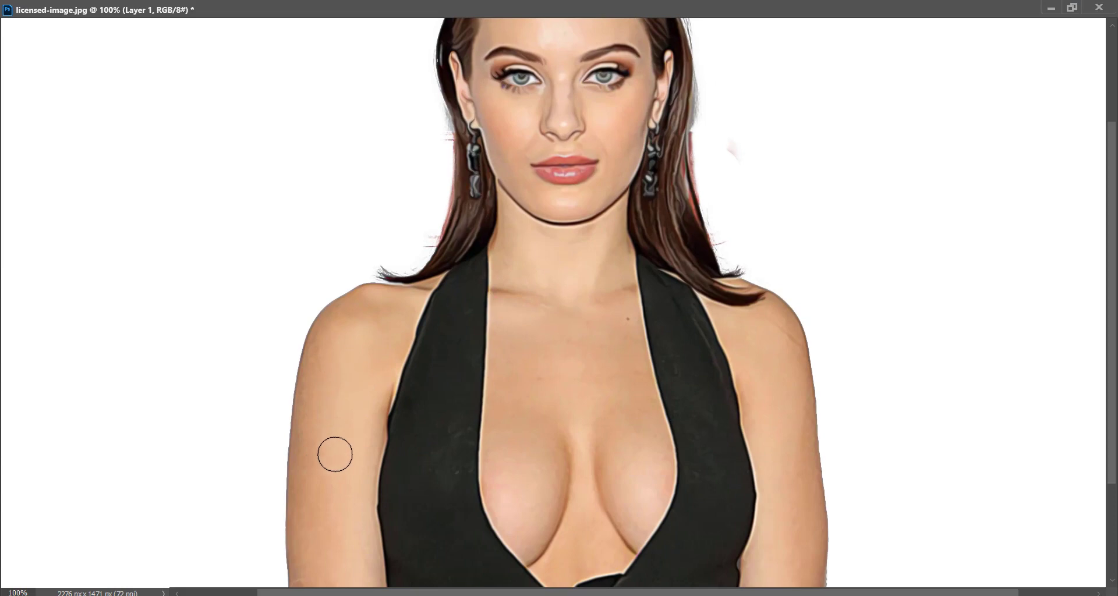
left_click(1074, 8)
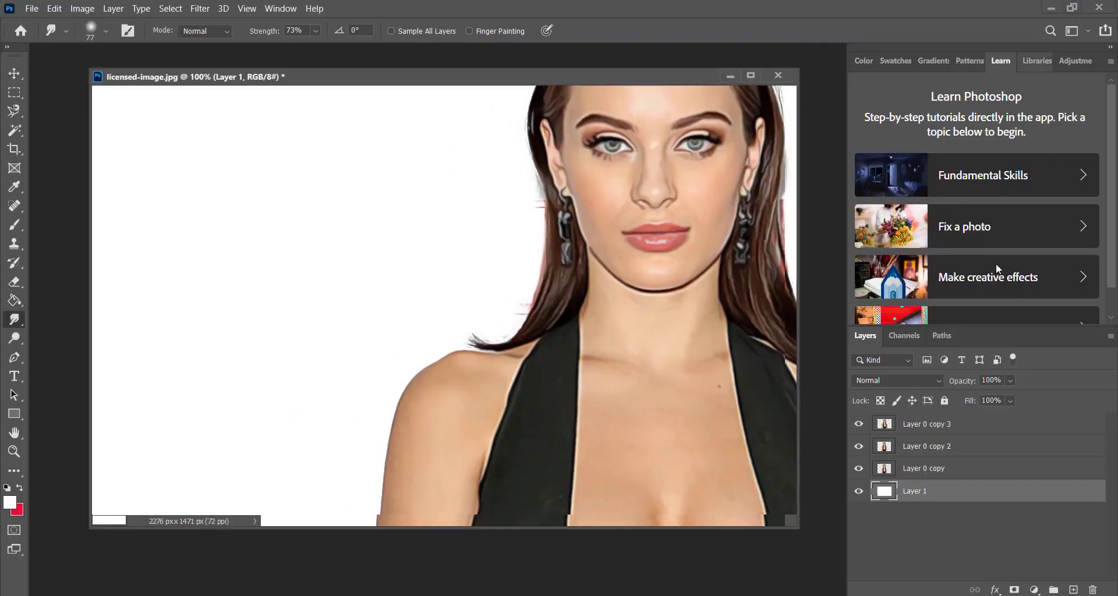
left_click(930, 430)
Shrink the Smudge brush to 53 px and smudge the skin along the right upper arm
left_click(751, 75)
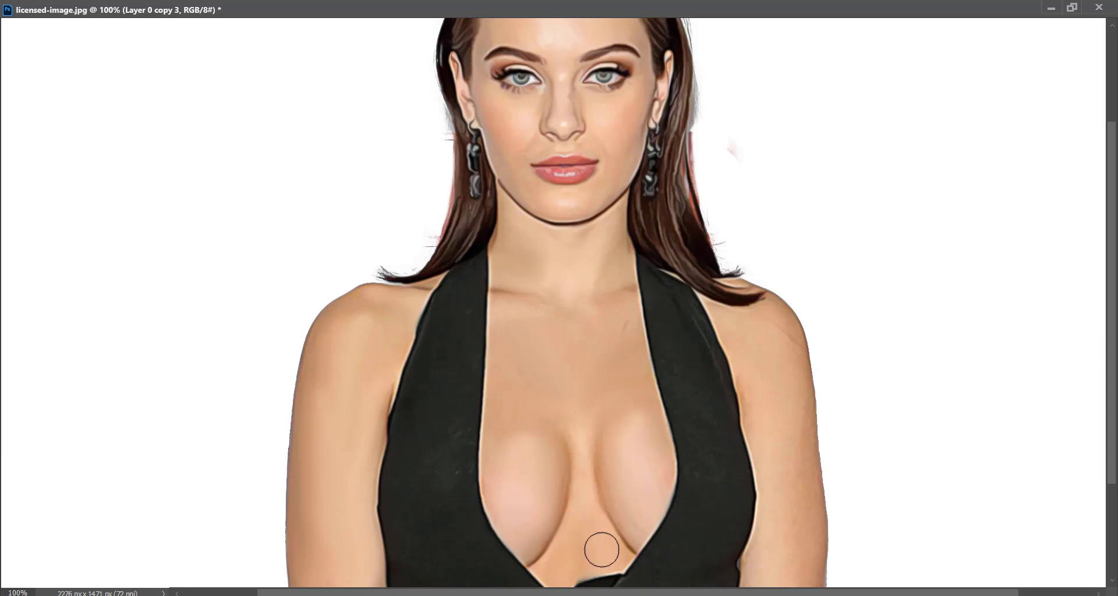
right_click(583, 502)
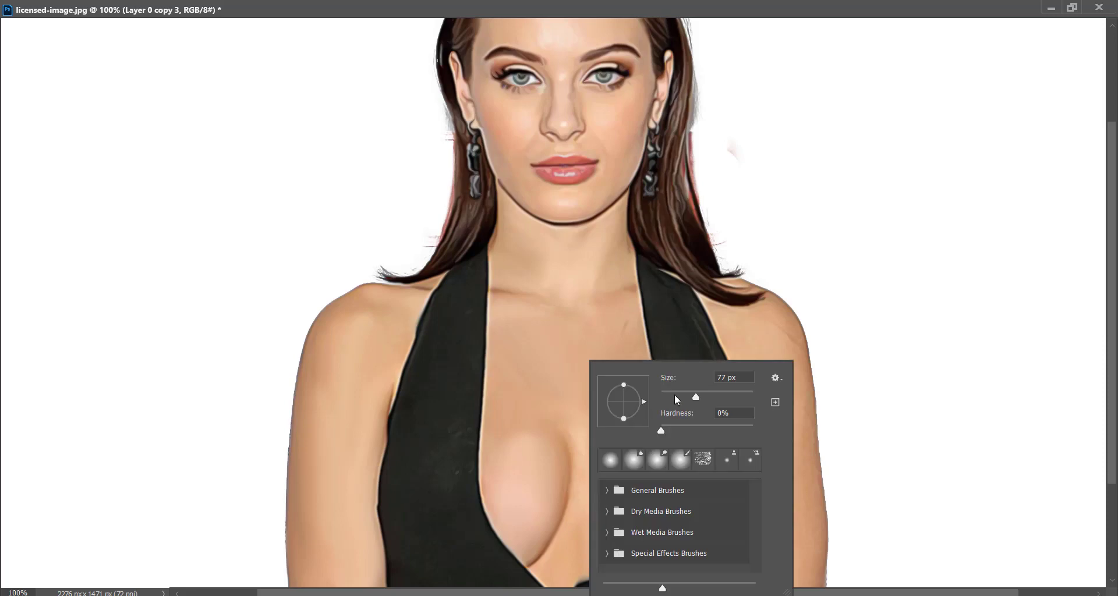
key("Return")
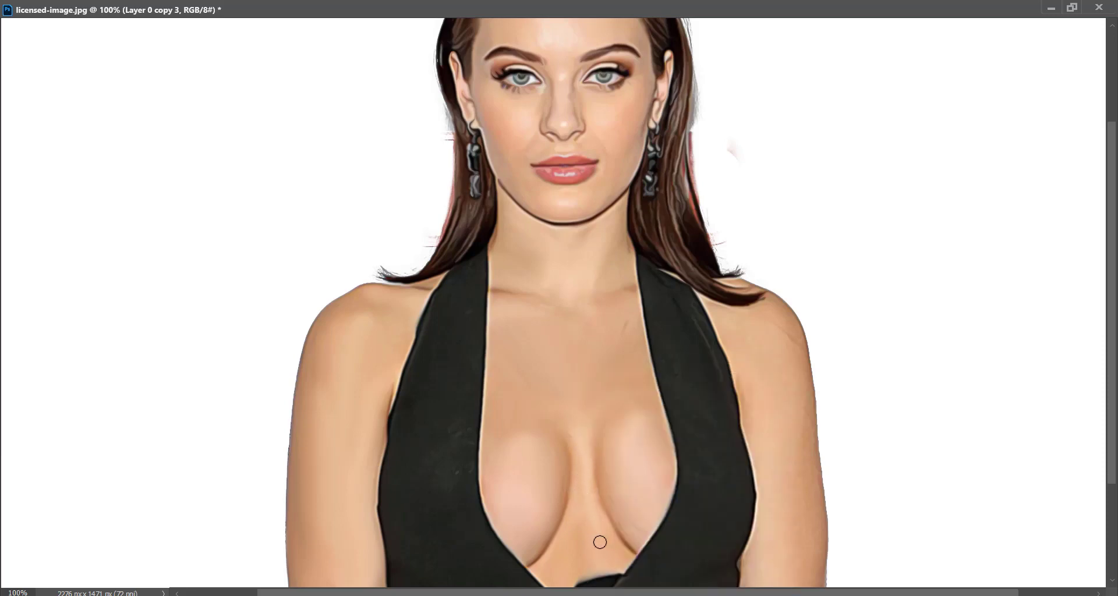
right_click(794, 335)
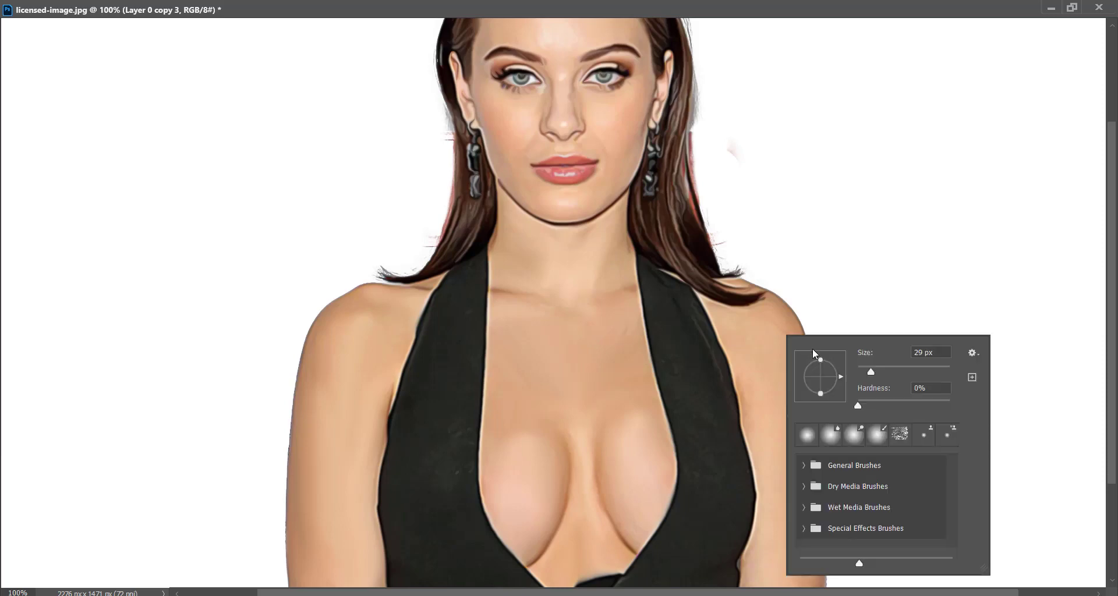
key("Return")
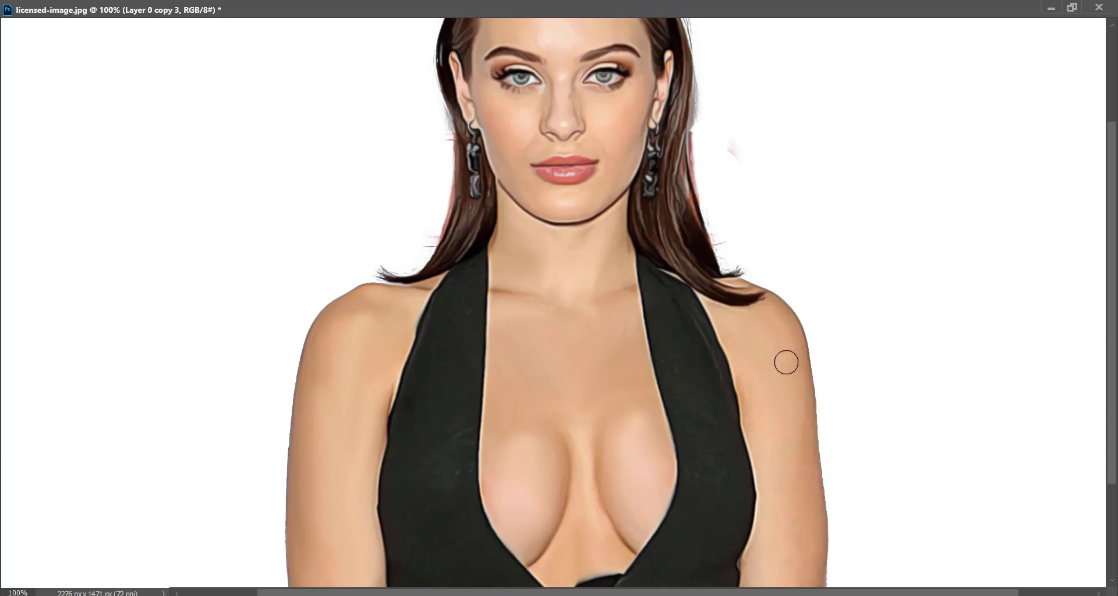
left_click_drag(786, 363, 780, 386)
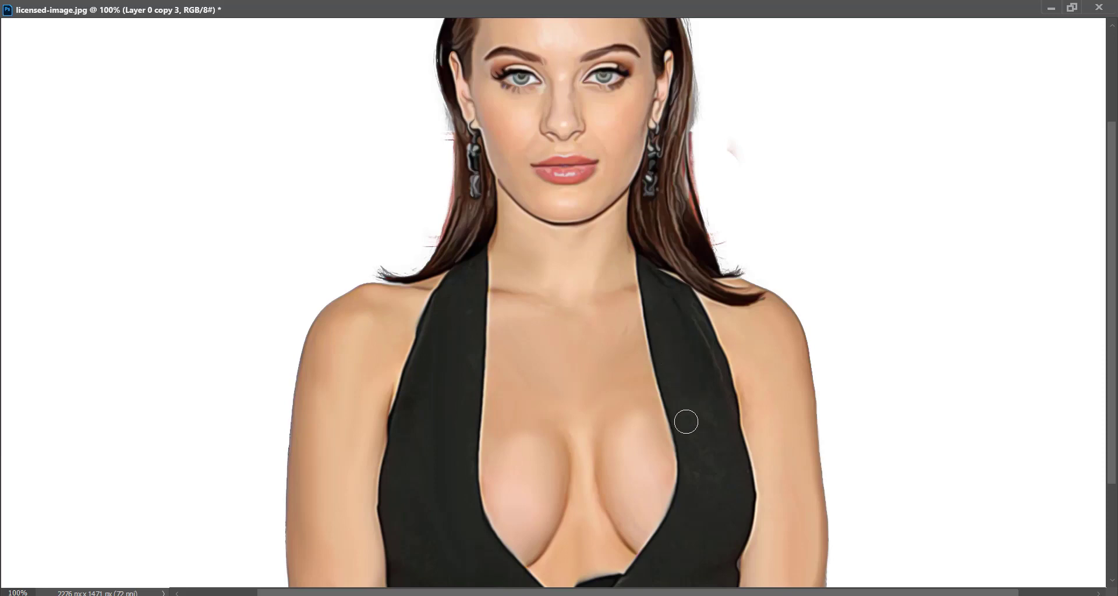
Smudge the forehead skin, reduce the brush to 29 px, and zoom out
scroll(556, 349, "up", 5)
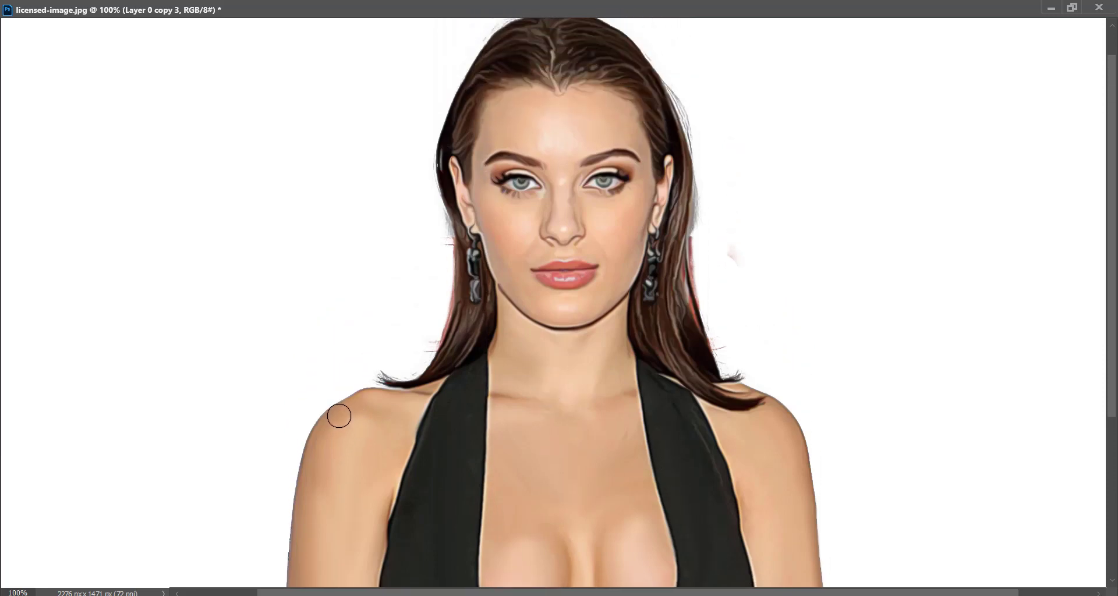
scroll(500, 356, "up", 2)
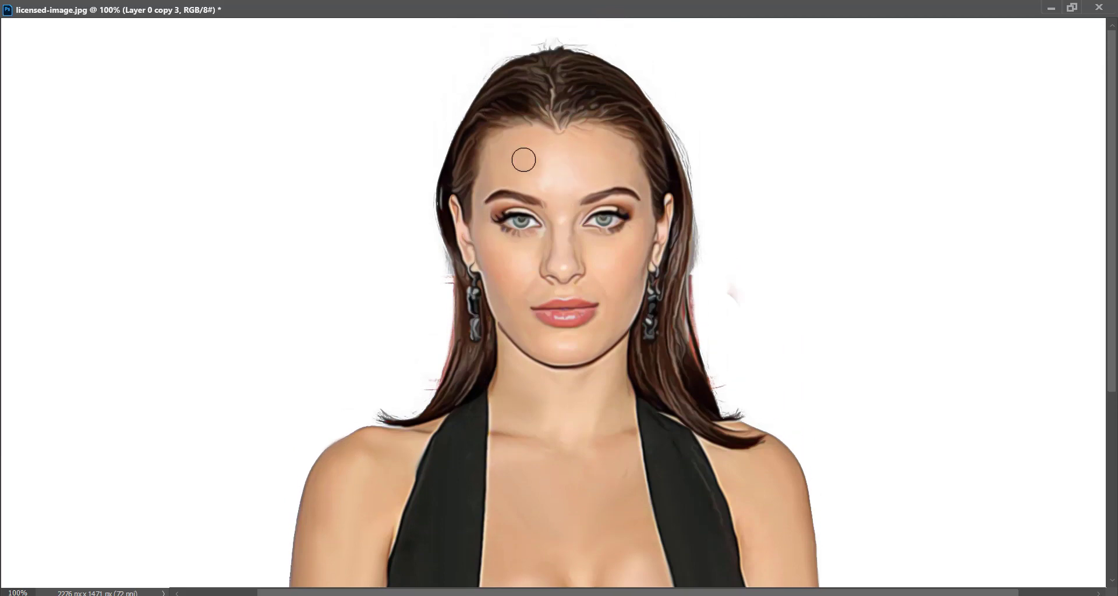
mouse_move(524, 160)
left_mouse_down()
mouse_move(534, 155)
mouse_move(539, 180)
mouse_move(607, 168)
mouse_move(596, 153)
mouse_move(557, 170)
mouse_move(578, 169)
mouse_move(560, 153)
left_mouse_up()
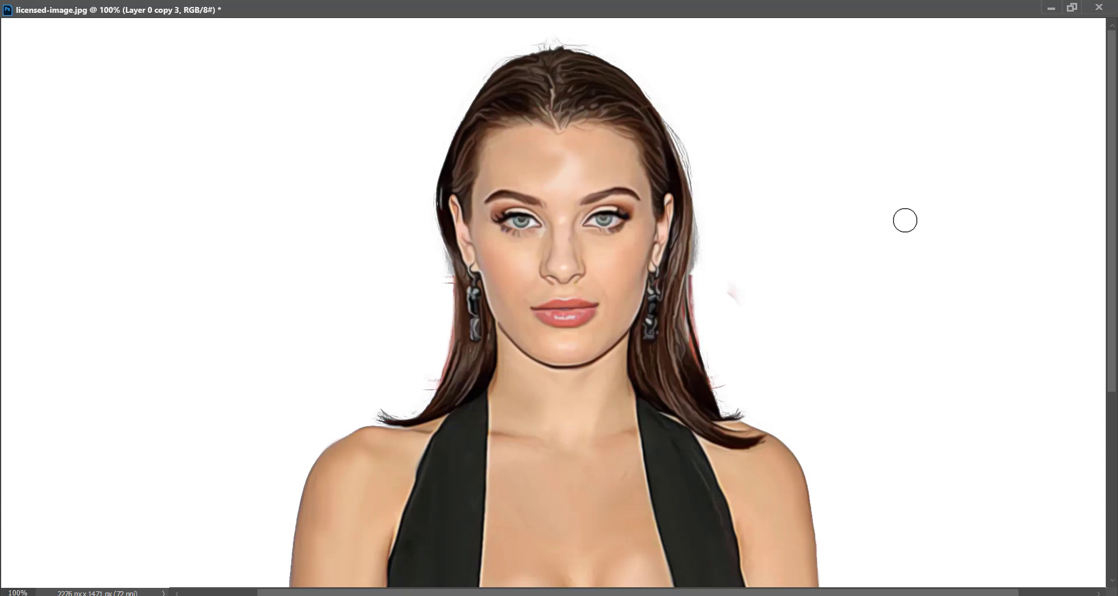
right_click(670, 367)
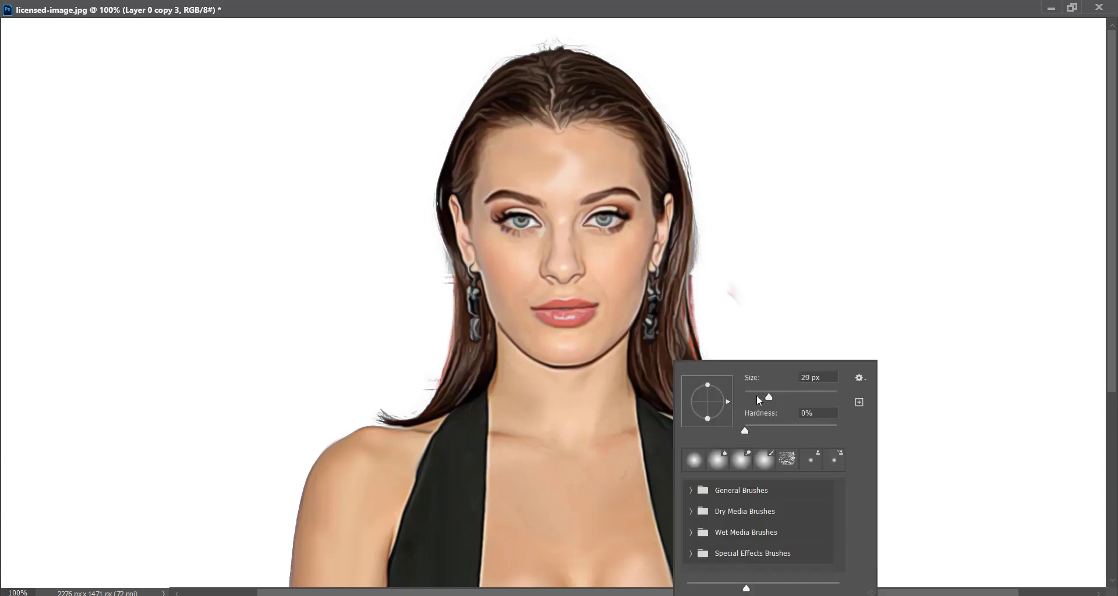
key("Return")
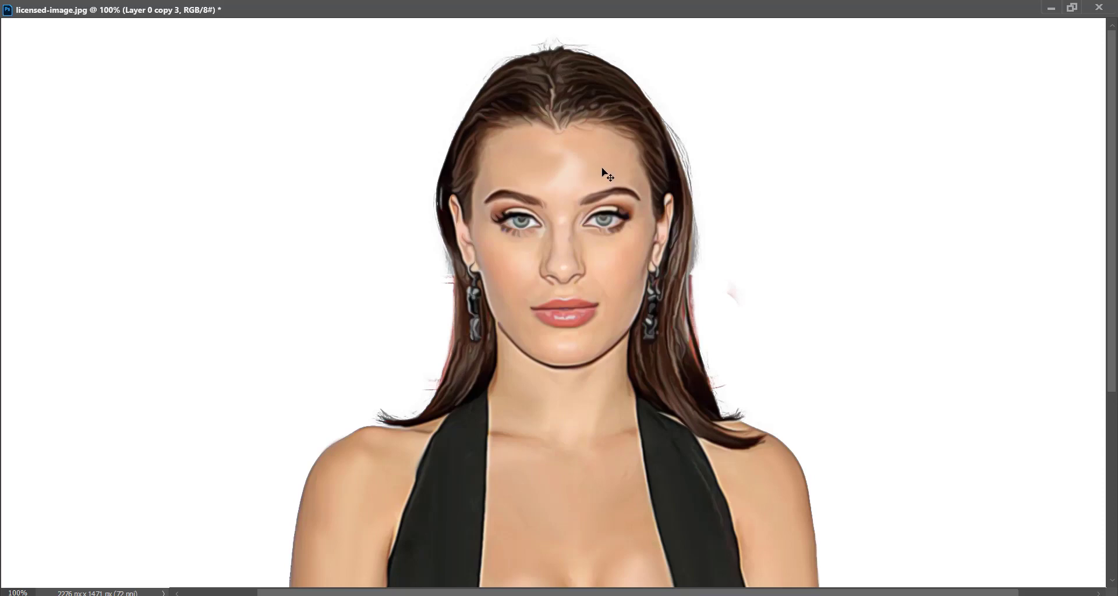
key("ctrl+minus")
key("ctrl+minus")
Open the Camera Raw filter on the portrait layer
left_click(1072, 7)
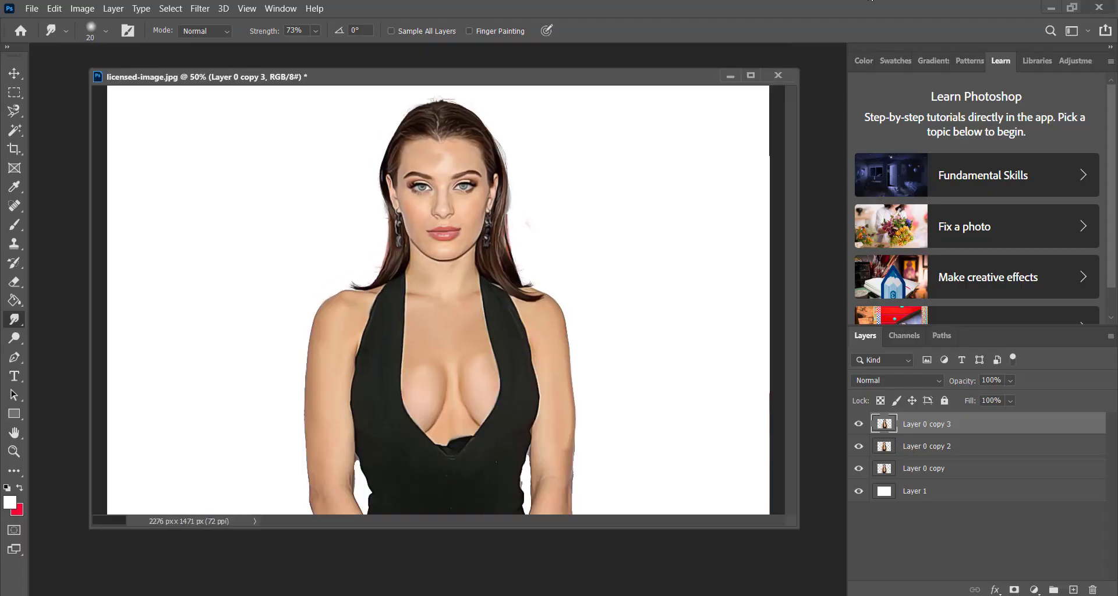
left_click(14, 75)
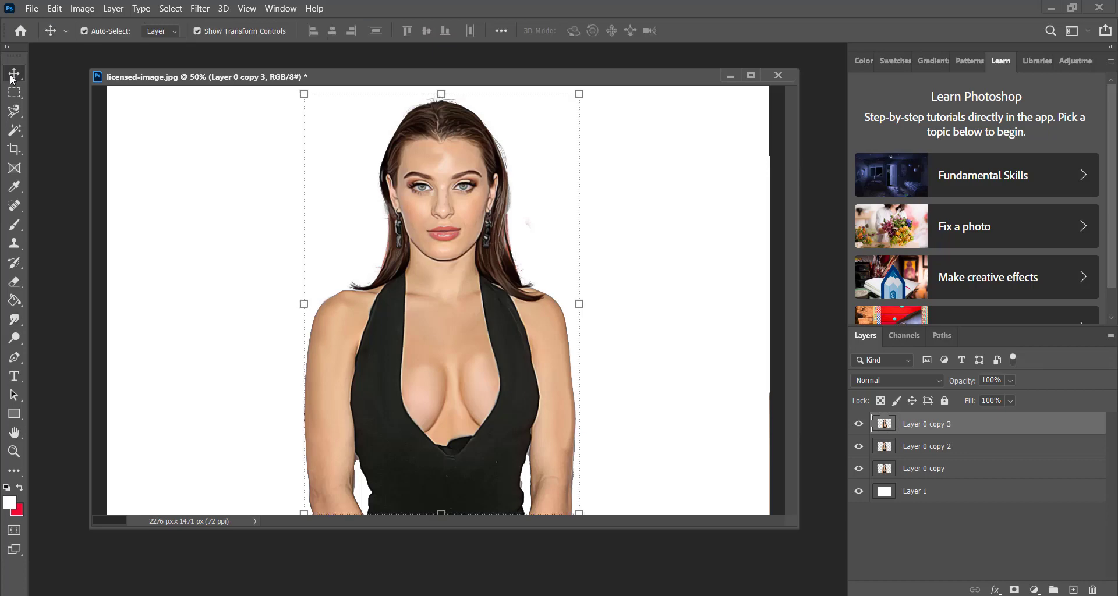
left_click(200, 8)
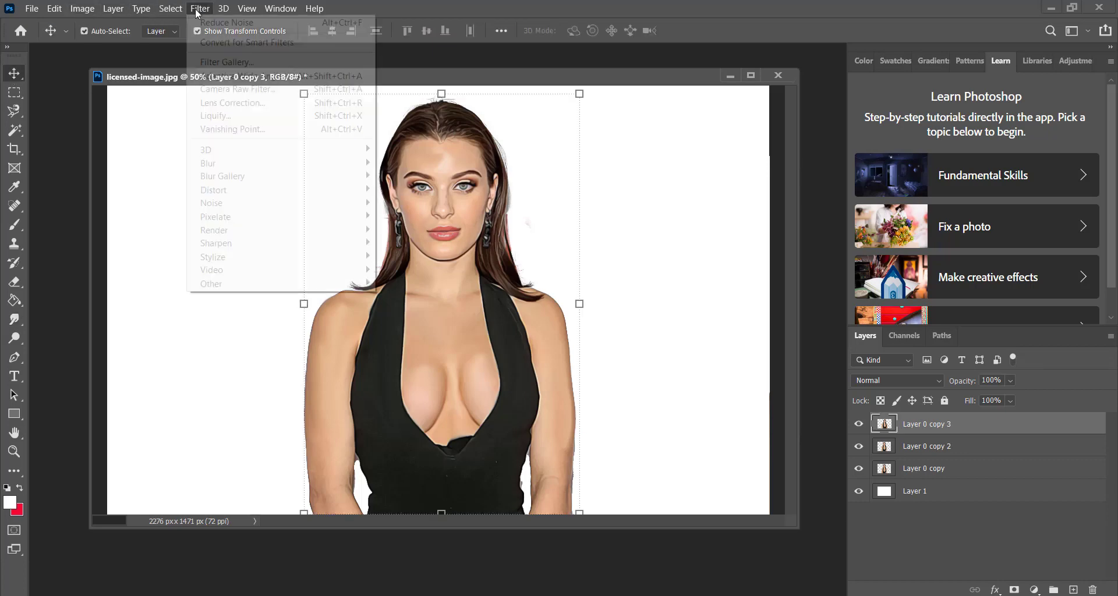
left_click(225, 90)
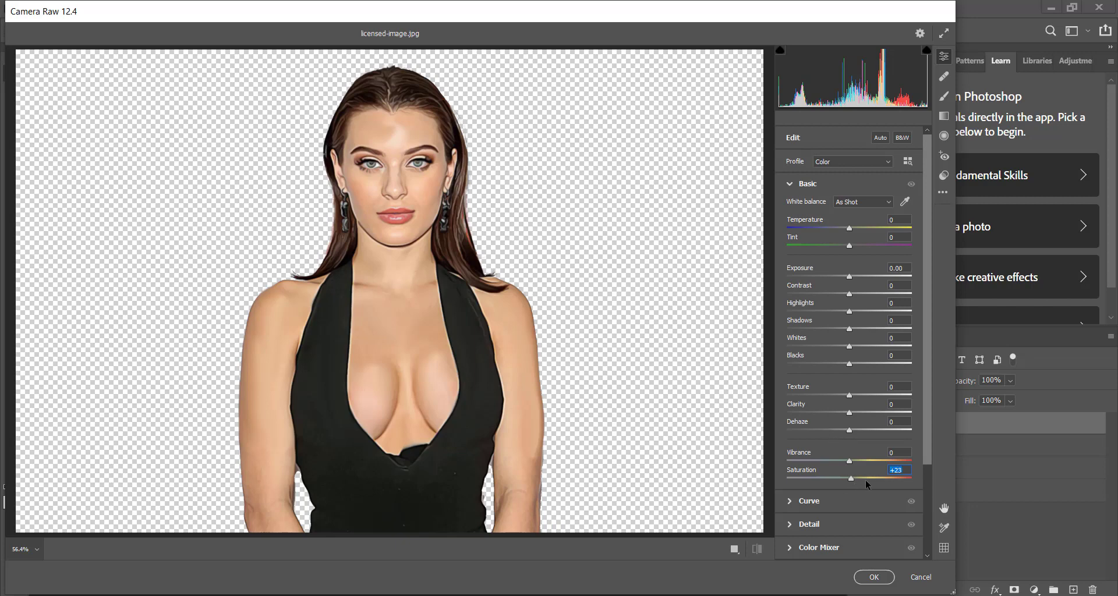
Set Saturation +8, Dehaze +52, Clarity +13, Texture +2, and bring Vibrance down to about -12
left_click_drag(865, 482, 877, 483)
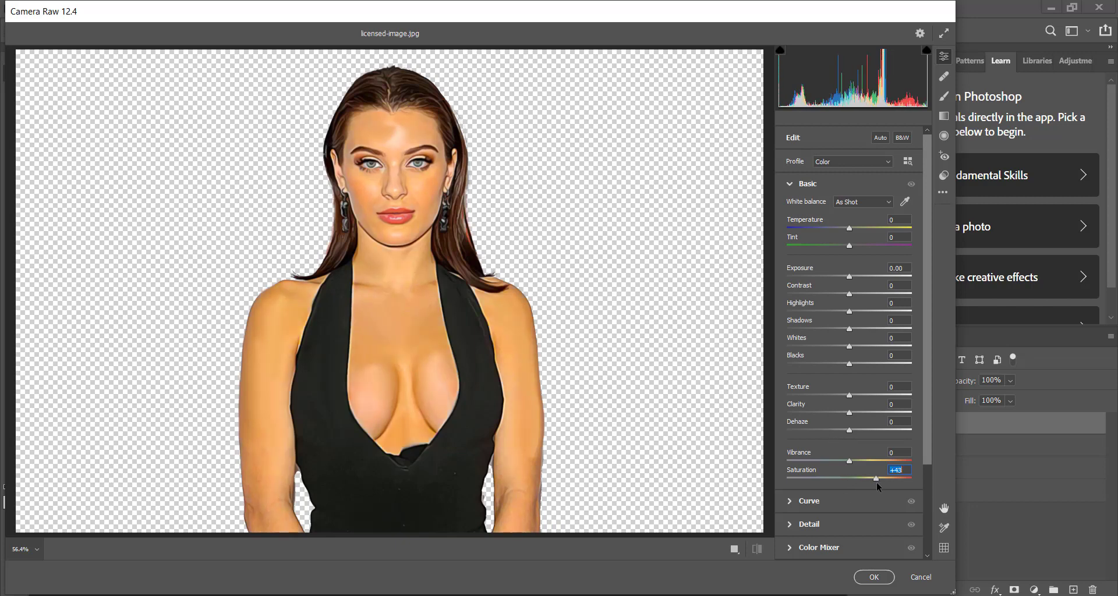
left_click(860, 462)
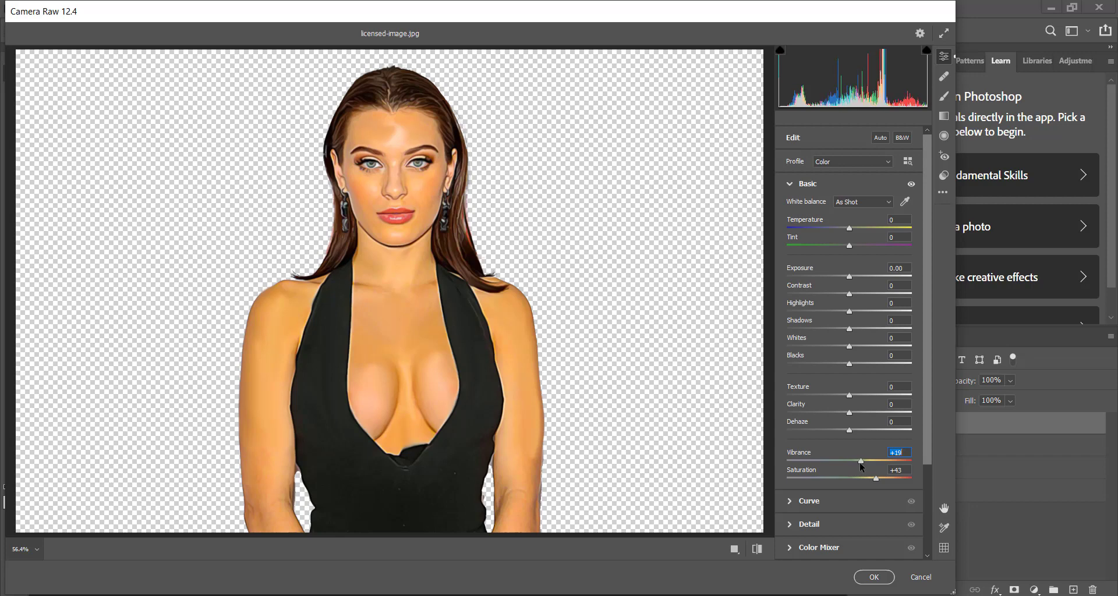
left_click_drag(880, 472, 854, 478)
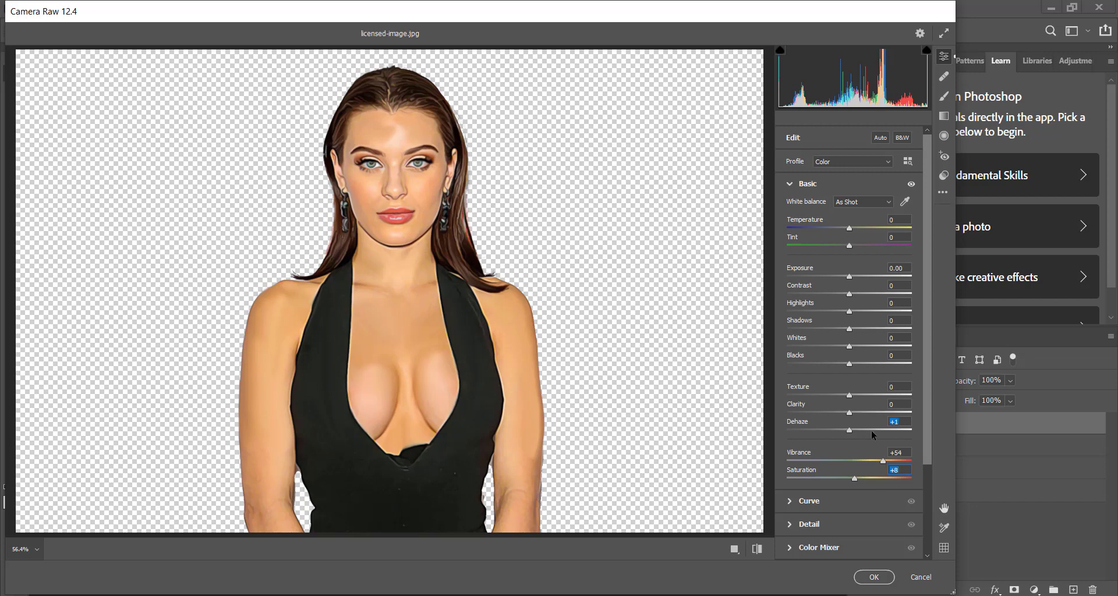
left_click_drag(872, 431, 882, 431)
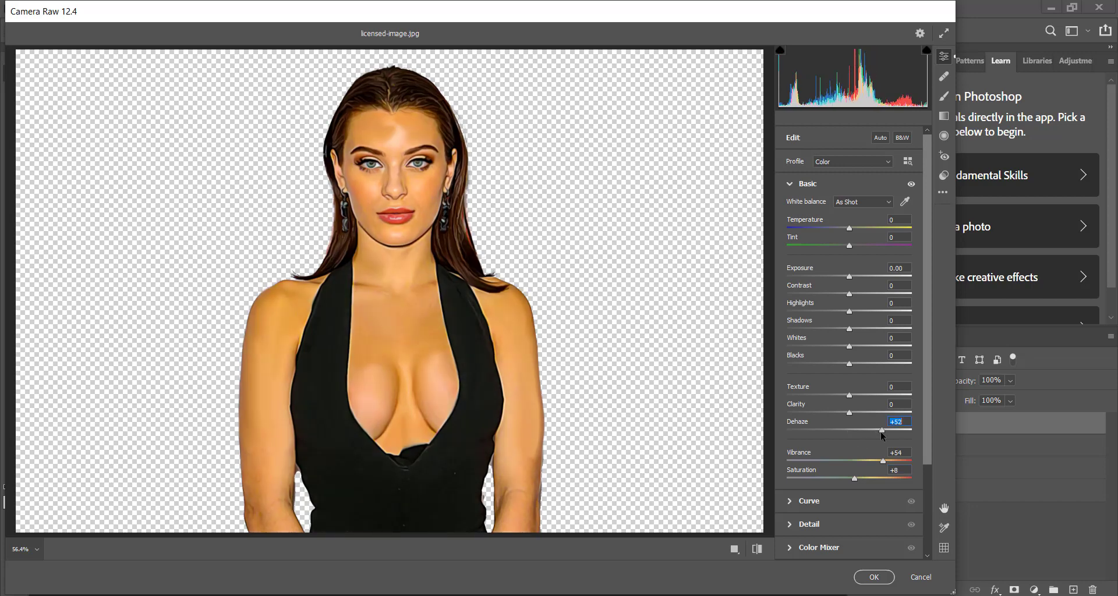
mouse_move(849, 415)
left_mouse_down()
mouse_move(888, 417)
mouse_move(876, 397)
left_mouse_up()
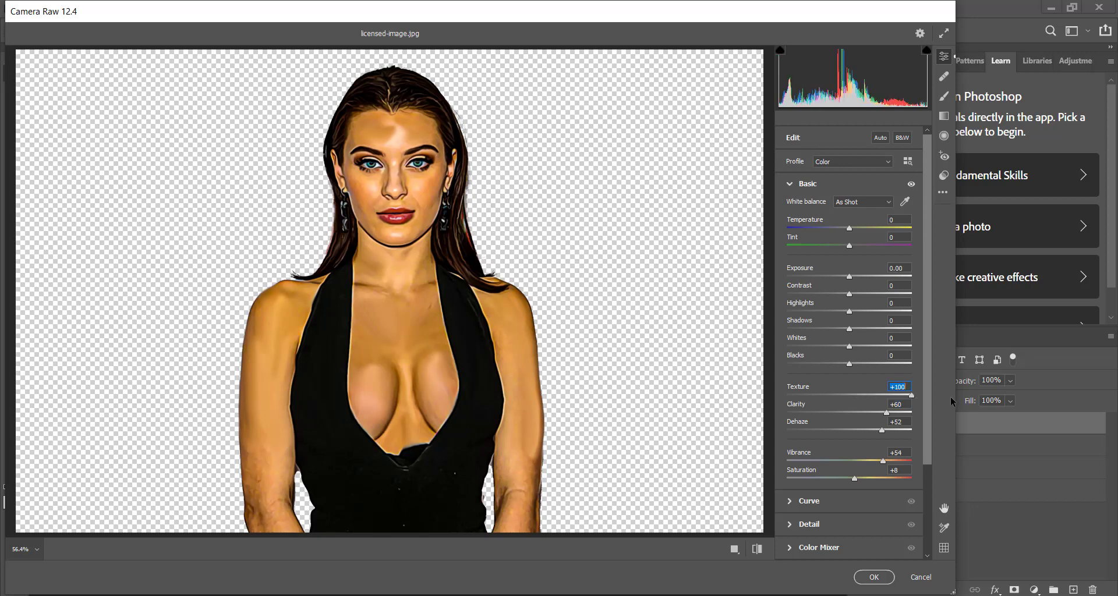
left_click_drag(951, 397, 852, 402)
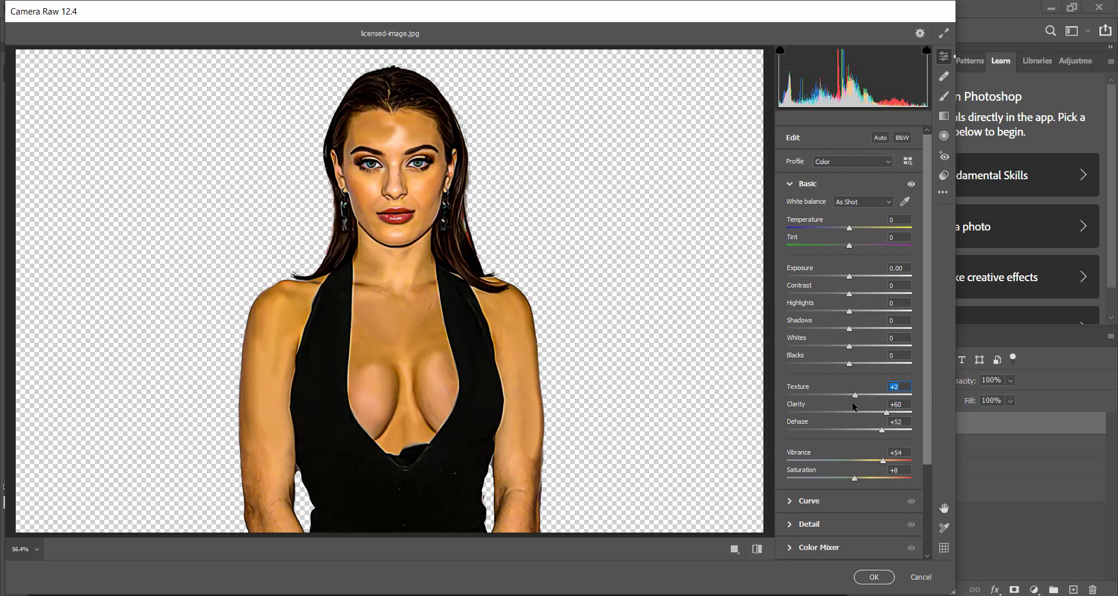
left_click_drag(866, 417, 867, 419)
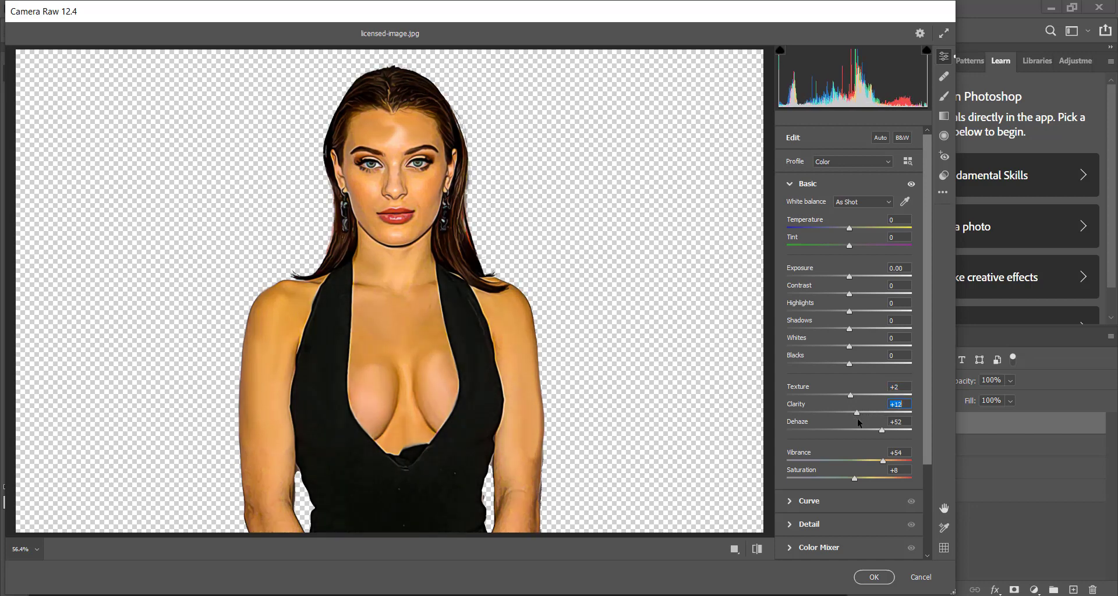
left_click_drag(879, 461, 842, 464)
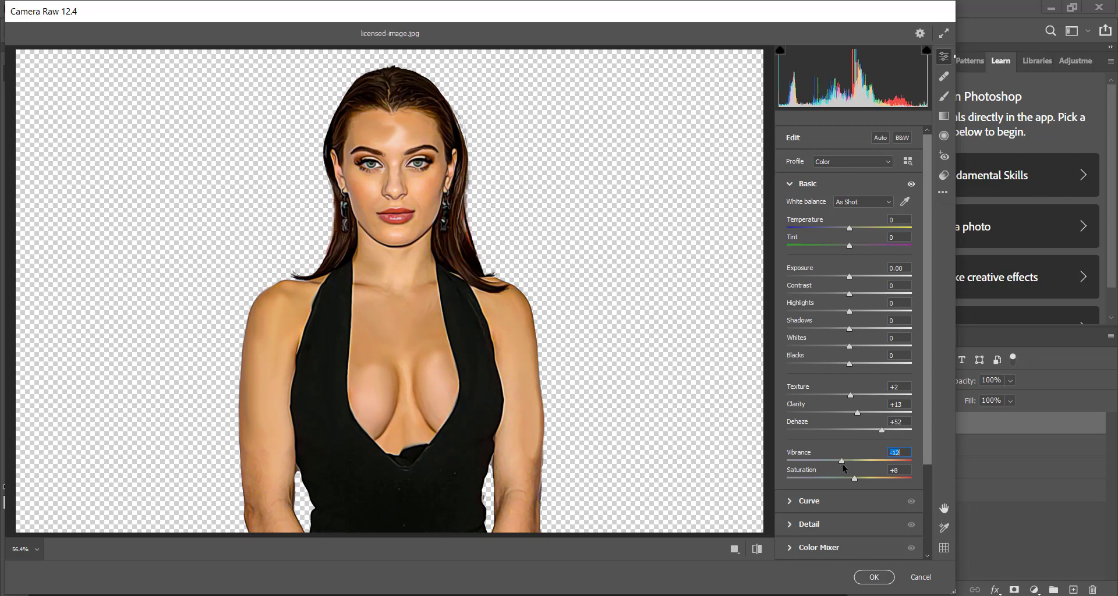
Return vibrance near zero, brighten the whites, lift shadows to +45 and raise highlights
left_click(848, 462)
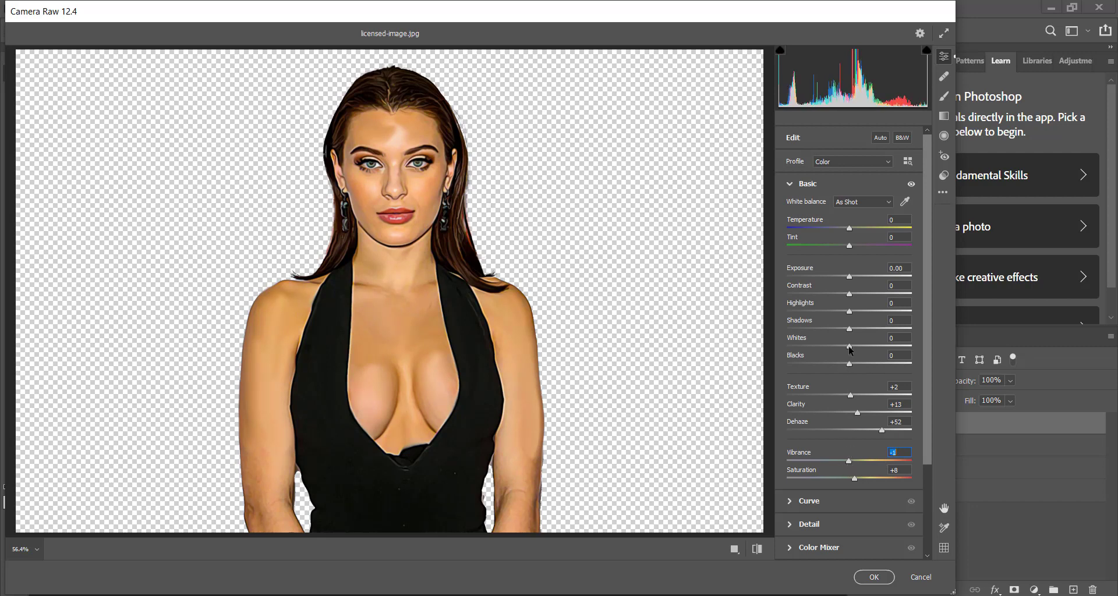
left_click_drag(862, 348, 890, 349)
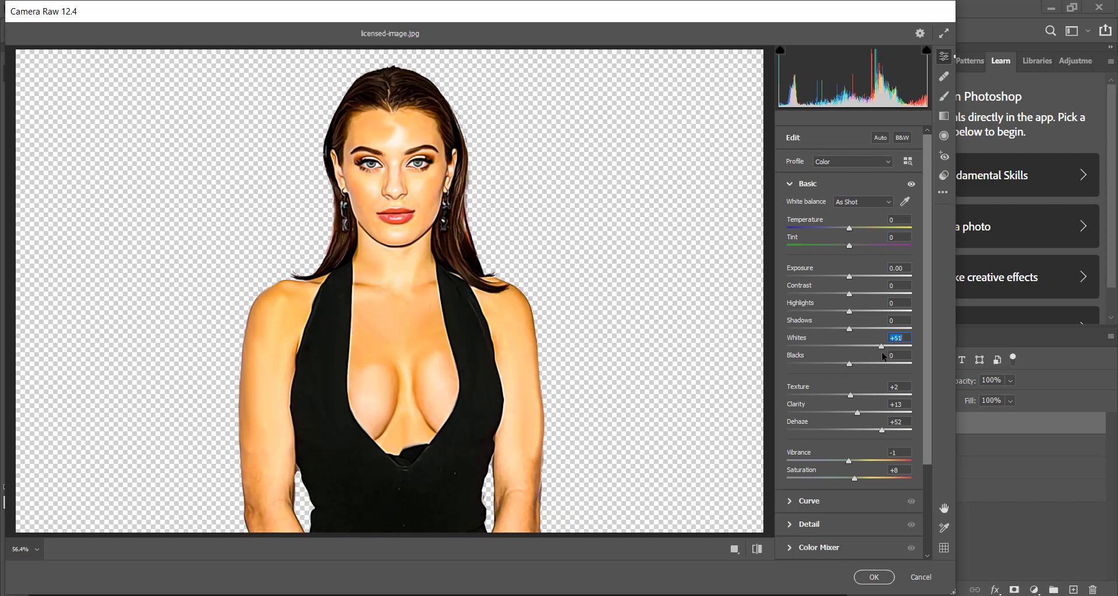
left_click_drag(889, 350, 887, 357)
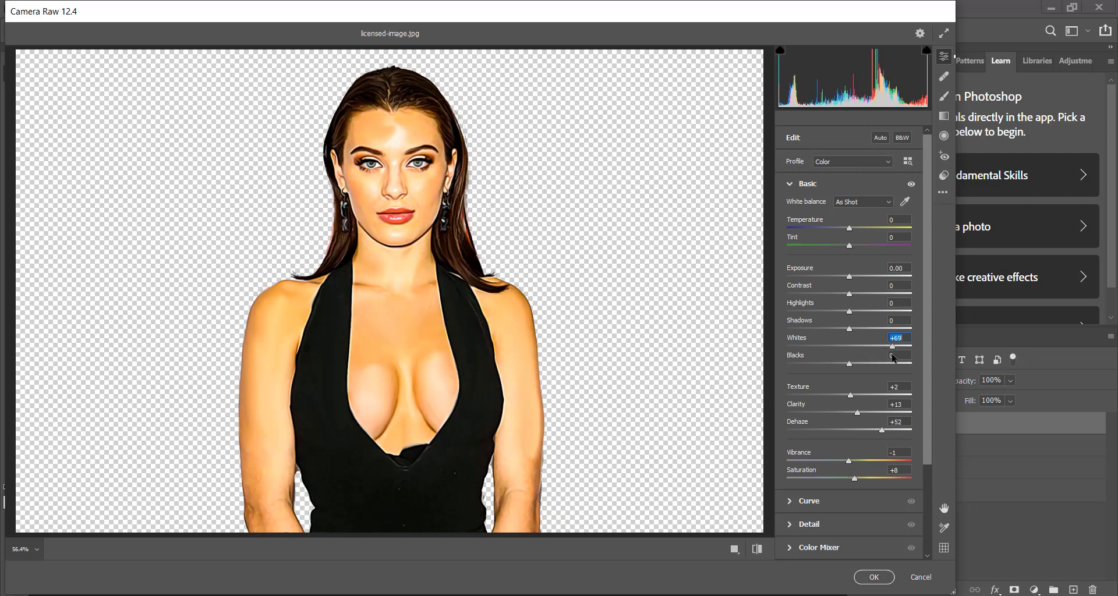
mouse_move(849, 330)
left_mouse_down()
mouse_move(876, 331)
mouse_move(874, 313)
left_mouse_up()
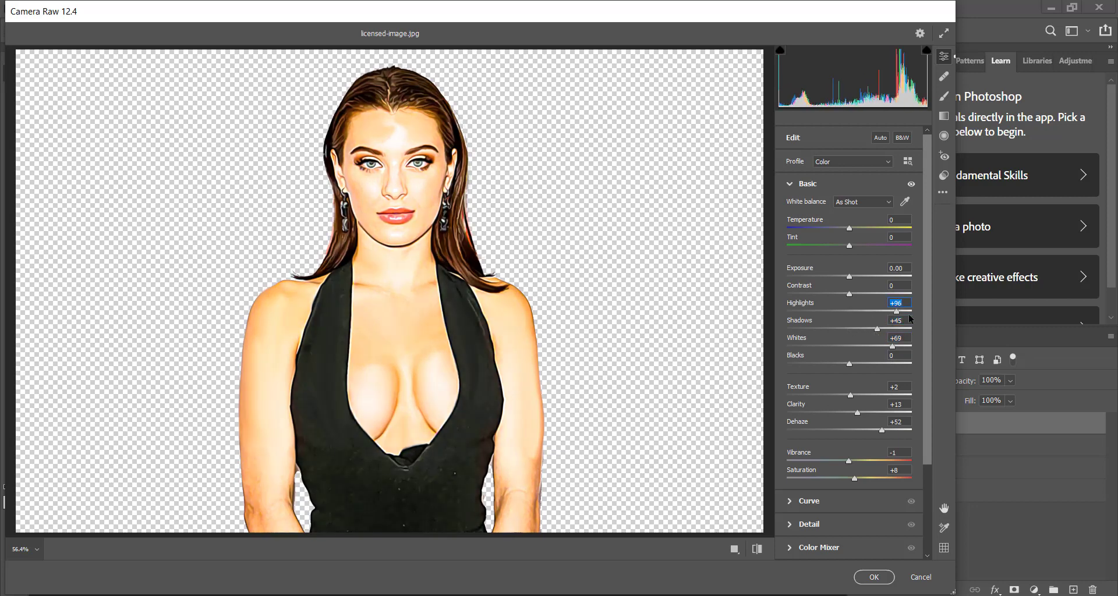
left_click_drag(898, 319, 849, 324)
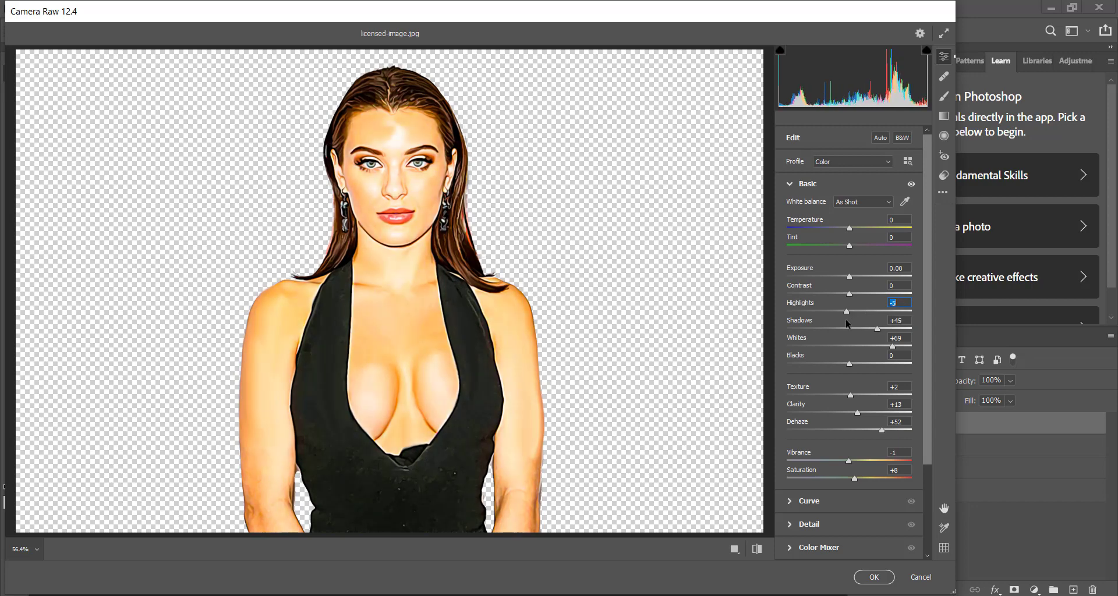
mouse_move(847, 320)
left_mouse_down()
mouse_move(873, 323)
mouse_move(874, 295)
mouse_move(928, 294)
left_mouse_up()
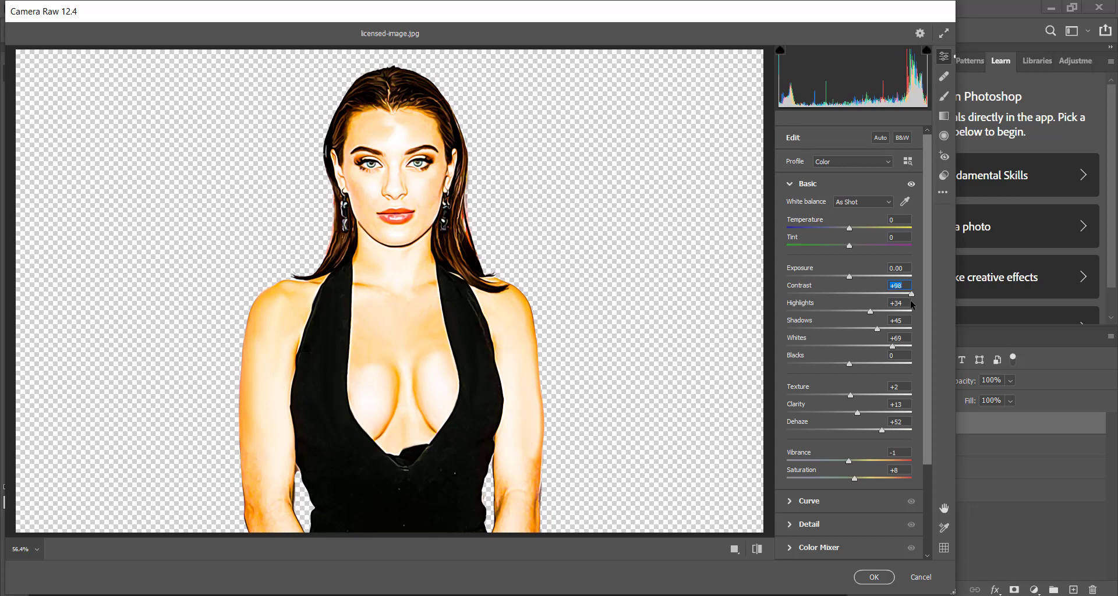
key("Down")
key("Down")
key("Down")
Set exposure just below zero, contrast +38, whites +45, add texture, dehaze +46, and apply
mouse_move(850, 277)
left_mouse_down()
mouse_move(869, 277)
mouse_move(845, 284)
left_mouse_up()
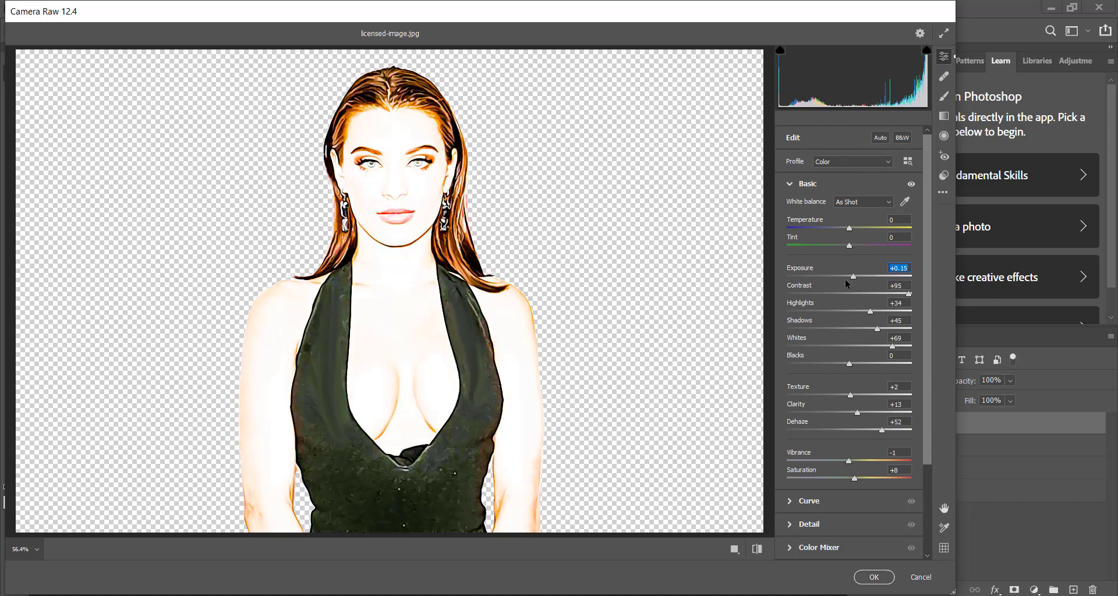
left_click(849, 277)
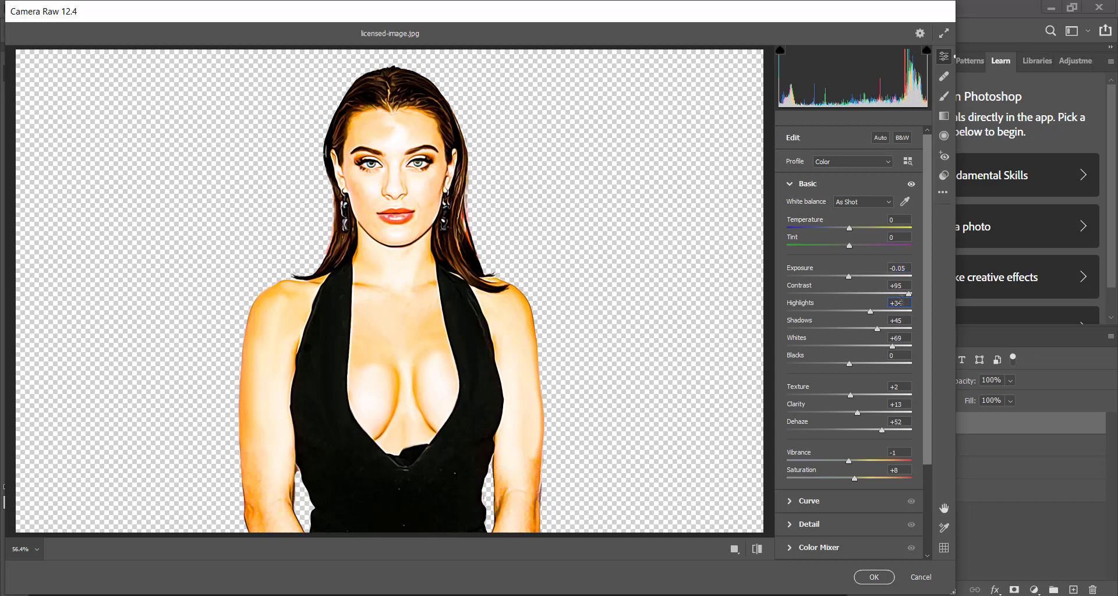
mouse_move(883, 296)
left_mouse_down()
mouse_move(873, 294)
mouse_move(876, 316)
mouse_move(851, 334)
left_mouse_up()
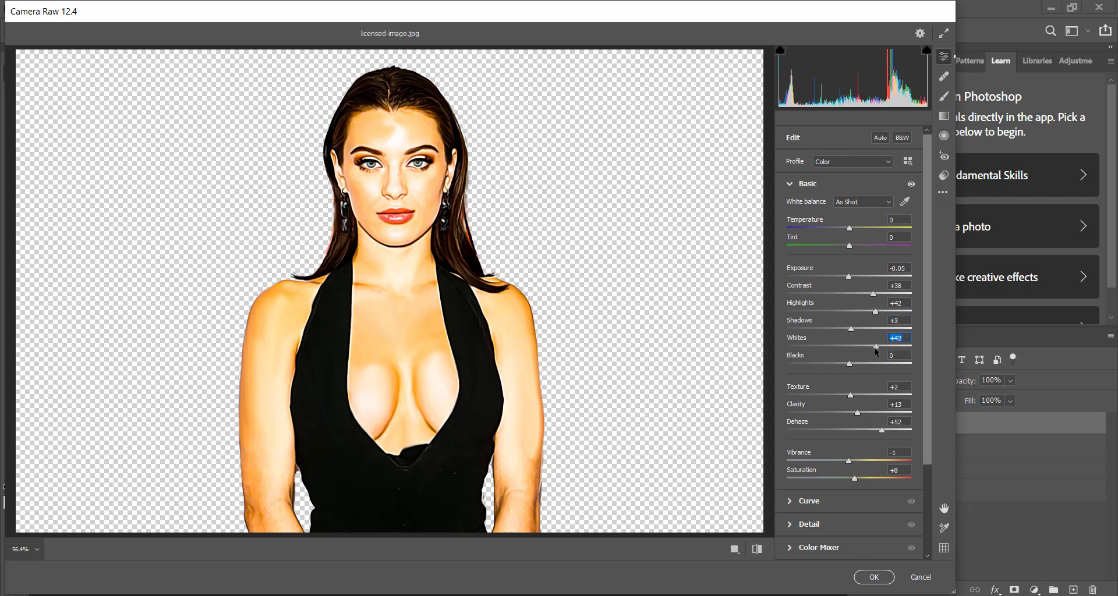
left_click_drag(871, 353, 877, 353)
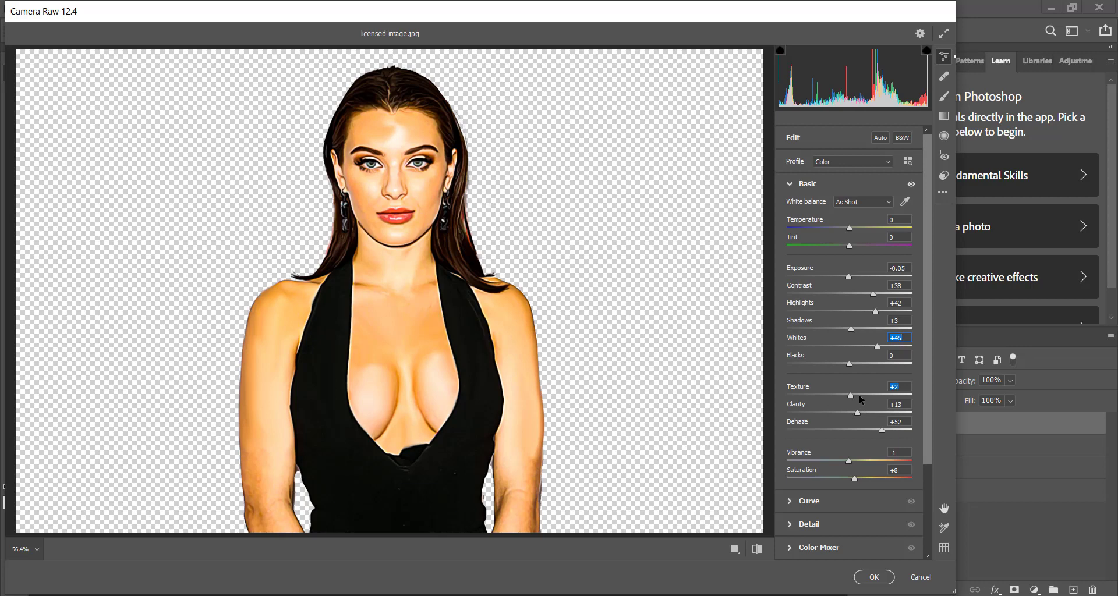
mouse_move(862, 400)
left_mouse_down()
mouse_move(881, 400)
mouse_move(854, 396)
left_mouse_up()
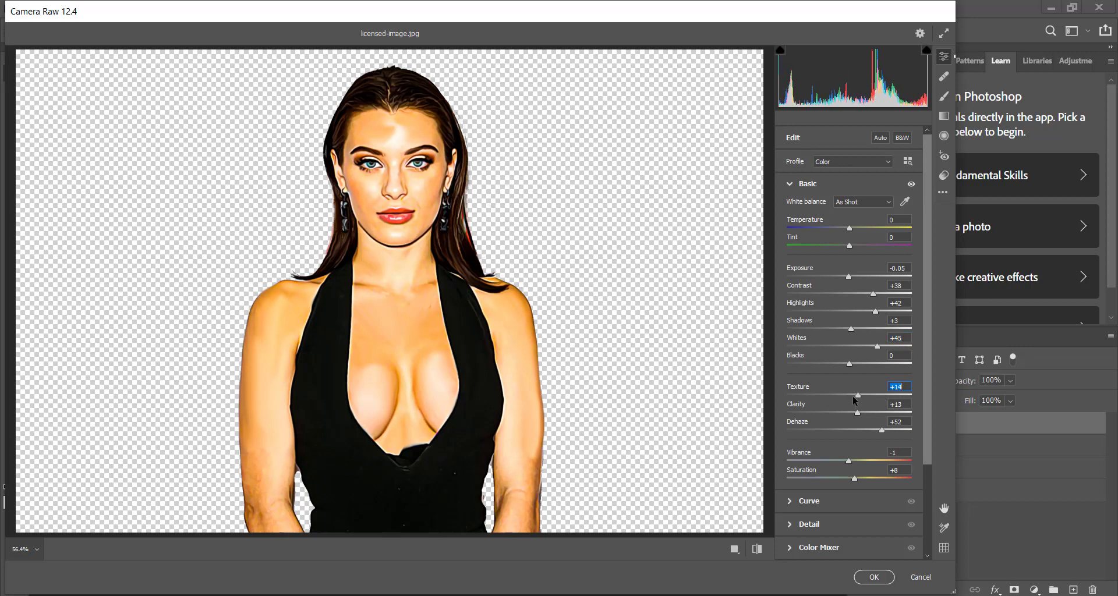
left_click_drag(868, 429, 860, 430)
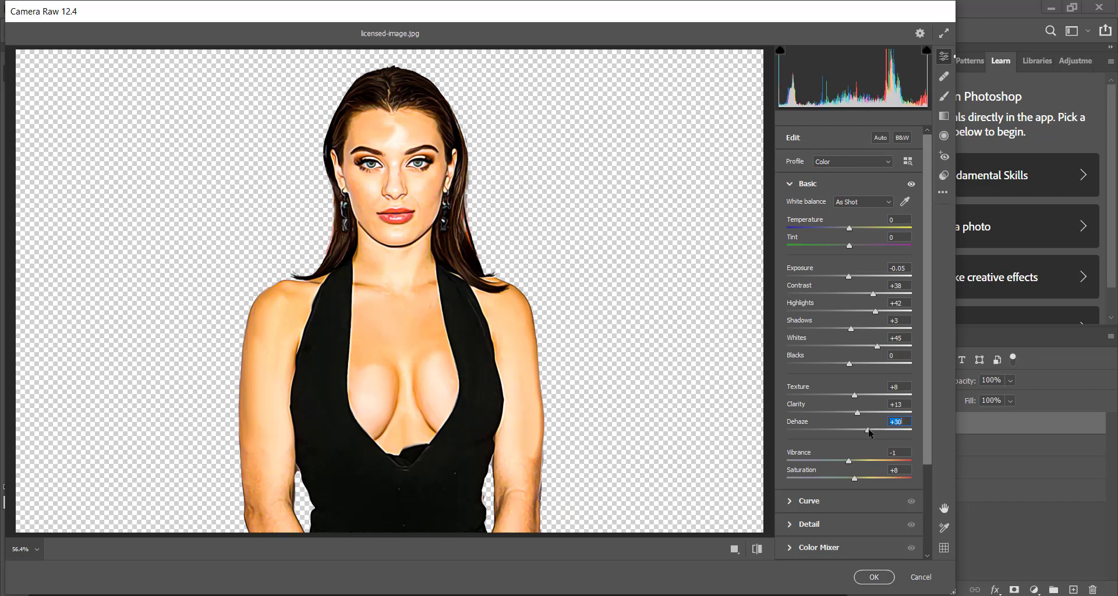
left_click(872, 430)
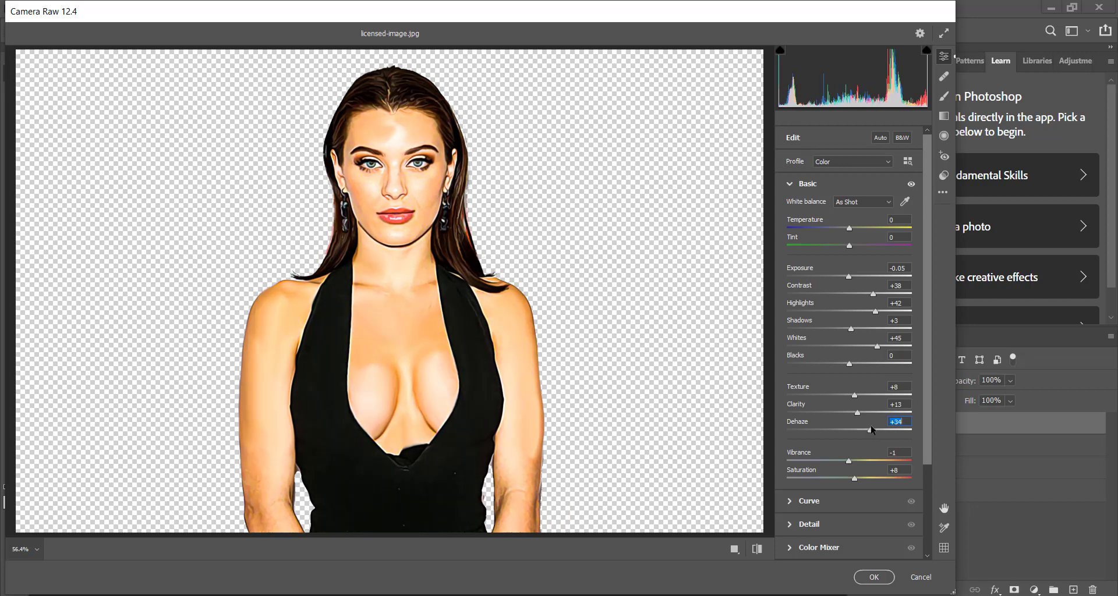
left_click(881, 429)
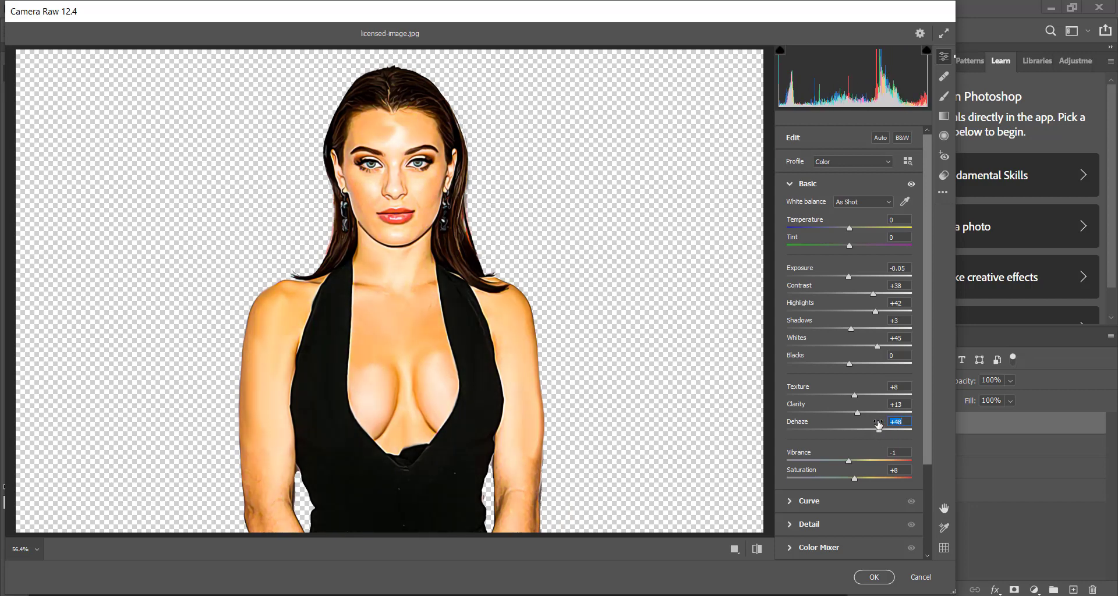
left_click(875, 578)
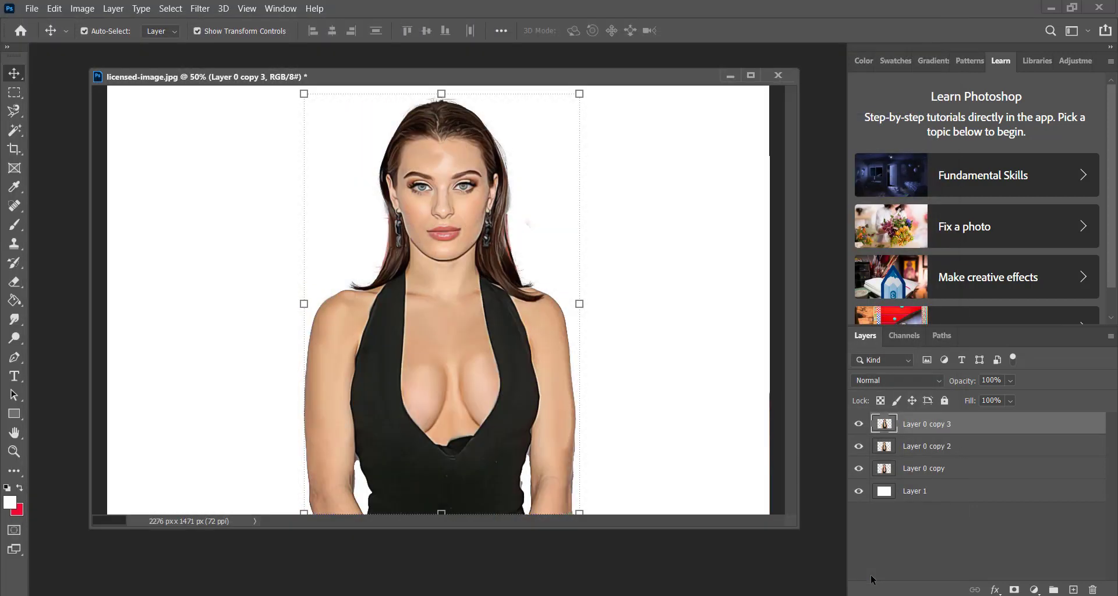
Apply a Curves adjustment to Layer 0 copy 3, mapping input 137 to output 112
left_click(685, 386)
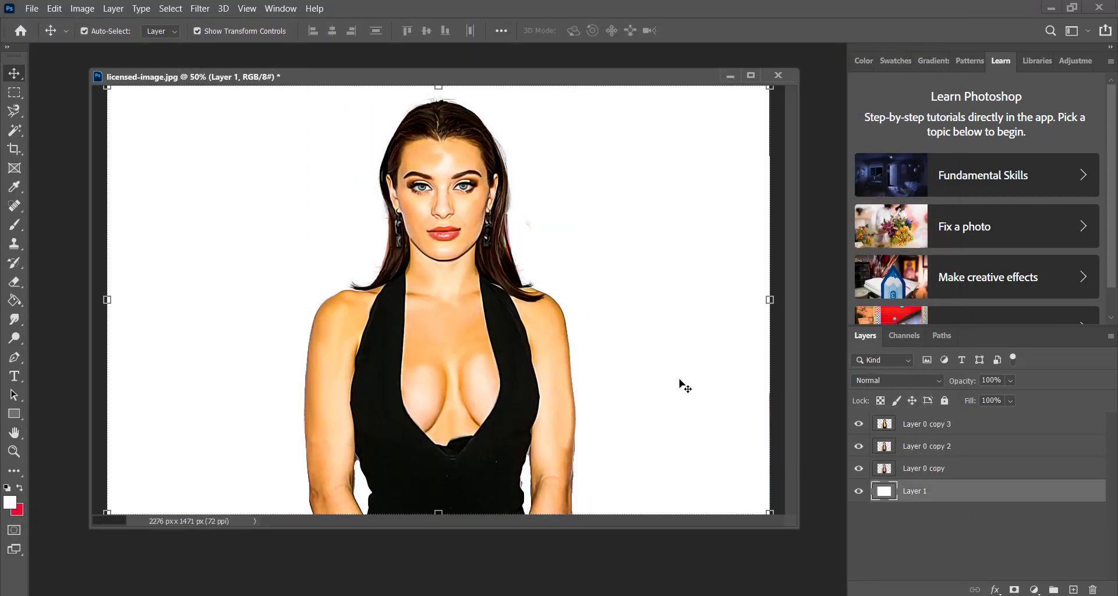
left_click(460, 205)
left_click(82, 9)
mouse_move(104, 43)
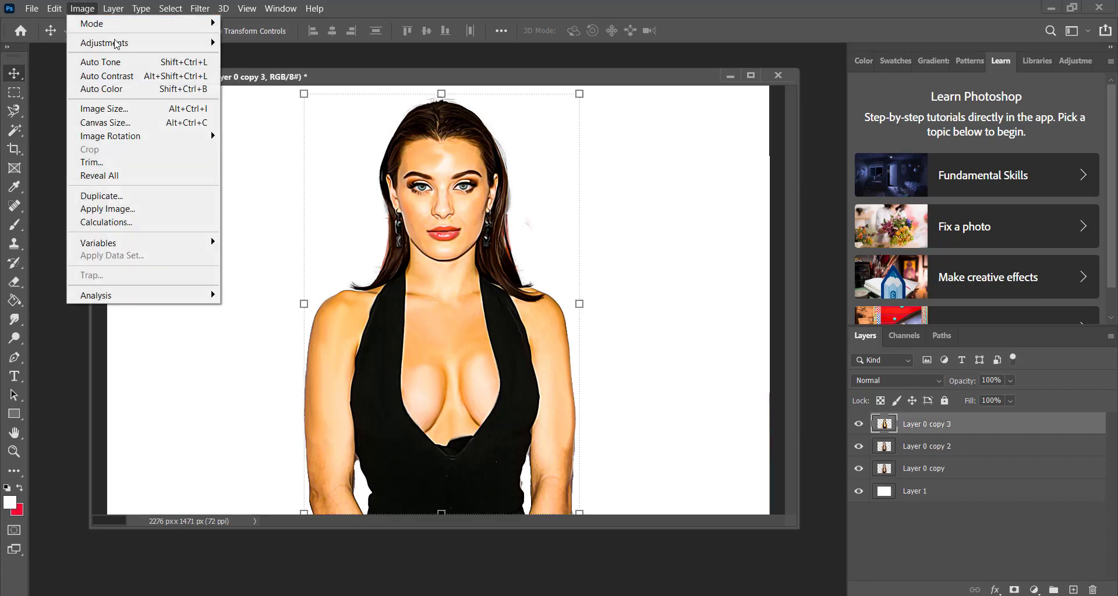
left_click(274, 71)
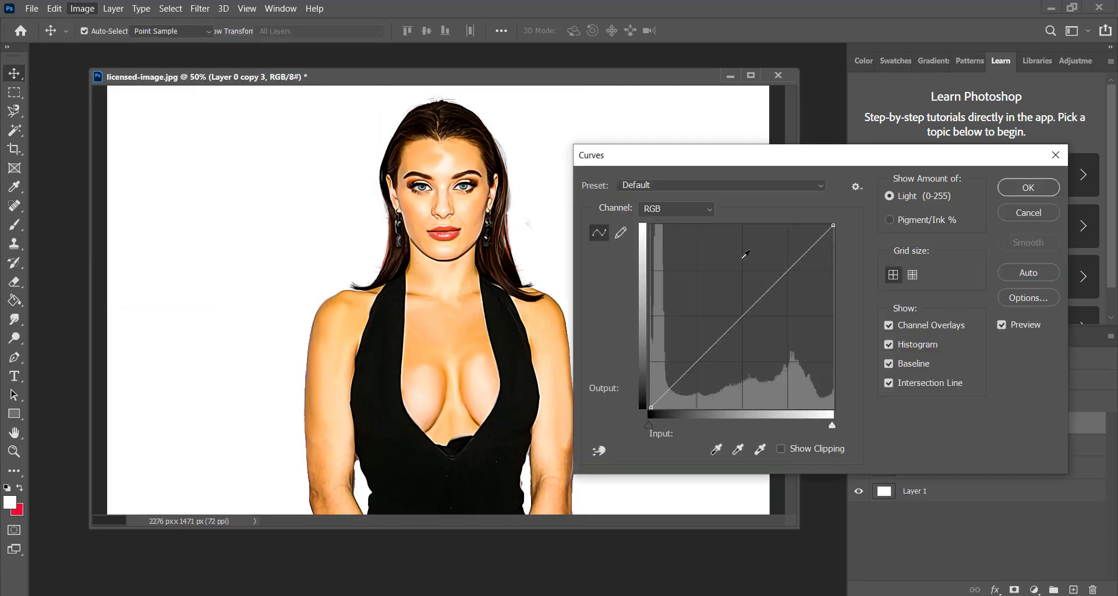
left_click(745, 322)
left_click_drag(744, 322, 750, 328)
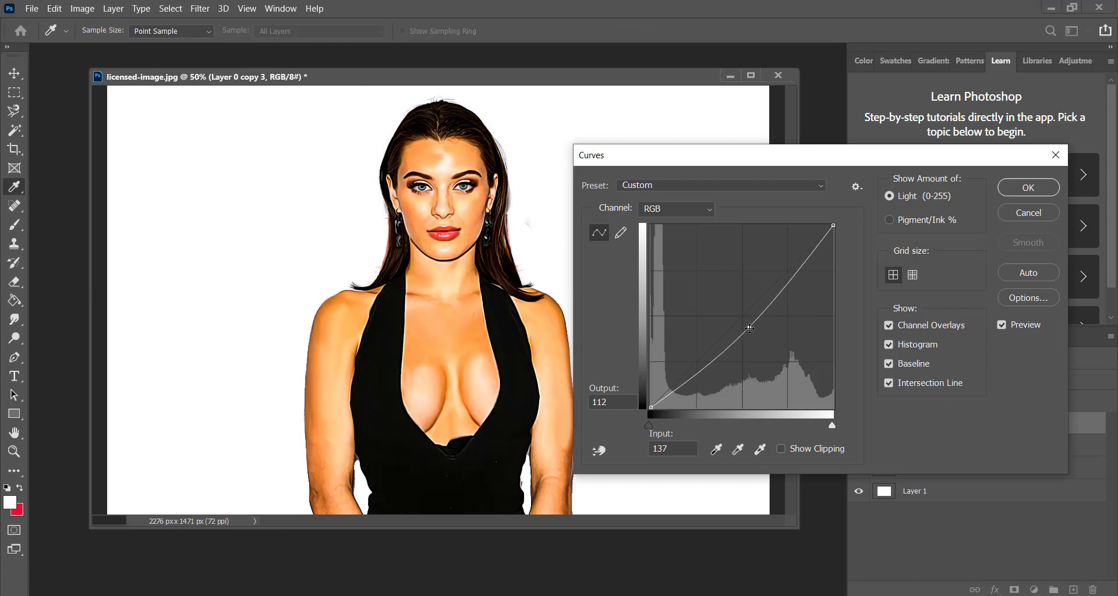
left_click(1006, 189)
key("v")
left_click(705, 265)
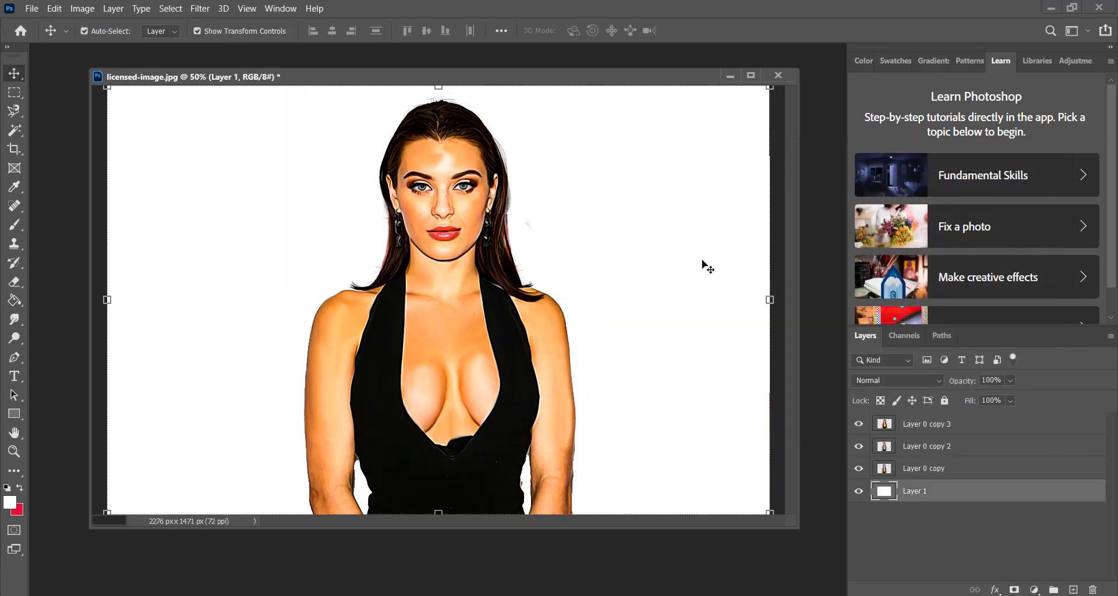
Set the foreground colour to bright yellow #ffde02
left_click(913, 430)
left_click(916, 491)
left_click(10, 504)
left_click(926, 506)
left_click(884, 367)
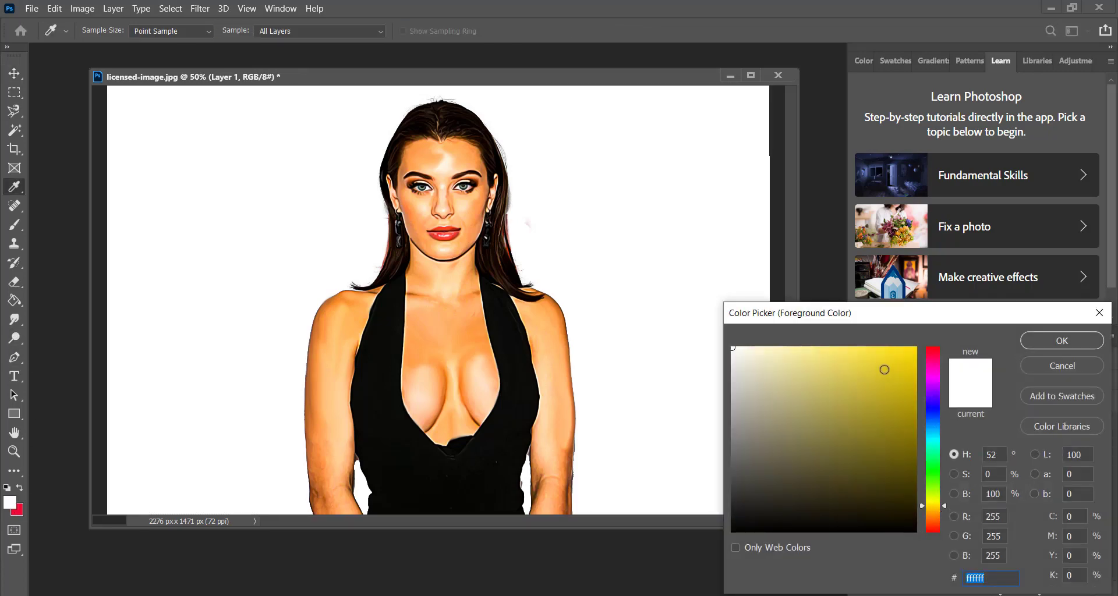
left_click(914, 349)
left_click(1047, 341)
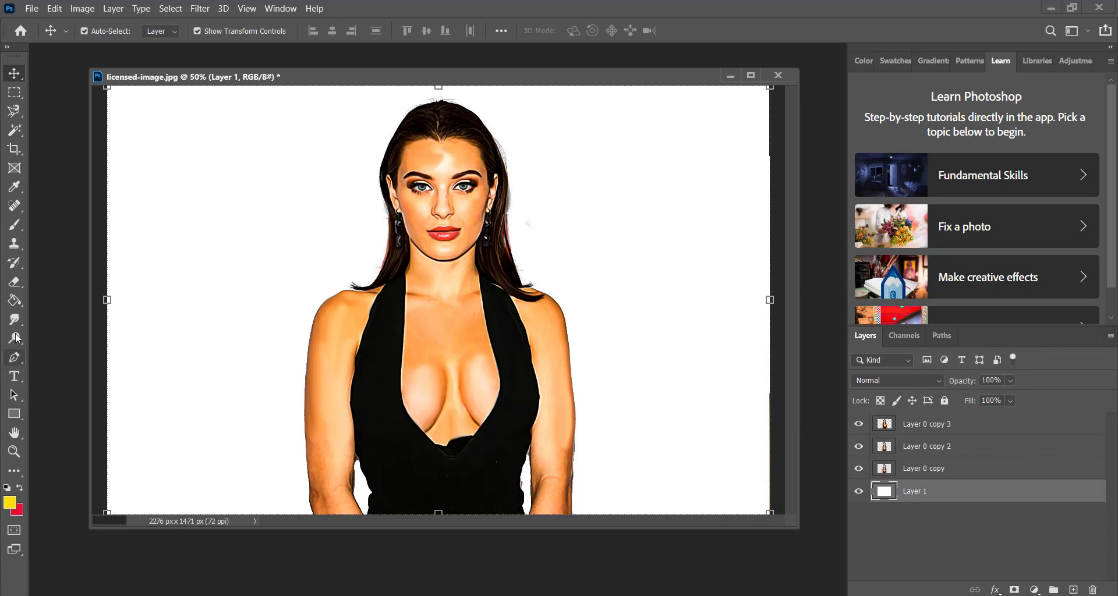
Paint soft yellow Brush strokes at 41% opacity beside the left arm, head and shoulder
right_click(18, 230)
left_click(65, 226)
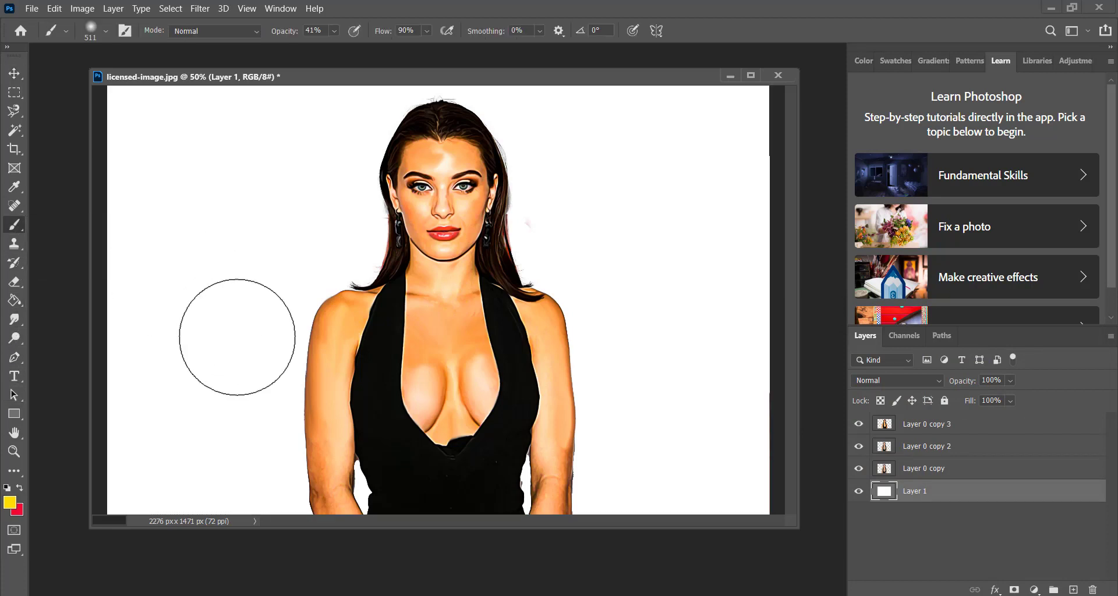
mouse_move(304, 499)
left_mouse_down()
mouse_move(317, 375)
mouse_move(373, 113)
left_mouse_up()
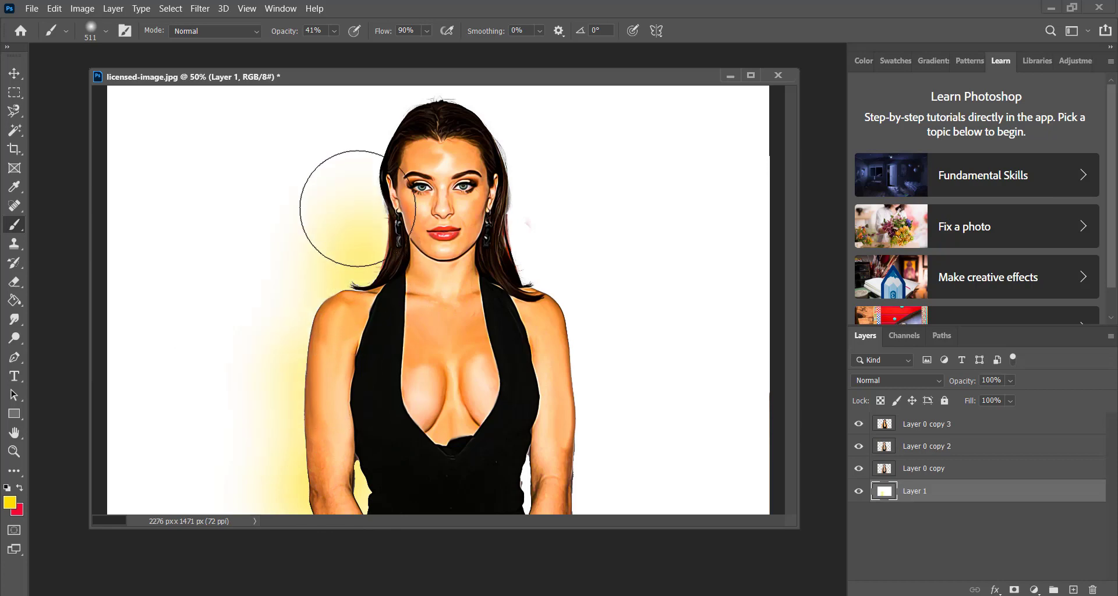
mouse_move(474, 112)
left_mouse_down()
mouse_move(589, 400)
mouse_move(534, 474)
mouse_move(599, 470)
mouse_move(629, 499)
mouse_move(637, 407)
mouse_move(706, 192)
mouse_move(616, 125)
mouse_move(488, 87)
left_mouse_up()
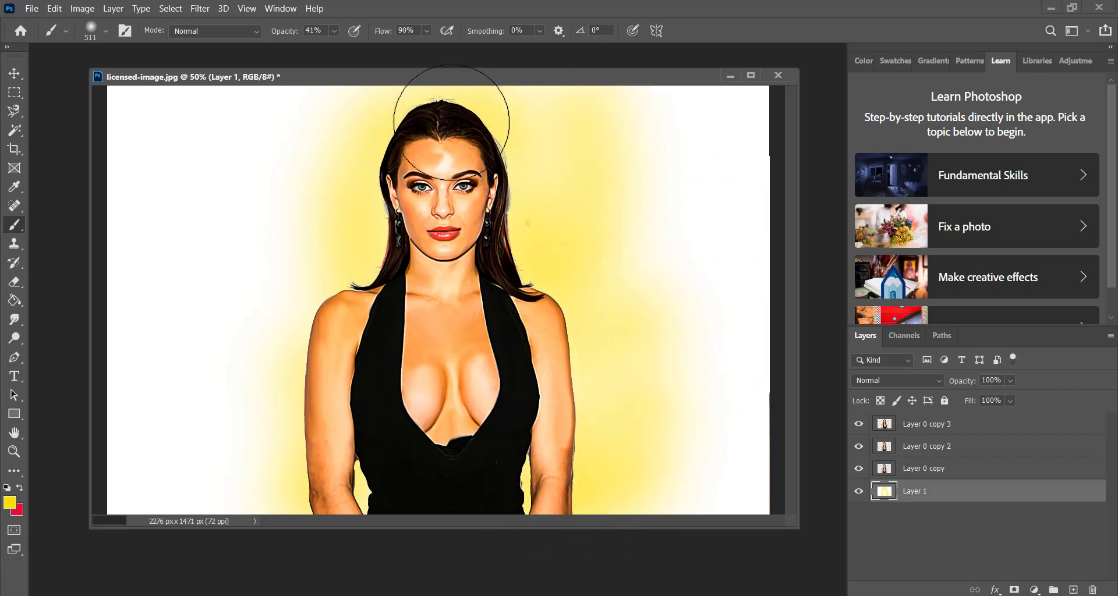
mouse_move(307, 427)
left_mouse_down()
mouse_move(312, 187)
mouse_move(262, 100)
left_mouse_up()
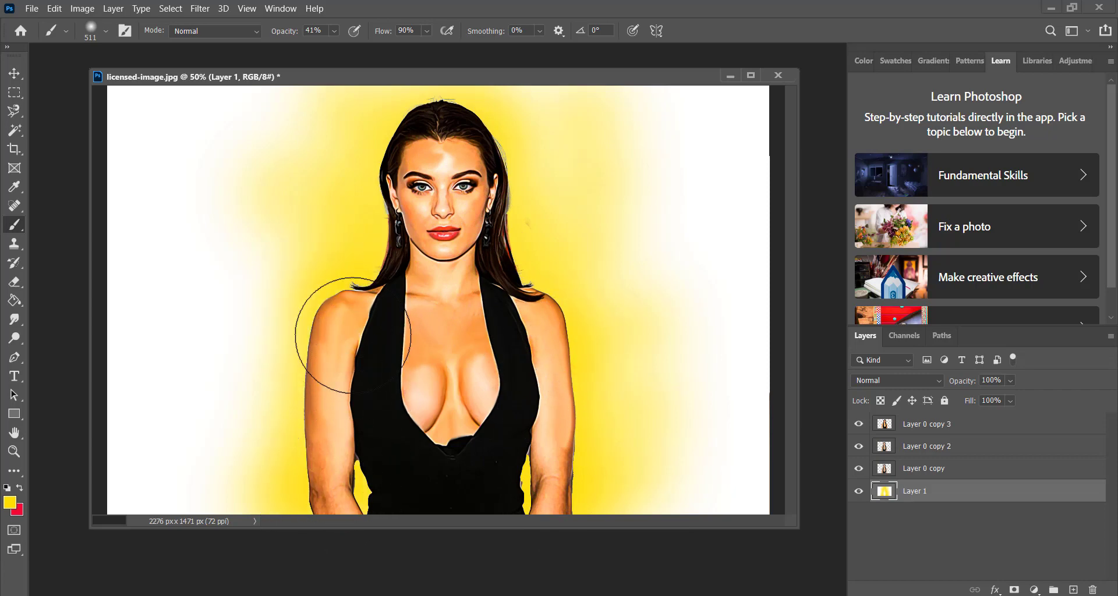
Set the foreground to ff0000 and paint red bands up both sides of the background
left_click(10, 502)
type("ff0000")
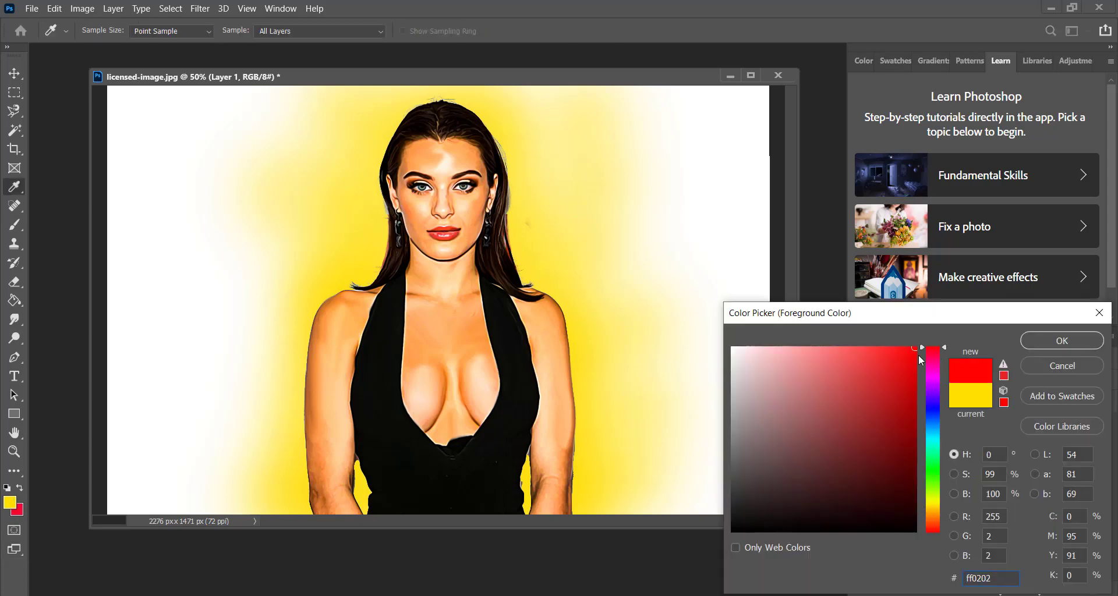
key("Return")
left_click_drag(692, 462, 612, 426)
mouse_move(631, 333)
left_mouse_down()
mouse_move(634, 282)
mouse_move(686, 222)
mouse_move(674, 182)
mouse_move(607, 125)
mouse_move(577, 137)
left_mouse_up()
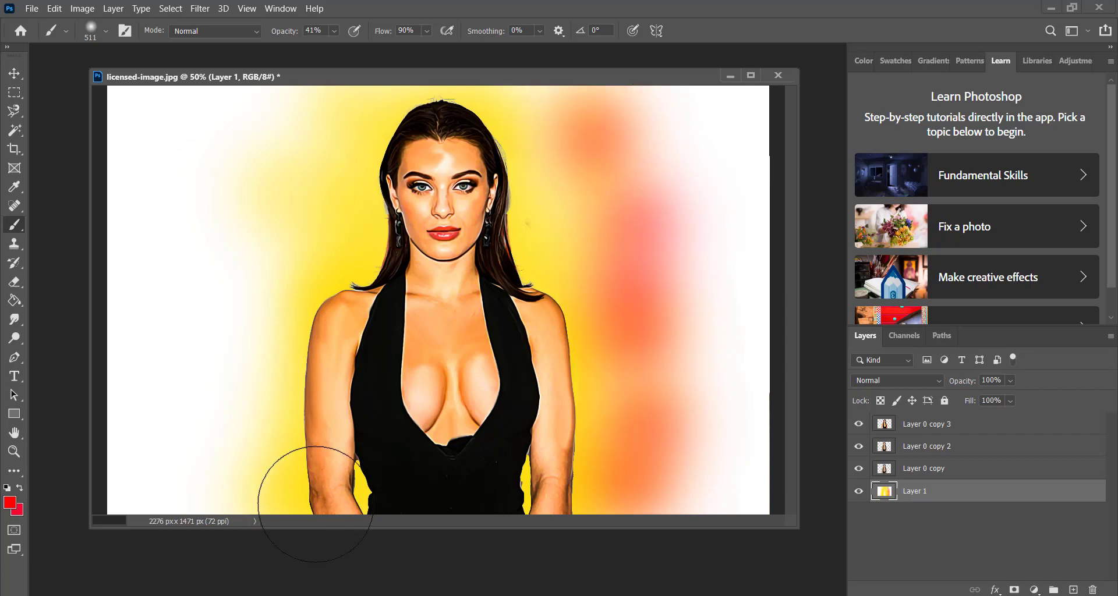
mouse_move(214, 492)
left_mouse_down()
mouse_move(219, 394)
mouse_move(282, 299)
left_mouse_up()
left_click_drag(212, 260, 325, 112)
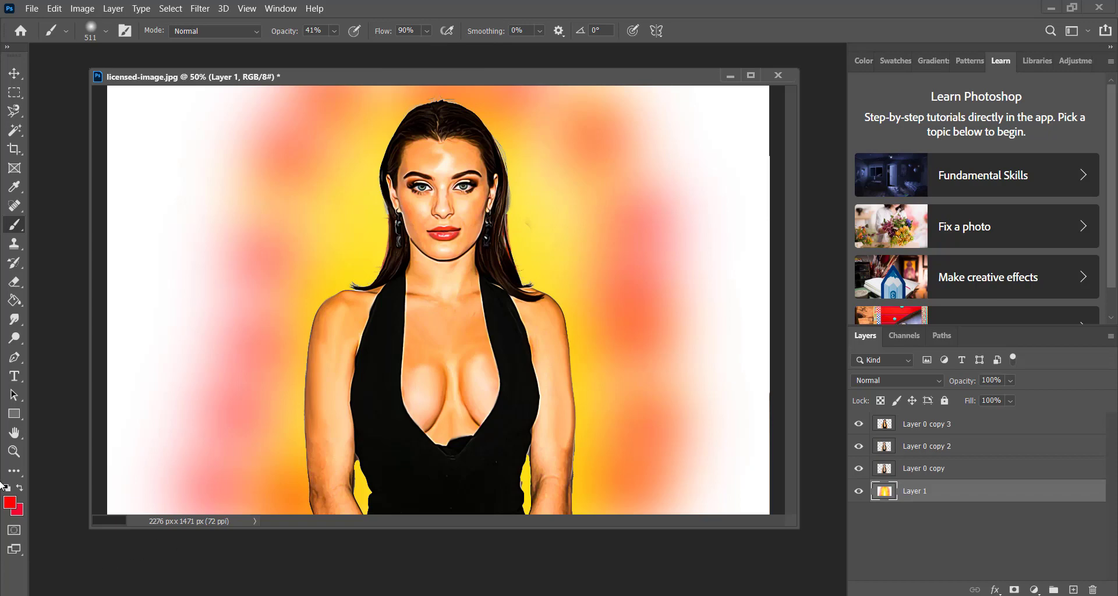
Set the foreground to cyan 00fcff and paint cyan strokes over both background sides
left_click(10, 508)
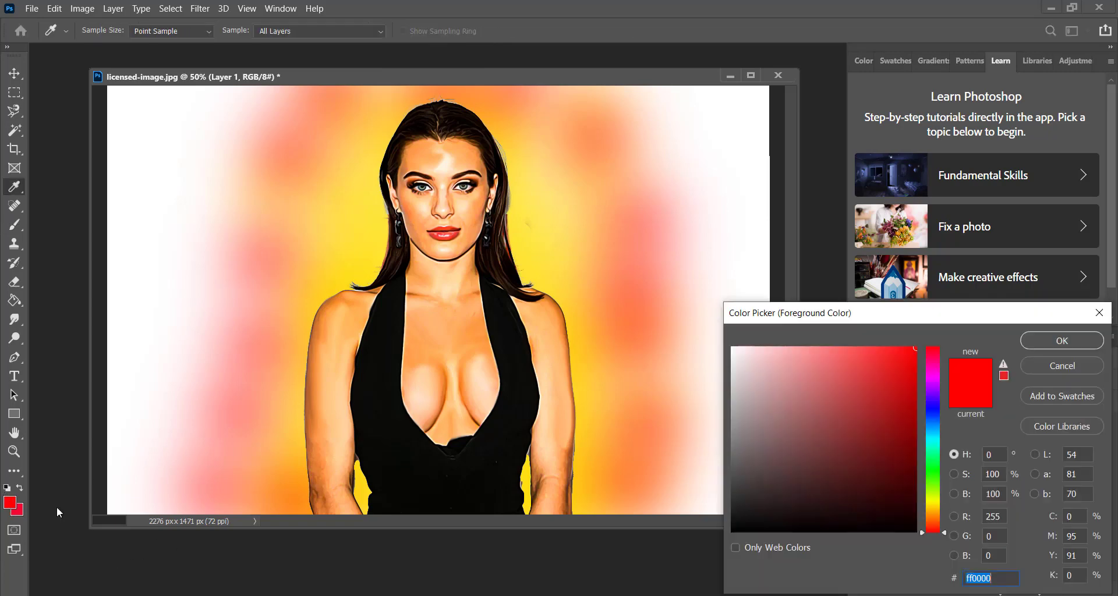
left_click(934, 441)
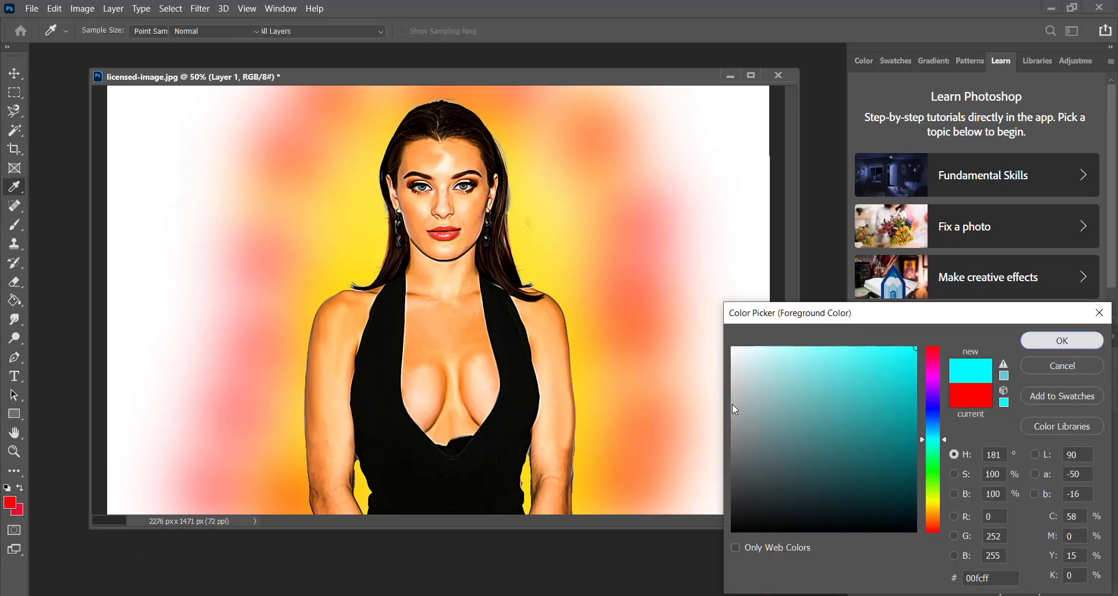
key("Return")
mouse_move(611, 462)
left_mouse_down()
mouse_move(624, 424)
mouse_move(572, 264)
mouse_move(599, 200)
mouse_move(531, 192)
left_mouse_up()
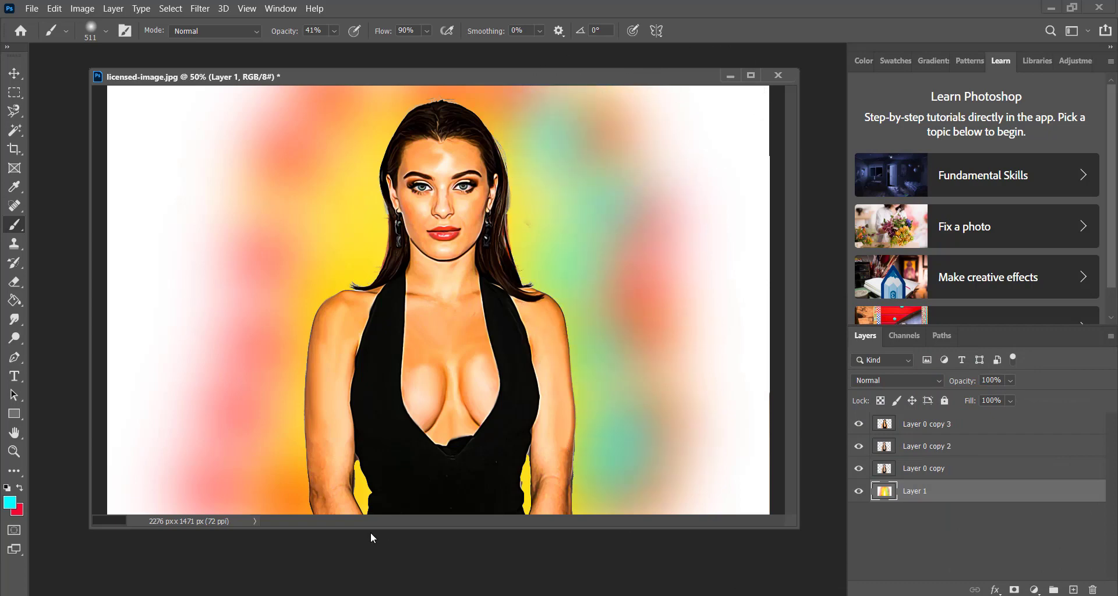
mouse_move(349, 512)
left_mouse_down()
mouse_move(282, 464)
mouse_move(320, 424)
mouse_move(320, 350)
mouse_move(355, 155)
mouse_move(456, 76)
left_mouse_up()
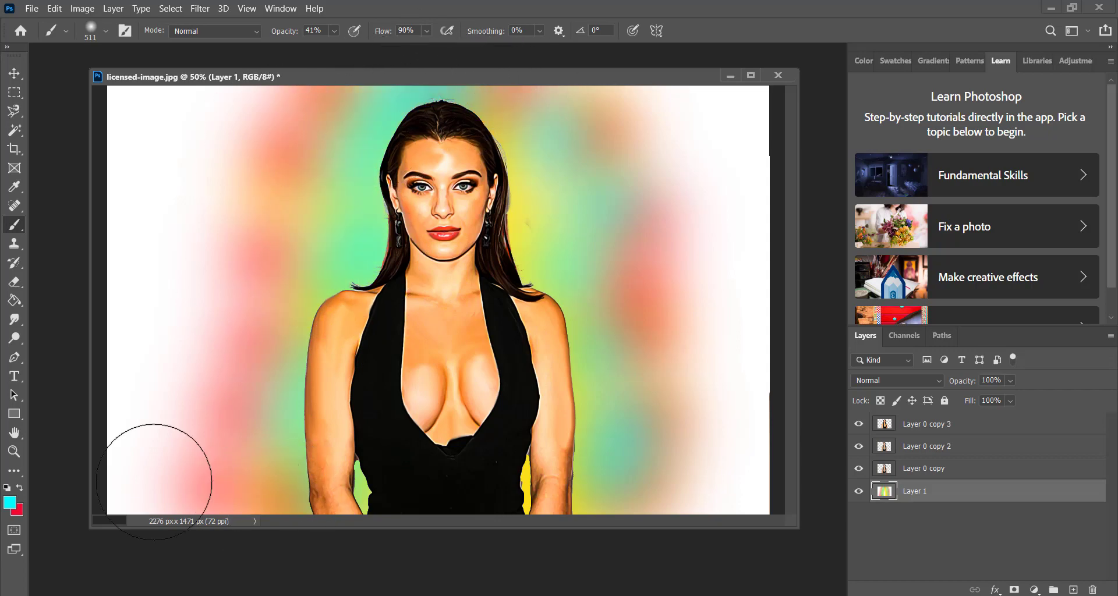
mouse_move(154, 482)
left_mouse_down()
mouse_move(262, 387)
mouse_move(269, 287)
left_mouse_up()
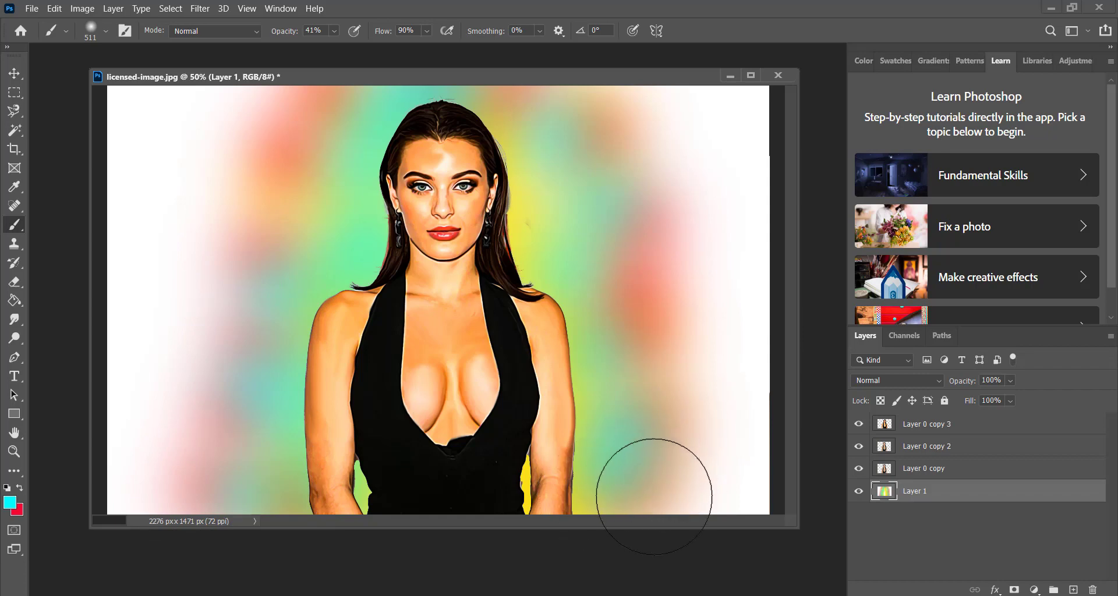
mouse_move(658, 373)
left_mouse_down()
mouse_move(629, 305)
mouse_move(657, 245)
mouse_move(636, 170)
mouse_move(641, 102)
left_mouse_up()
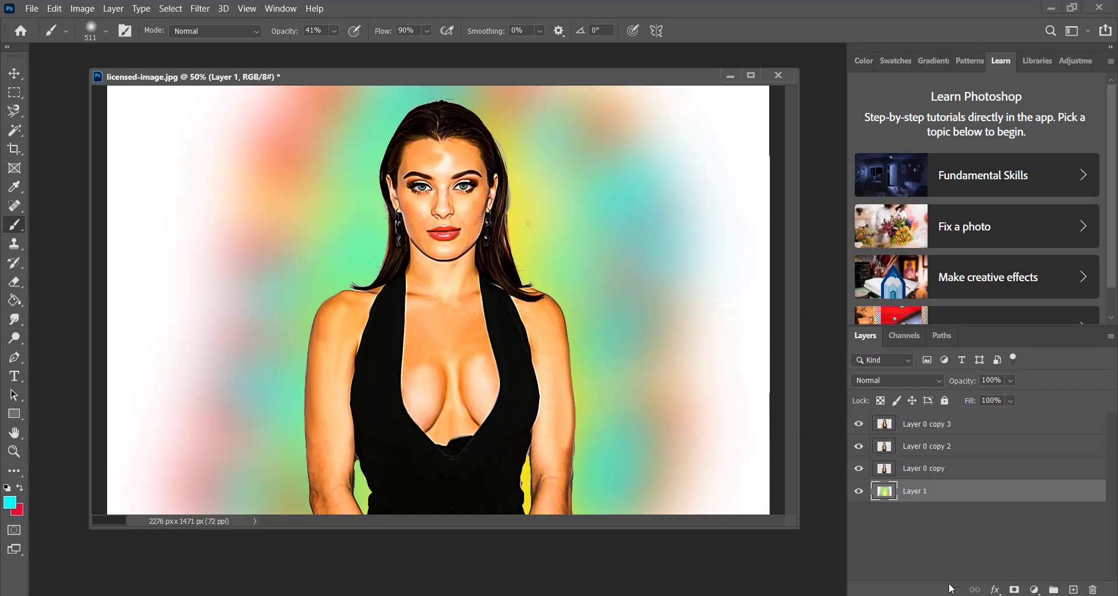
Pick green and brush it over the pinkish upper-left, beside the hair, and lower-left edge
left_click(10, 503)
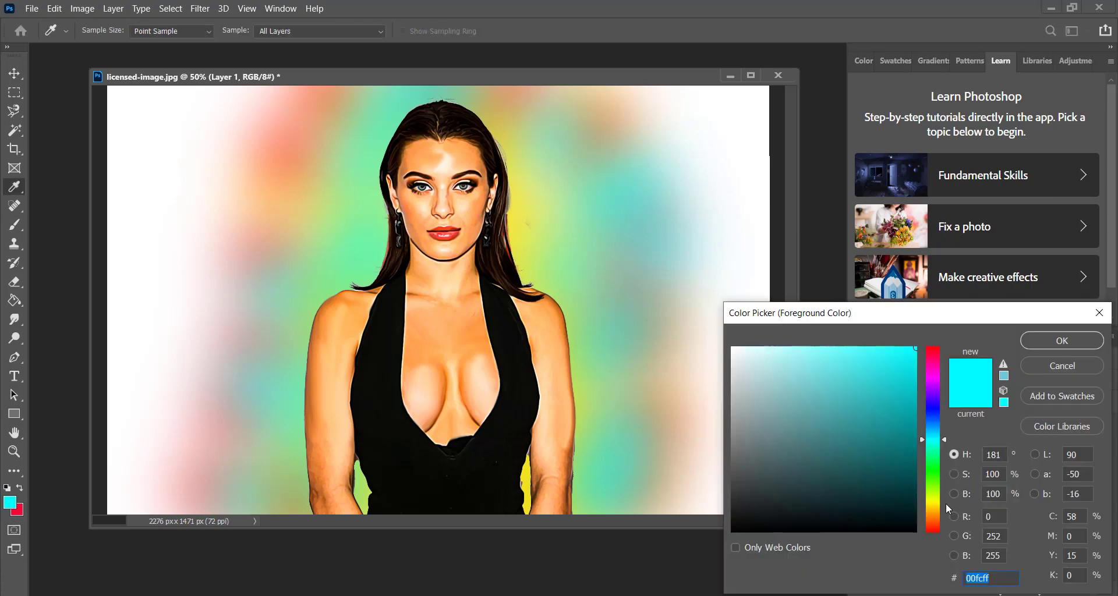
left_click(935, 478)
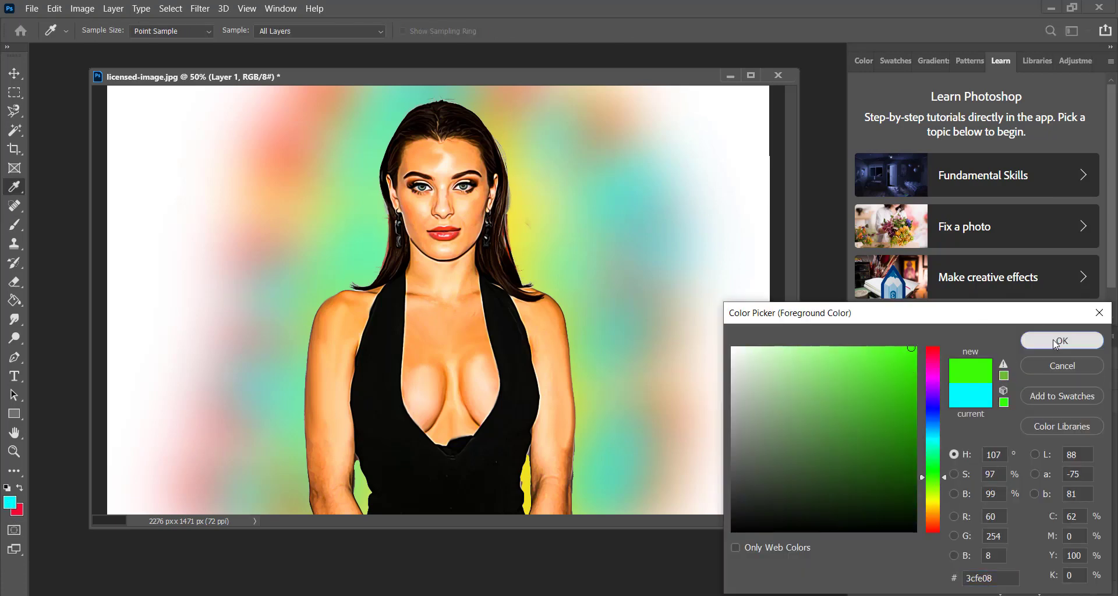
left_click(1062, 340)
key("b")
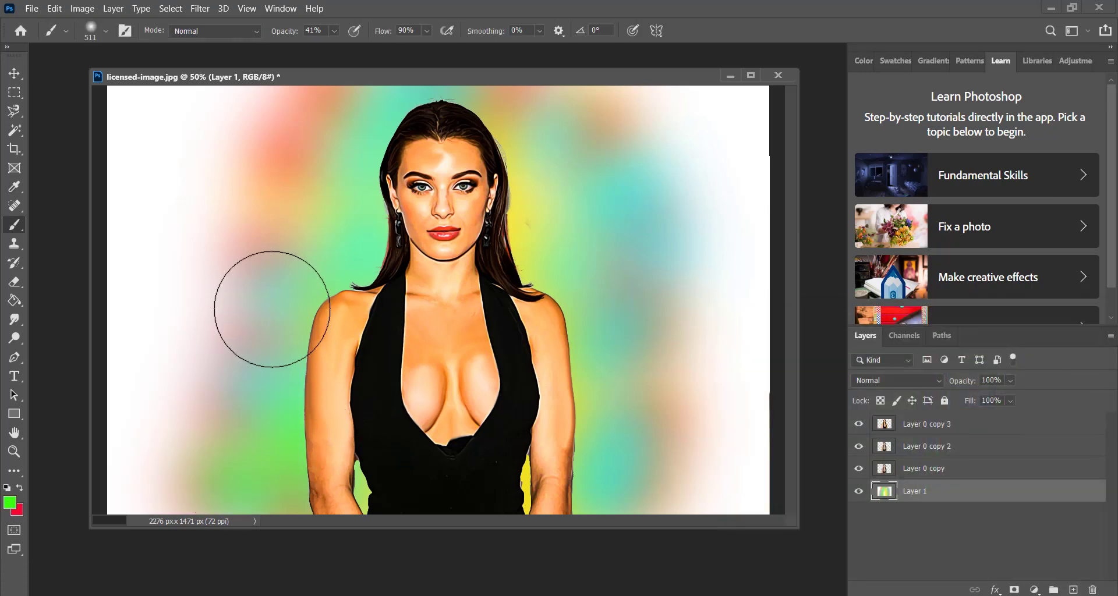
left_click_drag(270, 300, 287, 162)
left_click_drag(528, 264, 577, 149)
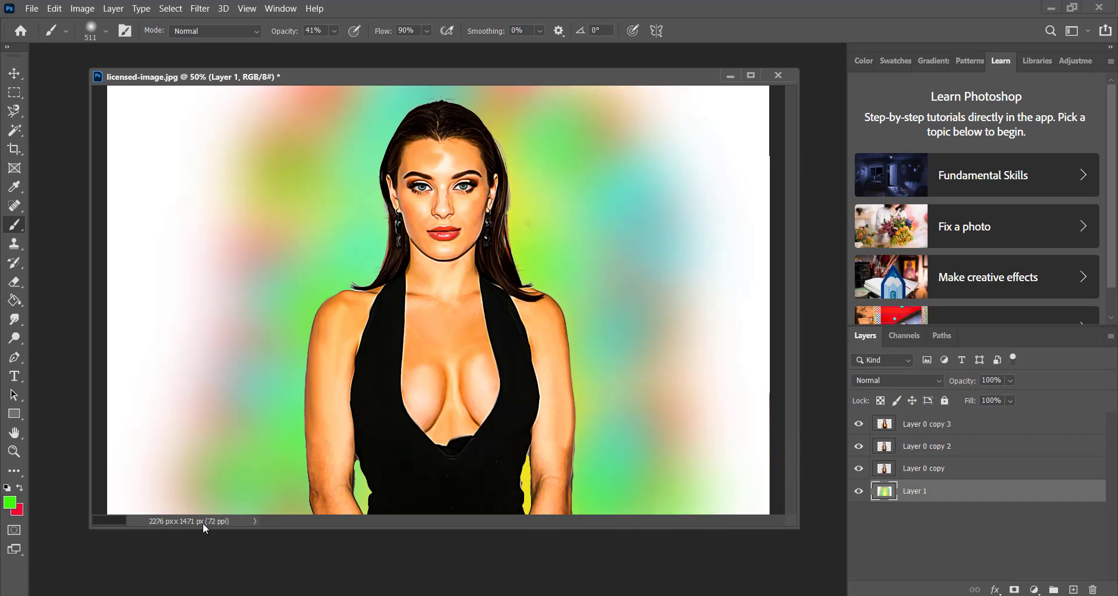
left_click_drag(193, 493, 110, 498)
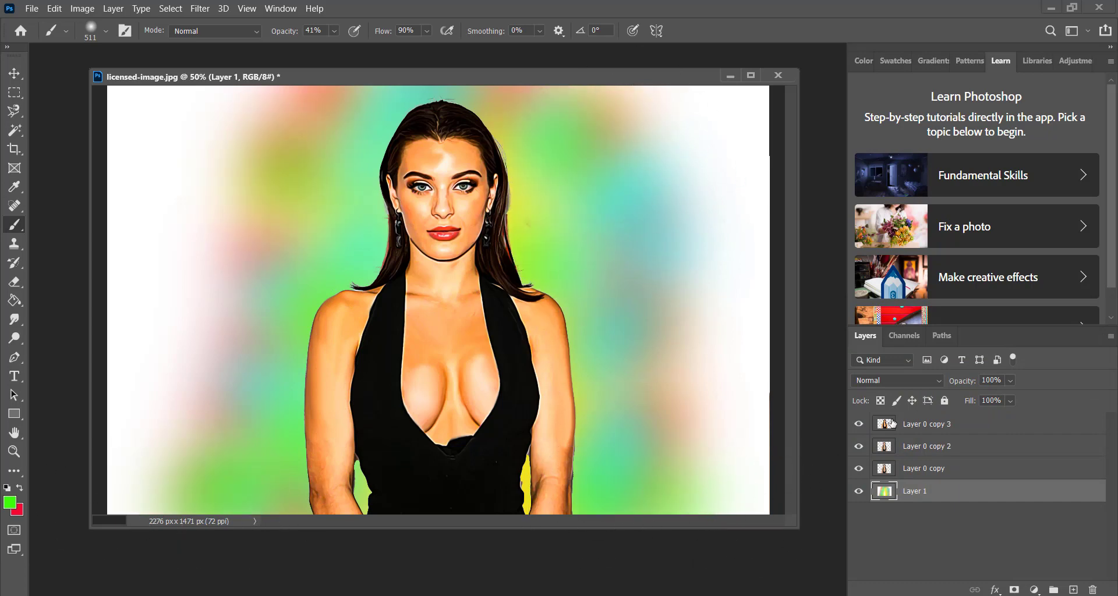
Switch to yellow ffea00 and paint around both lower arms
left_click(9, 502)
left_click(932, 506)
left_click_drag(932, 505, 931, 503)
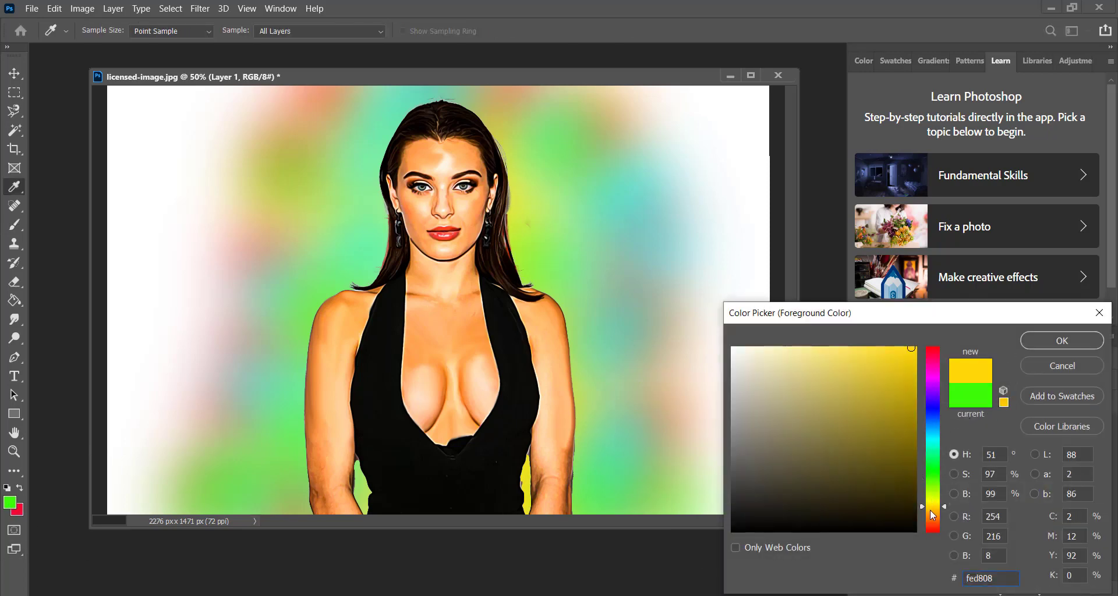
left_click(916, 348)
key("Return")
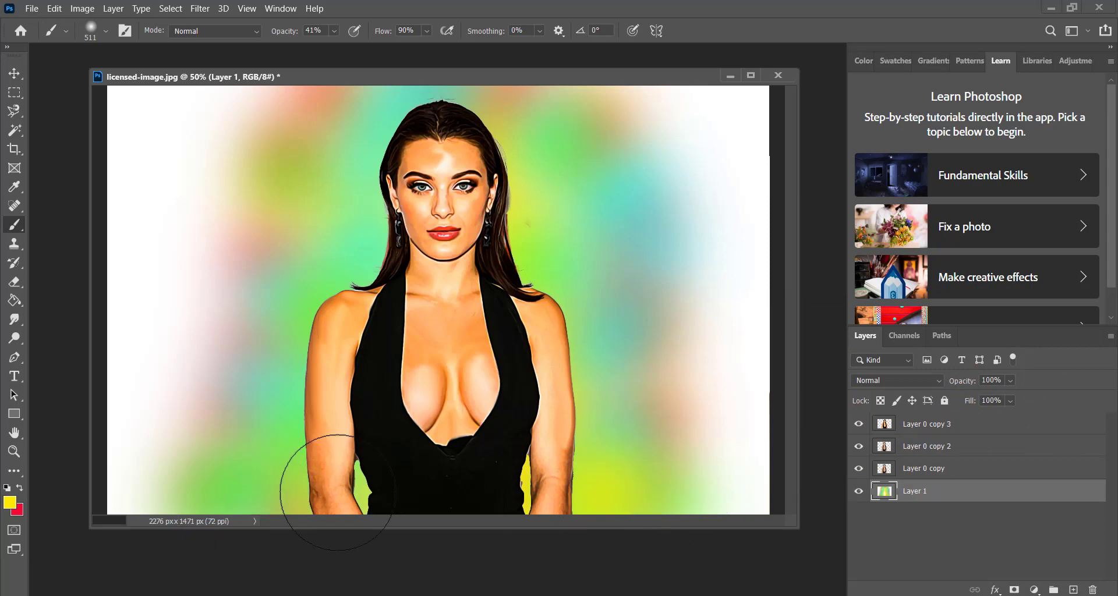
left_click_drag(294, 498, 282, 469)
left_click_drag(610, 473, 575, 462)
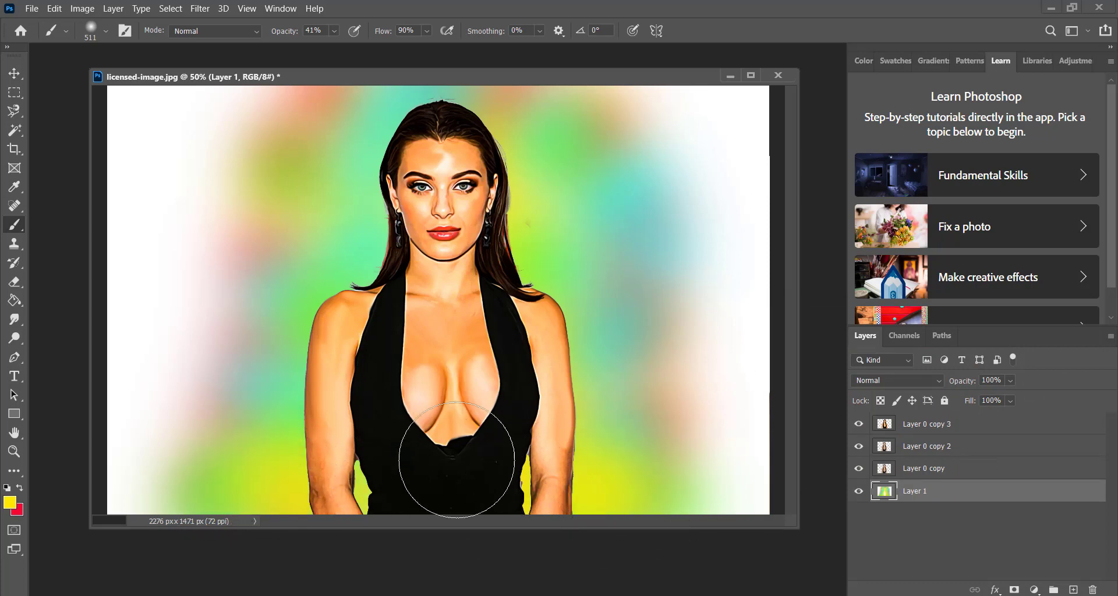
left_click(306, 469)
Apply Brightness/Contrast to Layer 0 copy 3 with Brightness 28 and Contrast 0
left_click(13, 82)
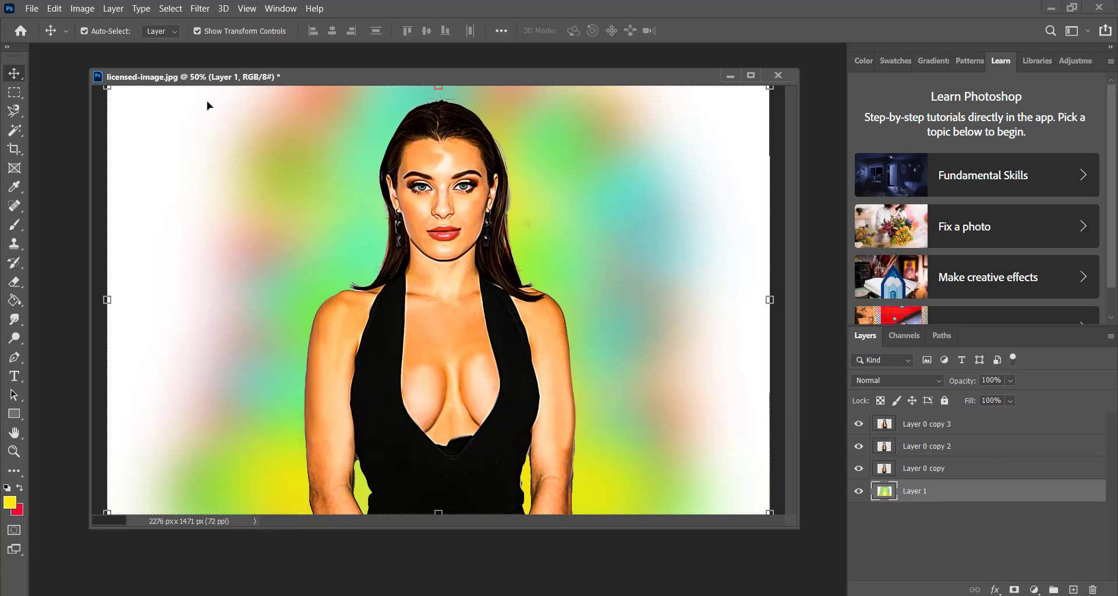
left_click(441, 185)
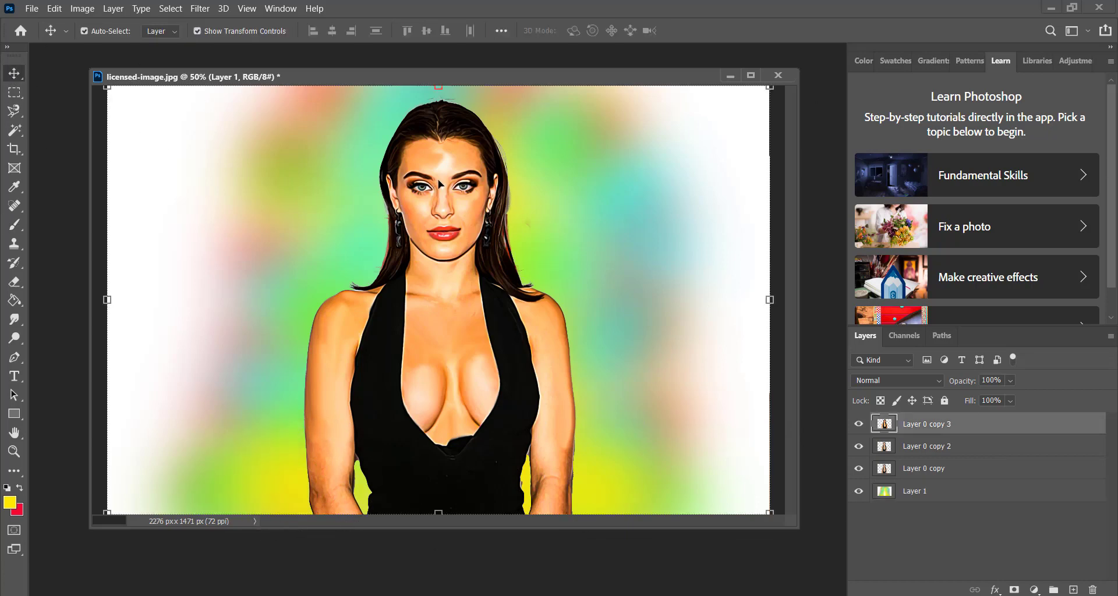
left_click(82, 8)
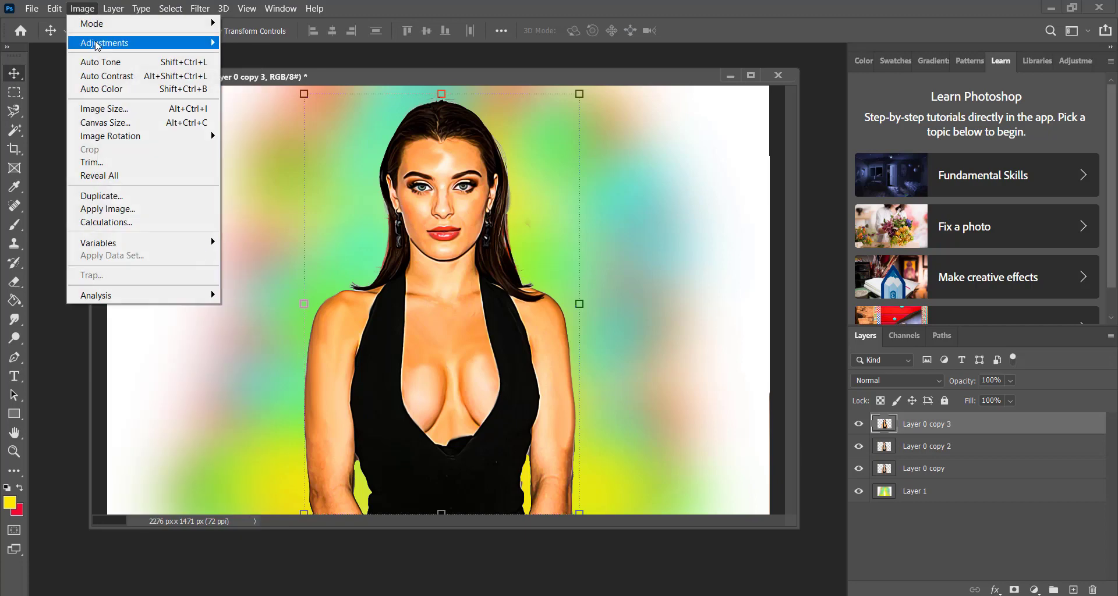
mouse_move(103, 43)
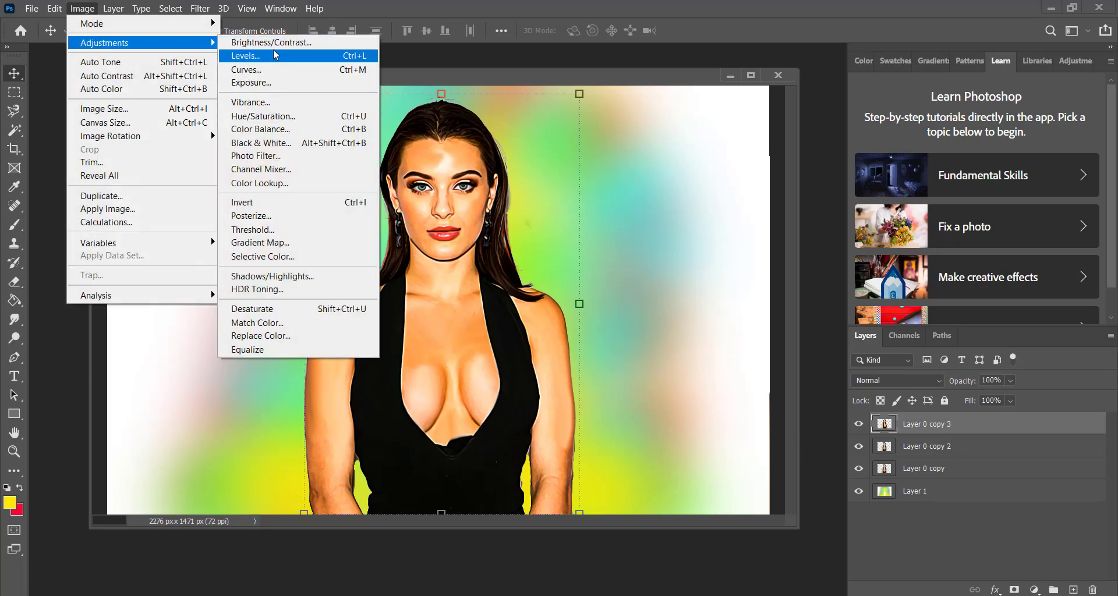
left_click(274, 47)
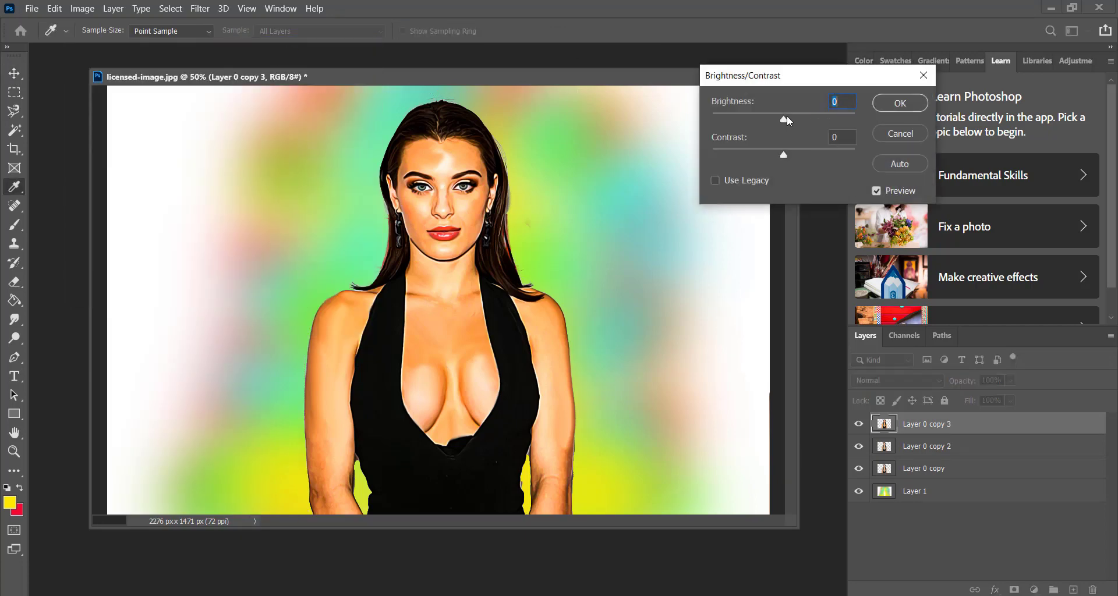
left_click_drag(786, 116, 796, 120)
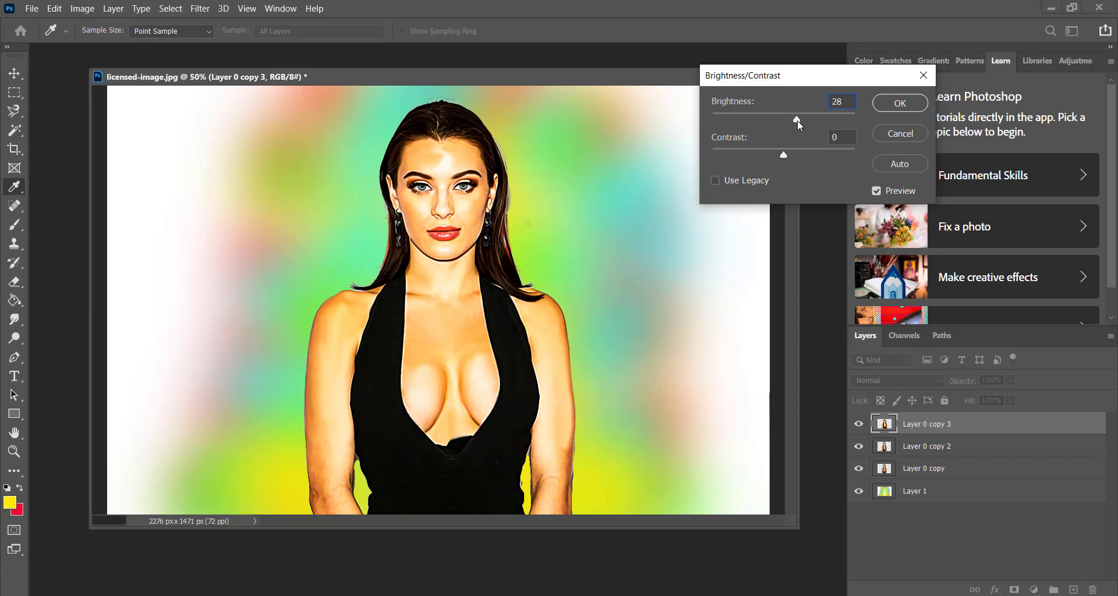
left_click(897, 109)
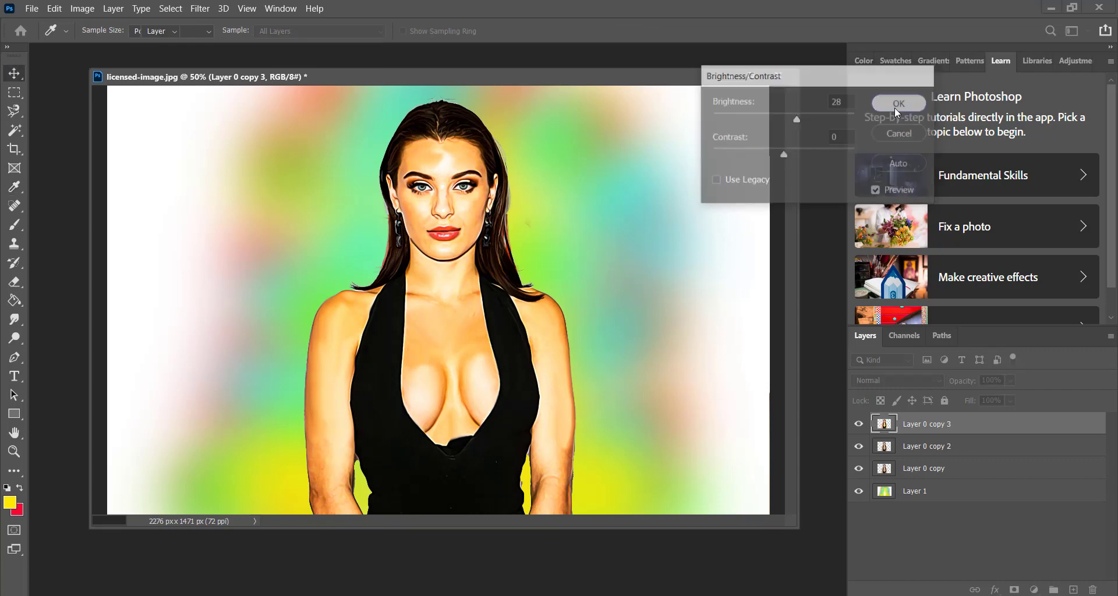
key("v")
left_click(766, 227)
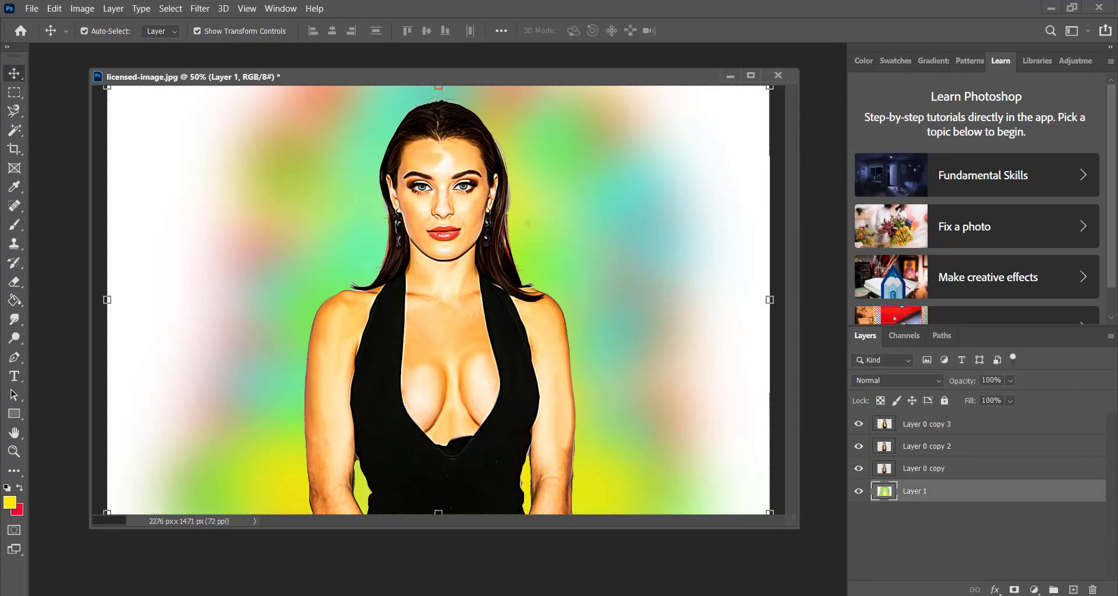